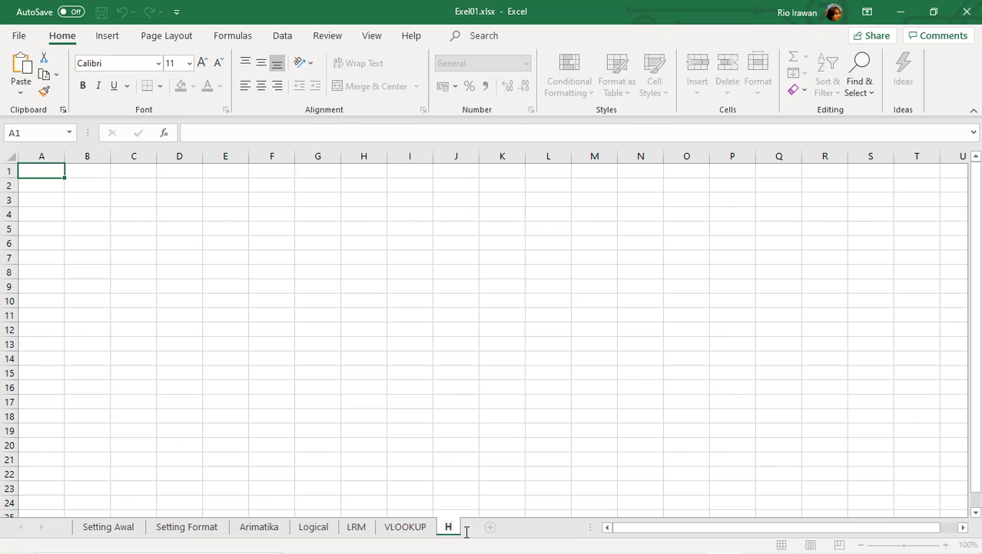
# - Rename the new sheet after VLOOKUP in Exel01.xlsx to HLOOKUP
pyautogui.write('LOOKUP')
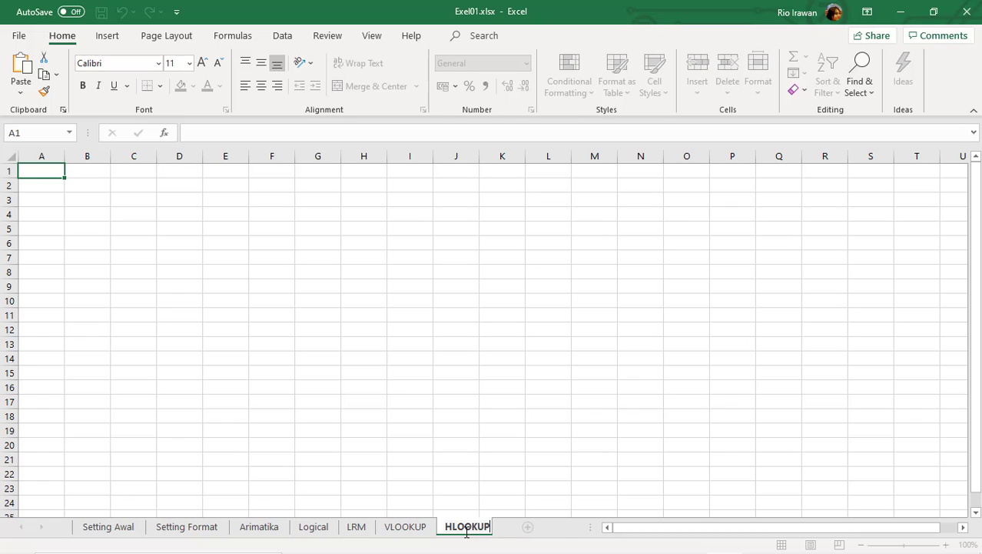
pyautogui.press('Return')
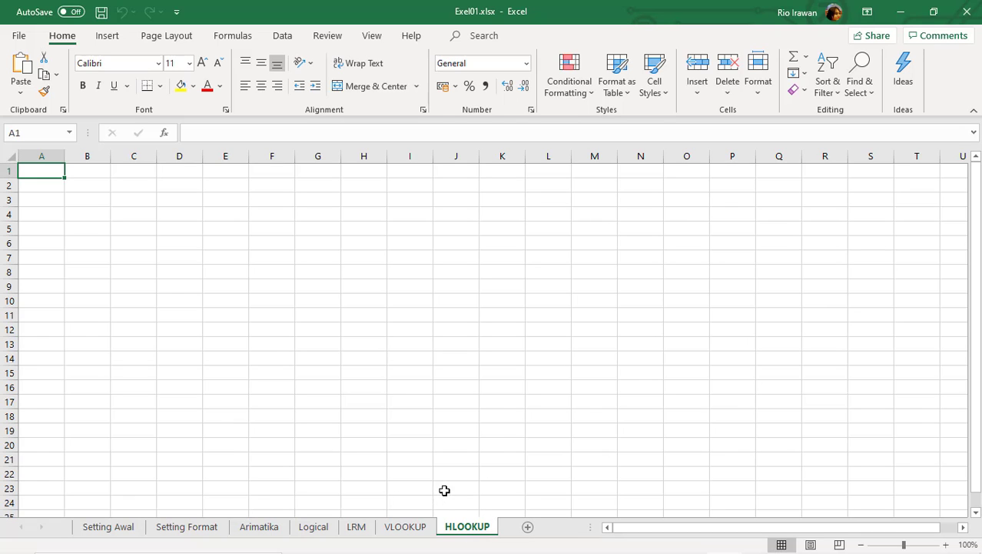
pyautogui.click(44, 189)
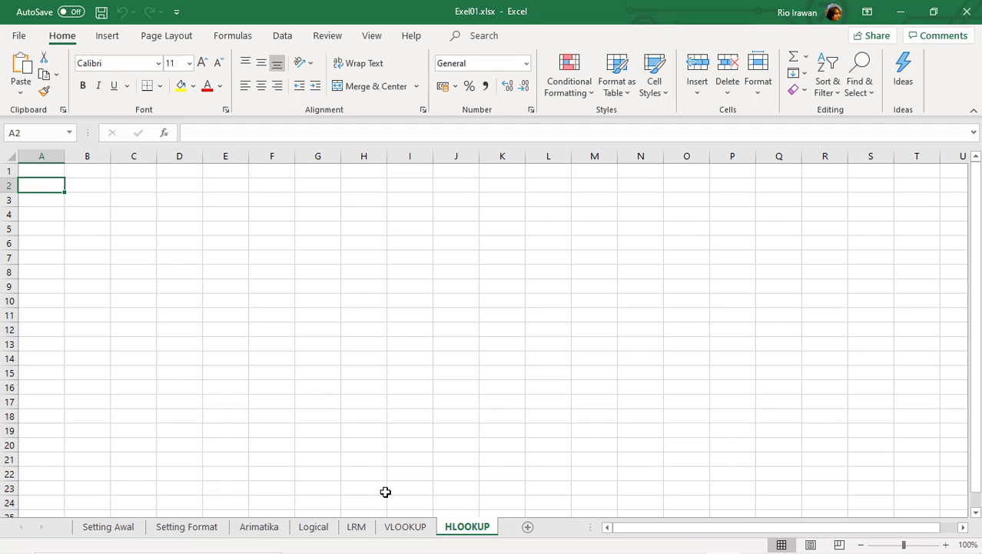
# - Select and copy the entire contents of the VLOOKUP sheet
pyautogui.click(404, 527)
pyautogui.click(116, 313)
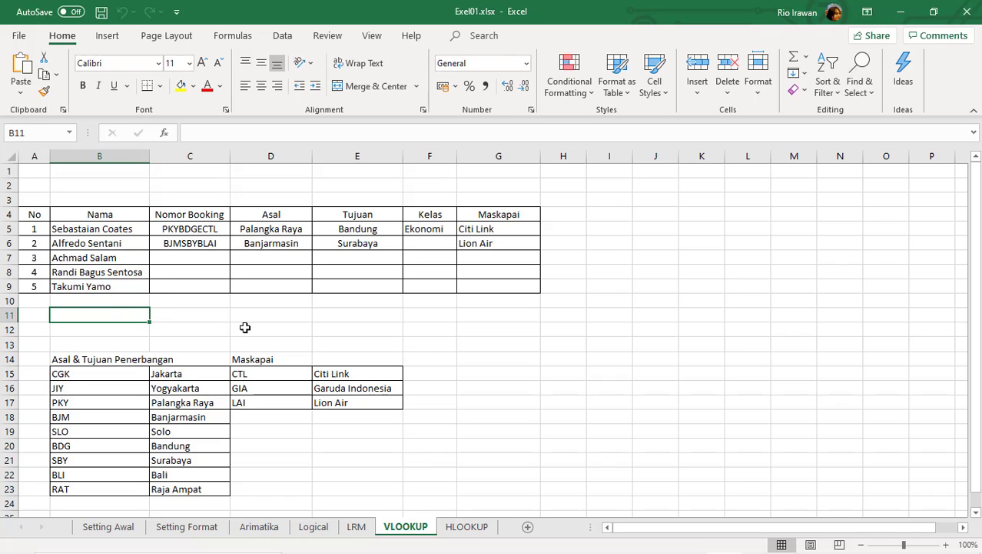
pyautogui.hotkey('ctrl', 'a')
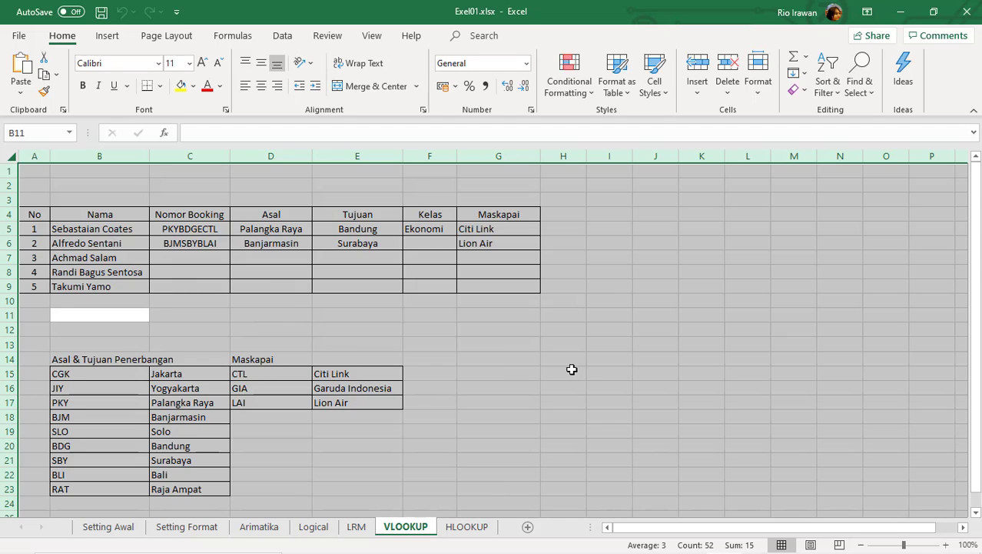
pyautogui.scroll(-4, 572, 369)
pyautogui.scroll(4, 580, 392)
pyautogui.hotkey('ctrl', 'c')
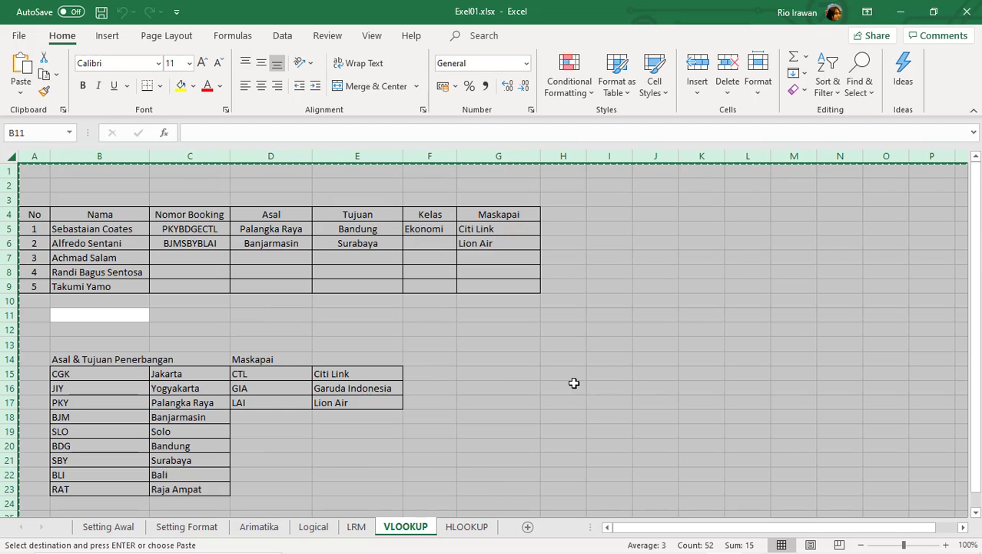
# - Paste the copied VLOOKUP contents into the HLOOKUP sheet starting at A1
pyautogui.click(464, 529)
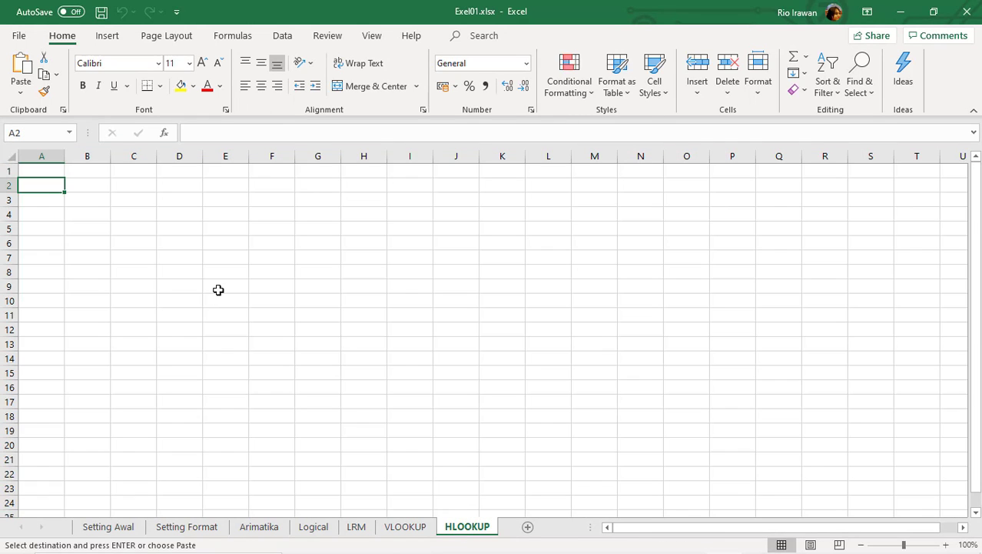
pyautogui.hotkey('ctrl', 'v')
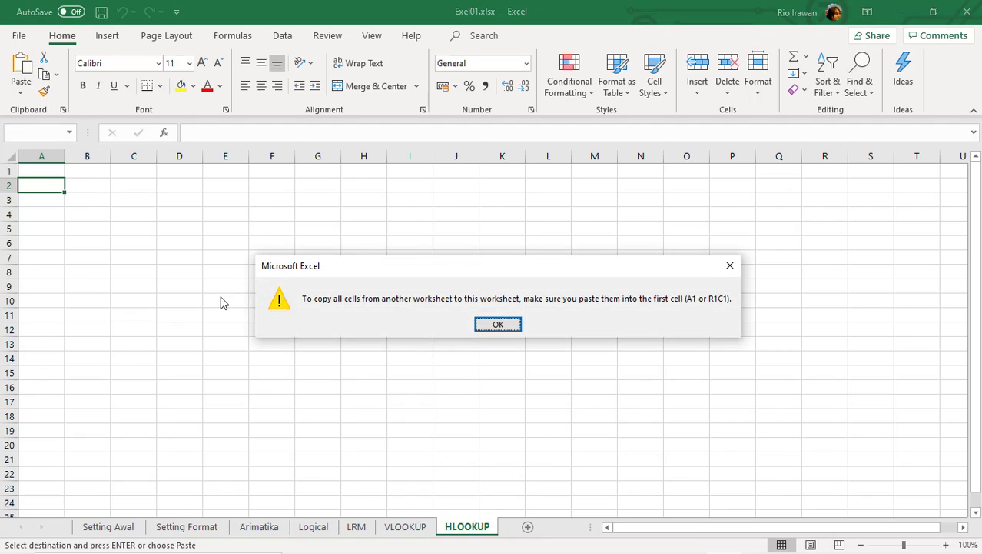
pyautogui.click(498, 326)
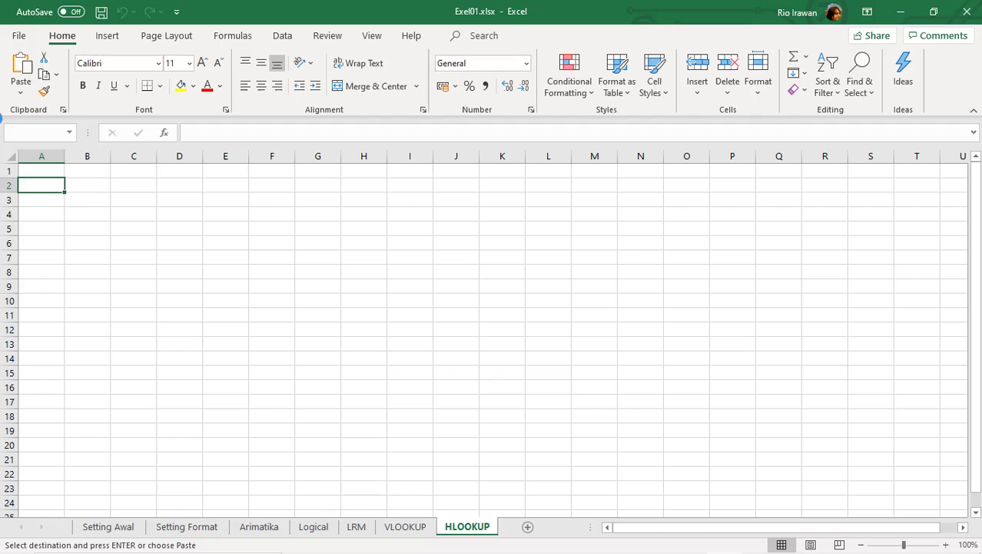
pyautogui.click(52, 172)
pyautogui.hotkey('ctrl', 'v')
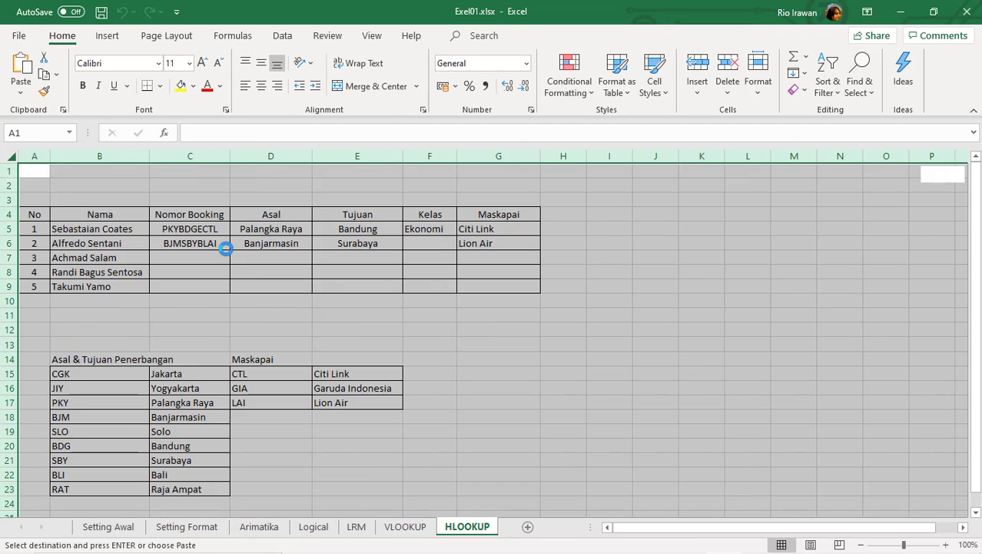
pyautogui.click(490, 412)
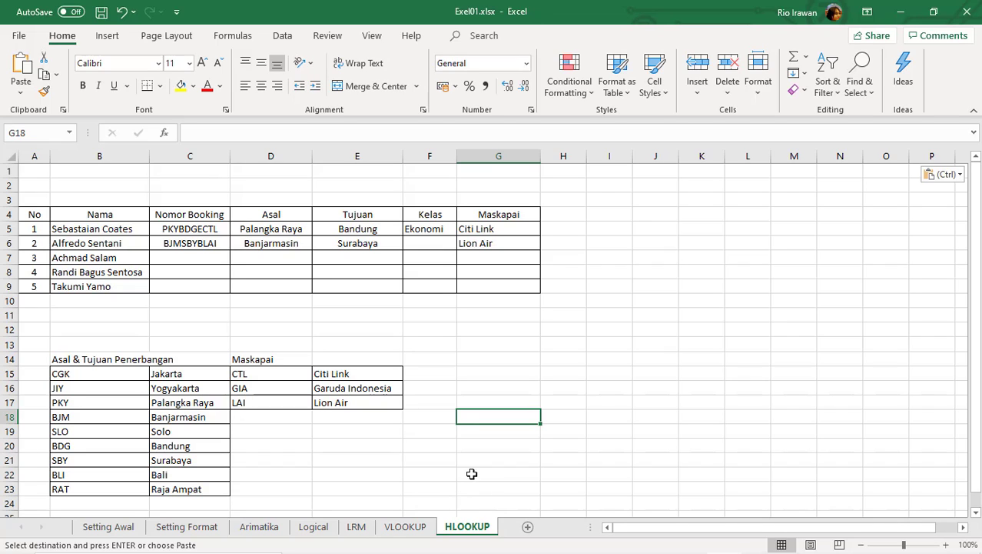
pyautogui.click(468, 376)
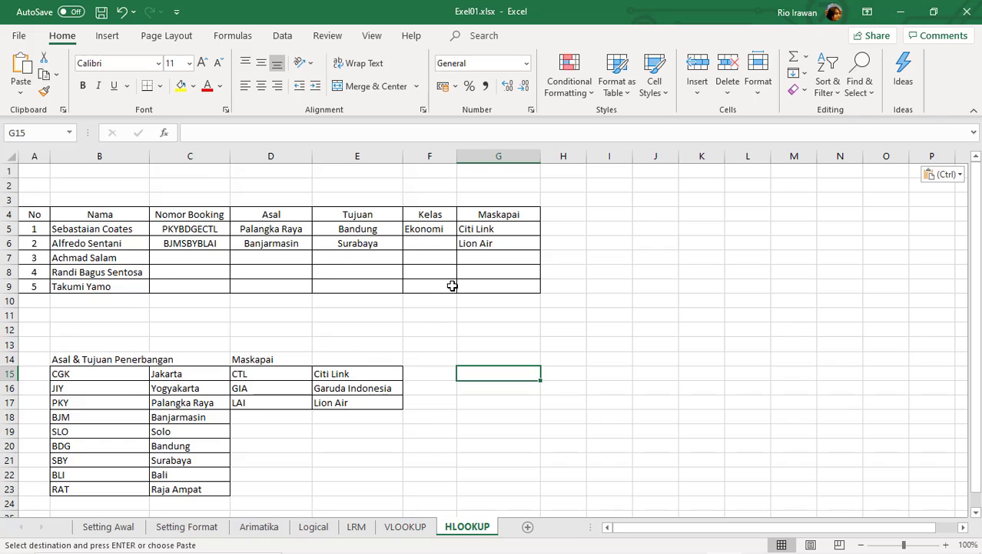
pyautogui.click(422, 230)
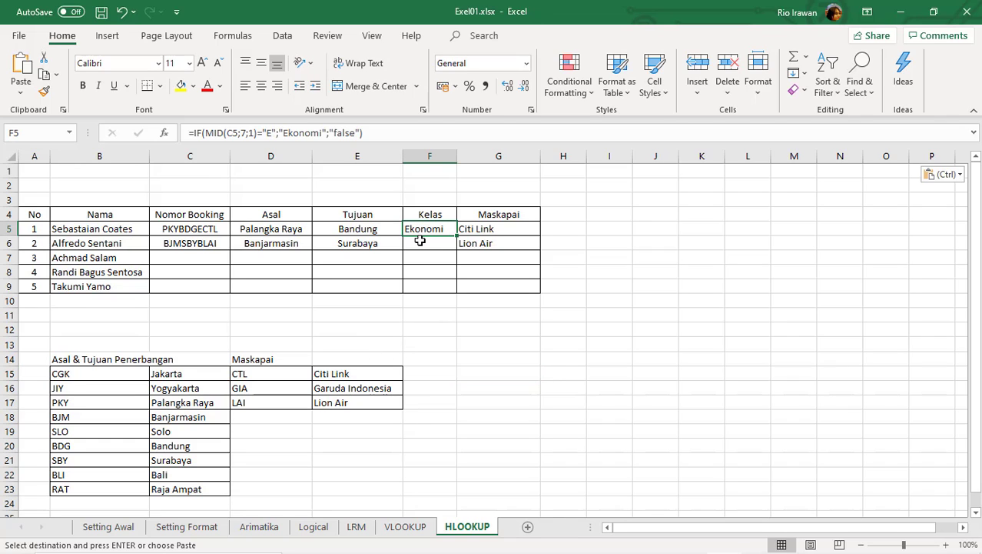
pyautogui.moveTo(436, 257); pyautogui.dragTo(443, 273)
pyautogui.click(443, 230)
pyautogui.click(562, 215)
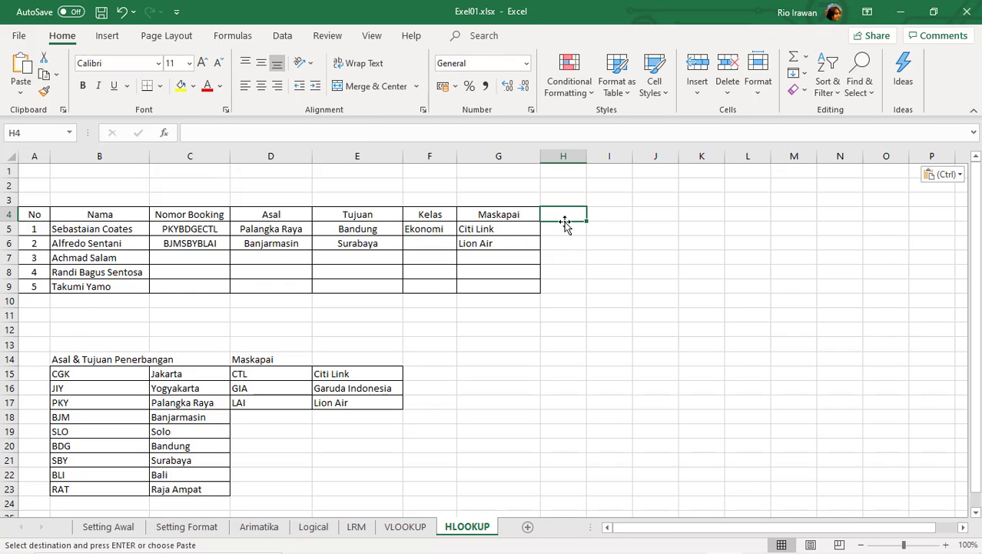
pyautogui.click(565, 228)
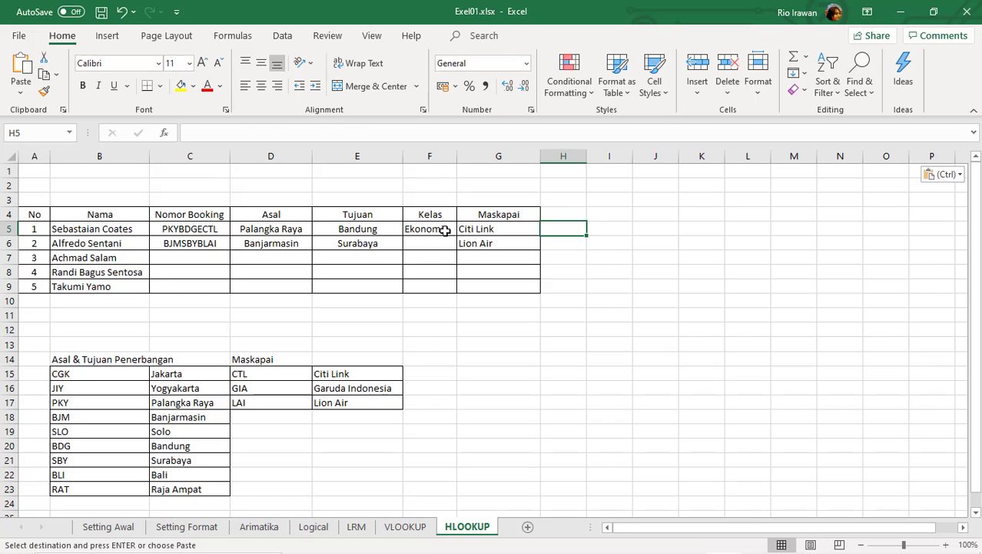
pyautogui.click(445, 228)
pyautogui.click(559, 233)
pyautogui.click(562, 215)
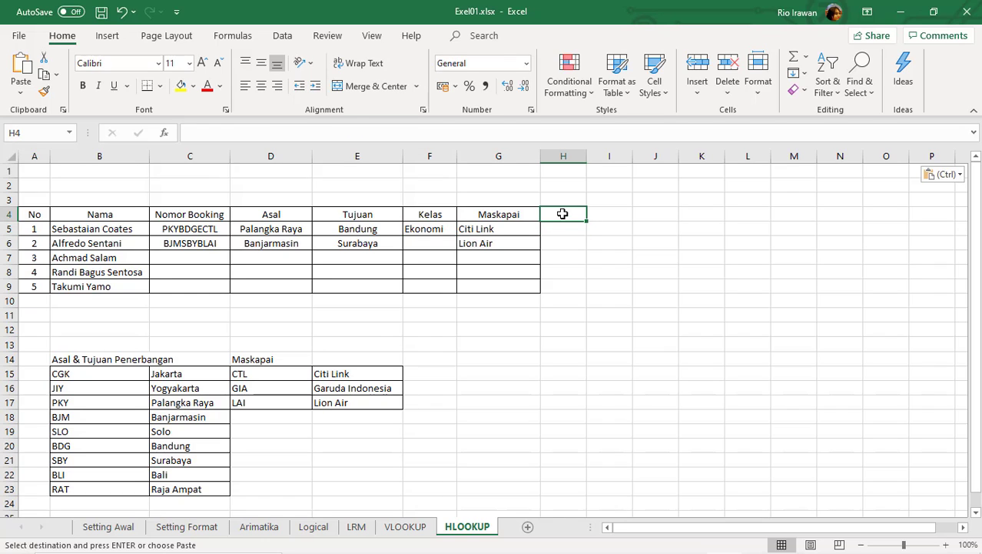
# - Enter the headings Harga, Diskon and Total in H4:J4
pyautogui.write('Harga')
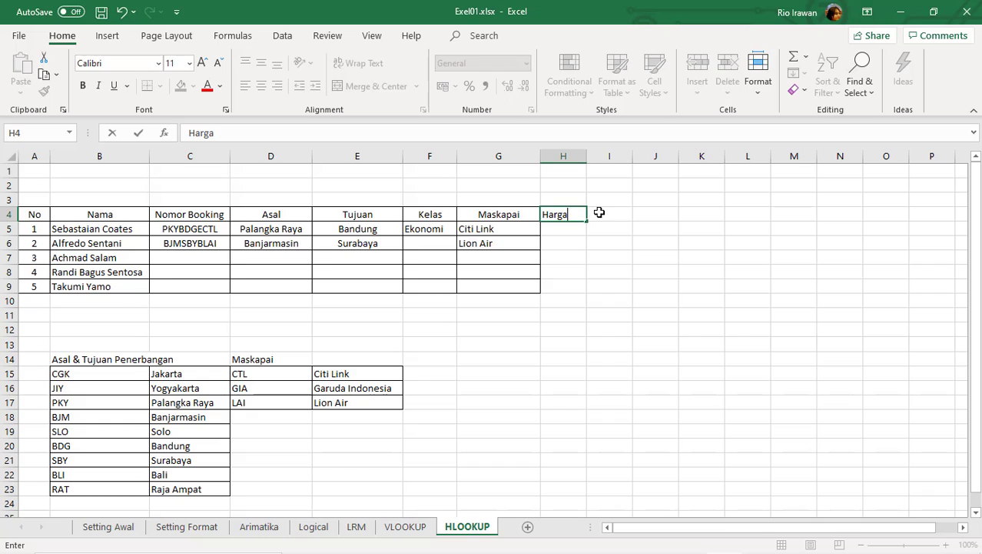
pyautogui.click(599, 212)
pyautogui.write('Diskon')
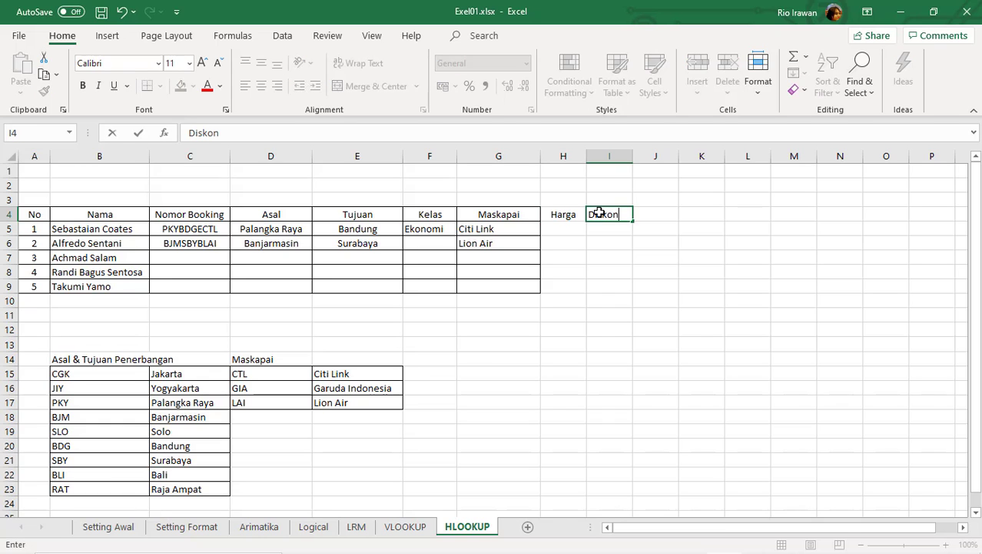
pyautogui.click(650, 218)
pyautogui.write('T')
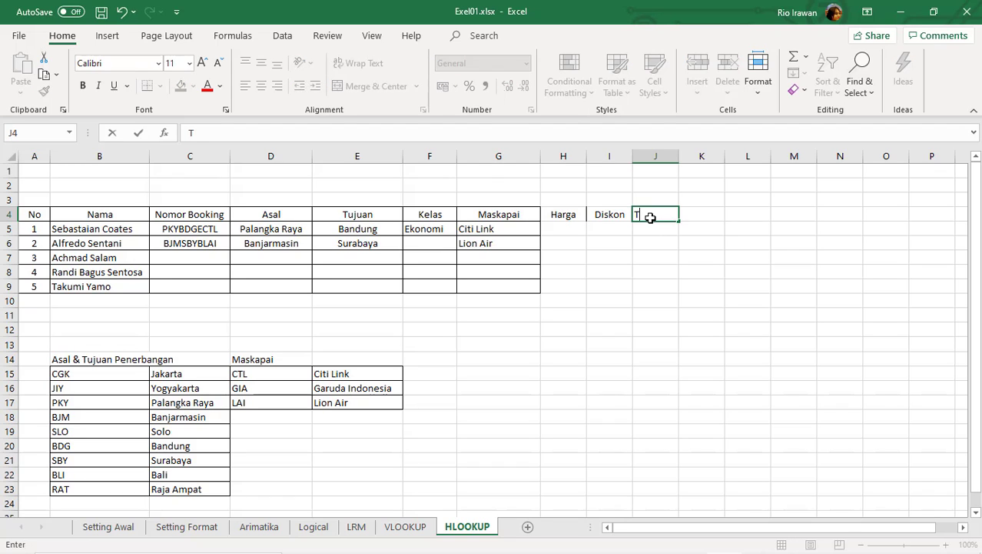
pyautogui.write('otal')
pyautogui.click(699, 217)
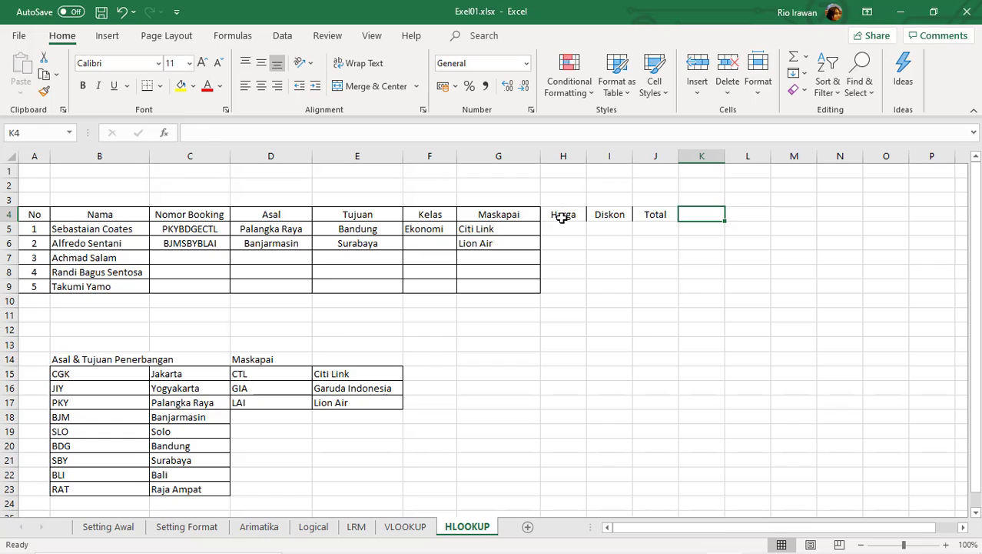
# - Apply All Borders to H4:J9
pyautogui.moveTo(559, 214); pyautogui.dragTo(646, 286)
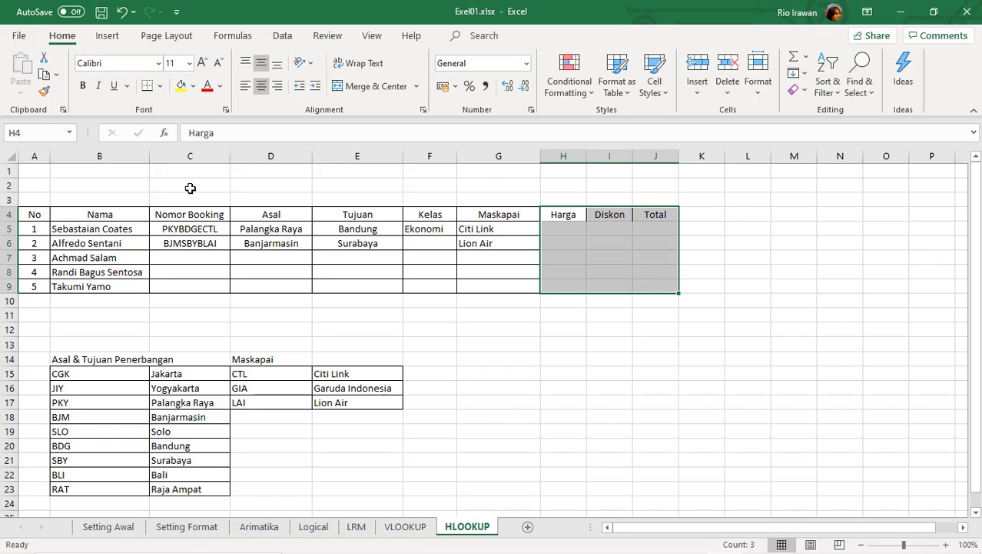
pyautogui.click(160, 85)
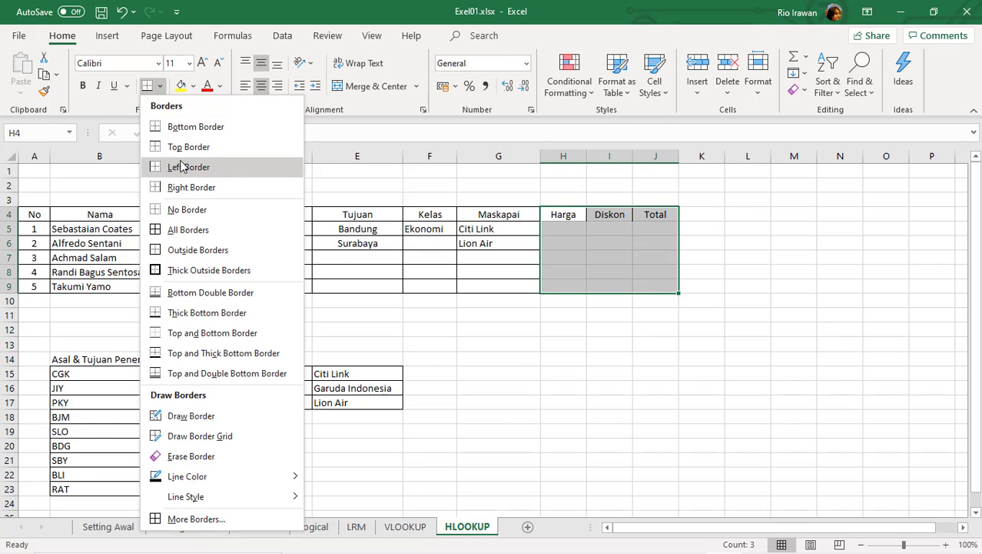
pyautogui.click(198, 233)
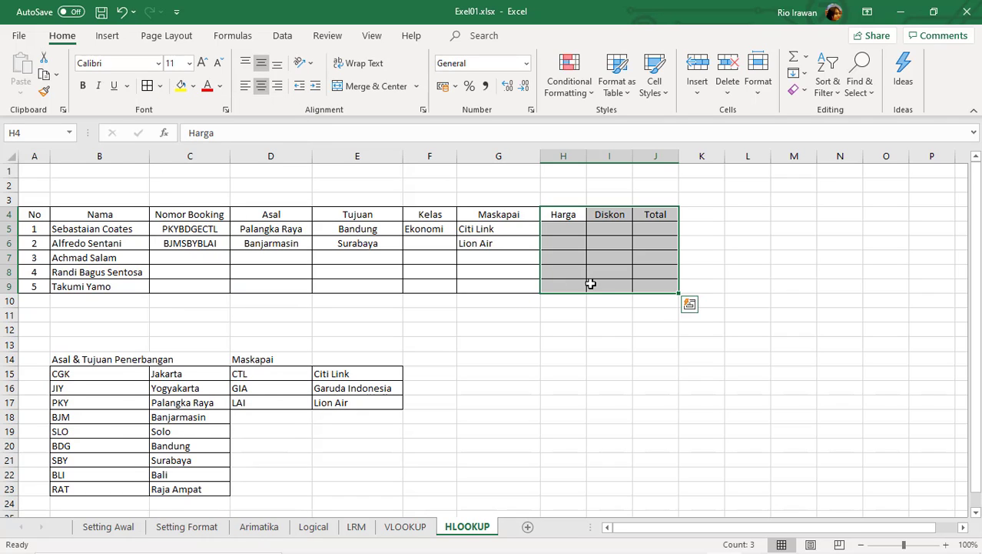
pyautogui.click(573, 259)
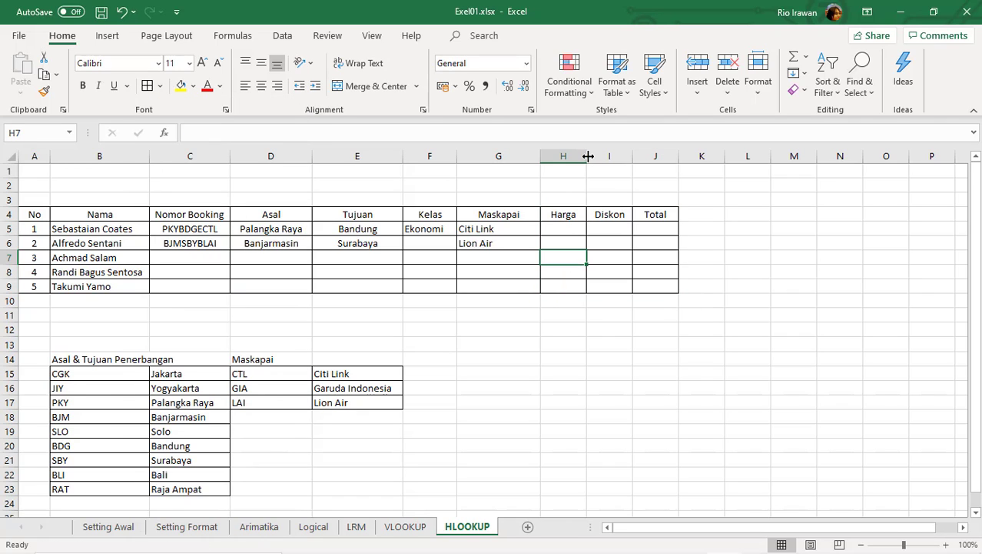
pyautogui.moveTo(587, 156); pyautogui.dragTo(795, 156)
pyautogui.click(676, 227)
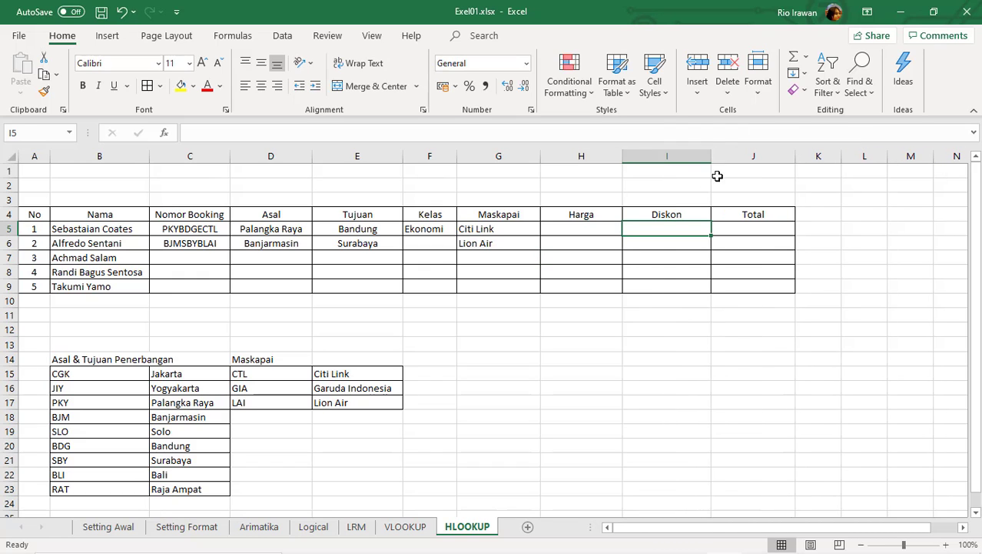
pyautogui.moveTo(711, 156); pyautogui.dragTo(726, 156)
pyautogui.click(592, 241)
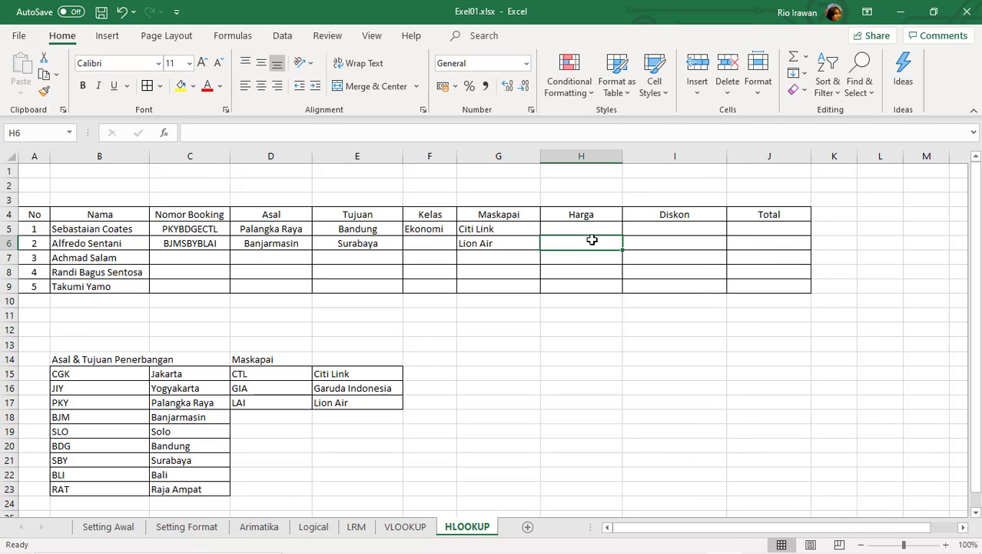
pyautogui.click(593, 228)
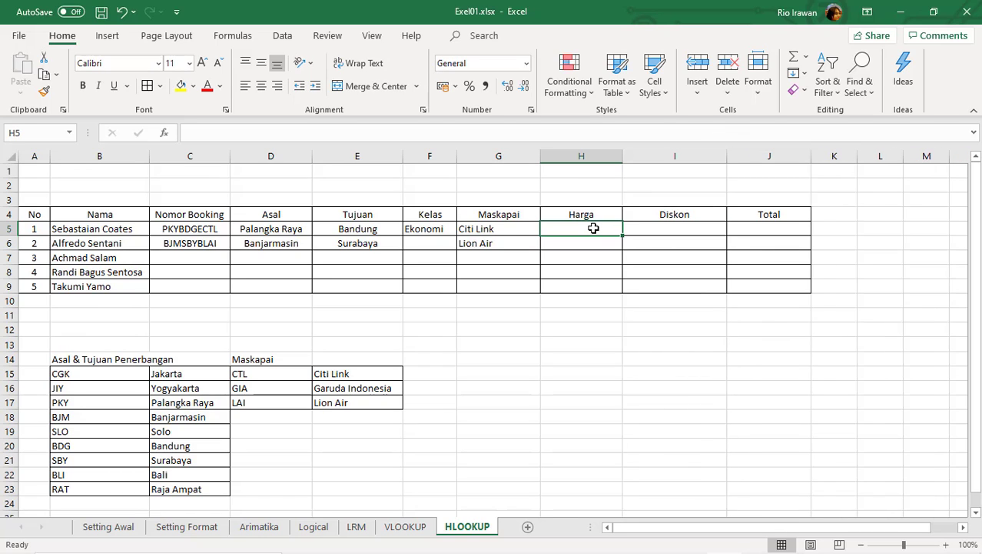
pyautogui.click(569, 257)
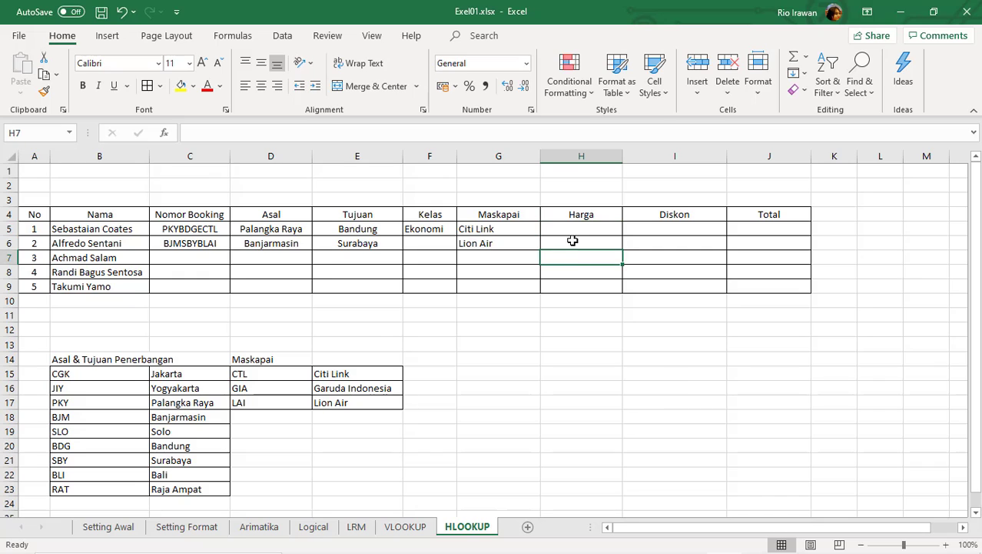
pyautogui.click(571, 228)
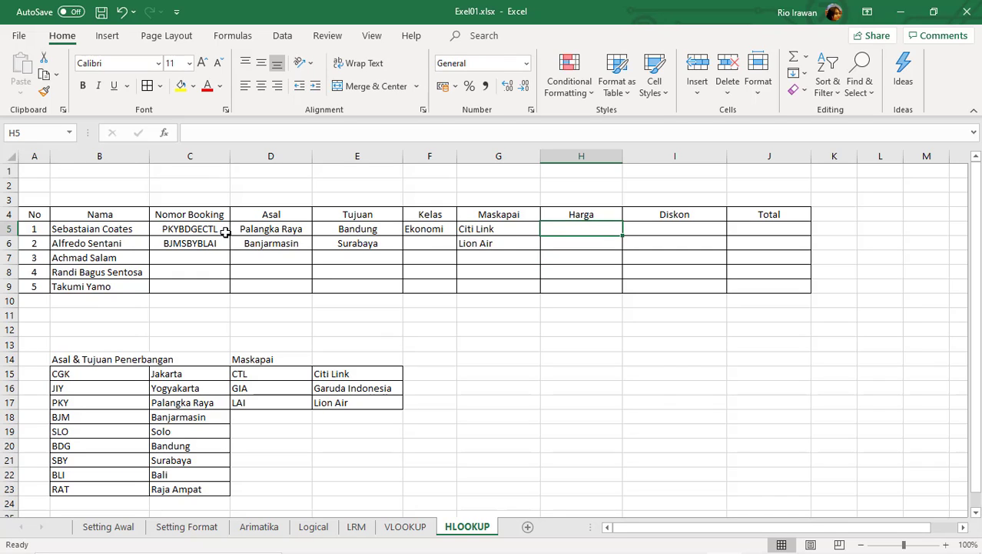
pyautogui.click(576, 244)
pyautogui.click(571, 271)
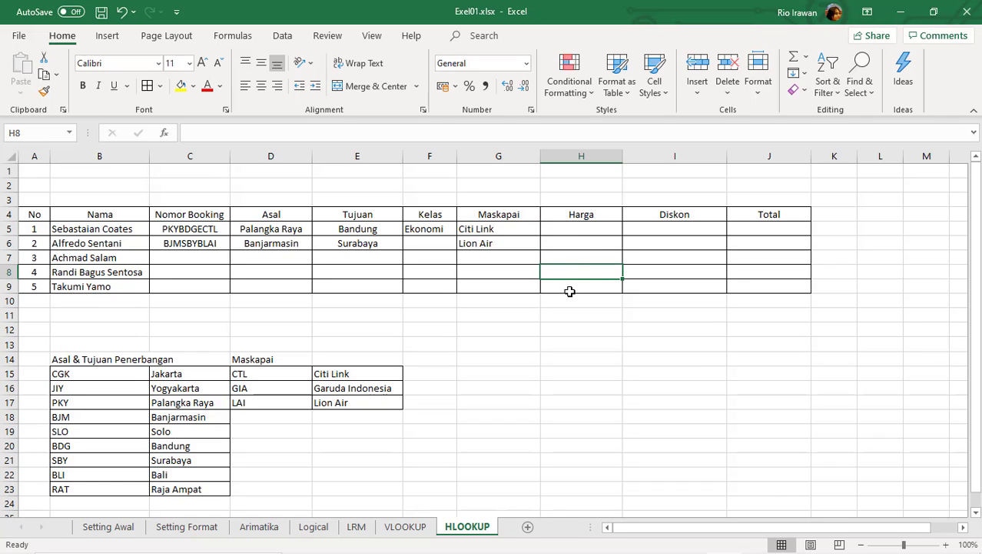
pyautogui.click(584, 230)
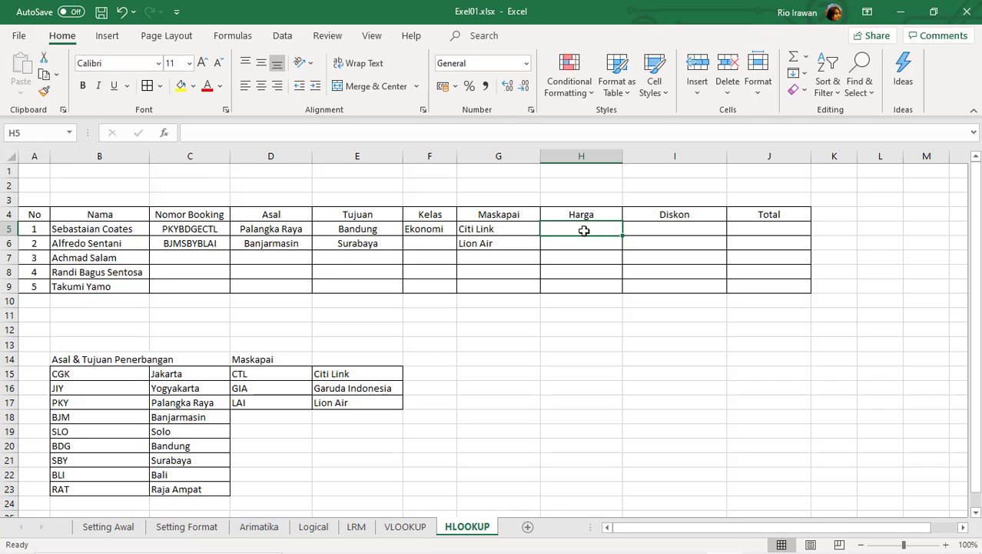
# - Enter 755000 in H5 and format it as Accounting with 2 decimal places
pyautogui.write('755')
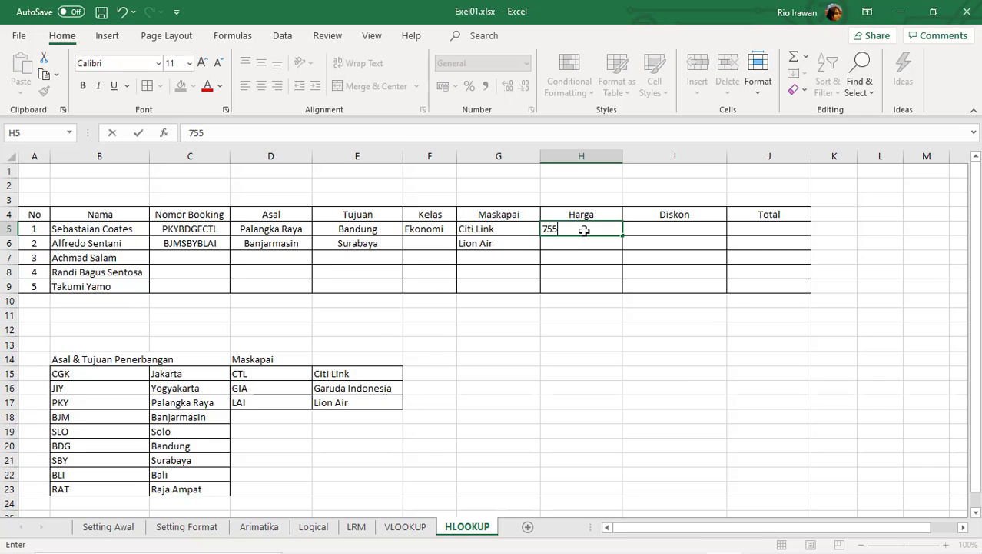
pyautogui.write('000')
pyautogui.press('Return')
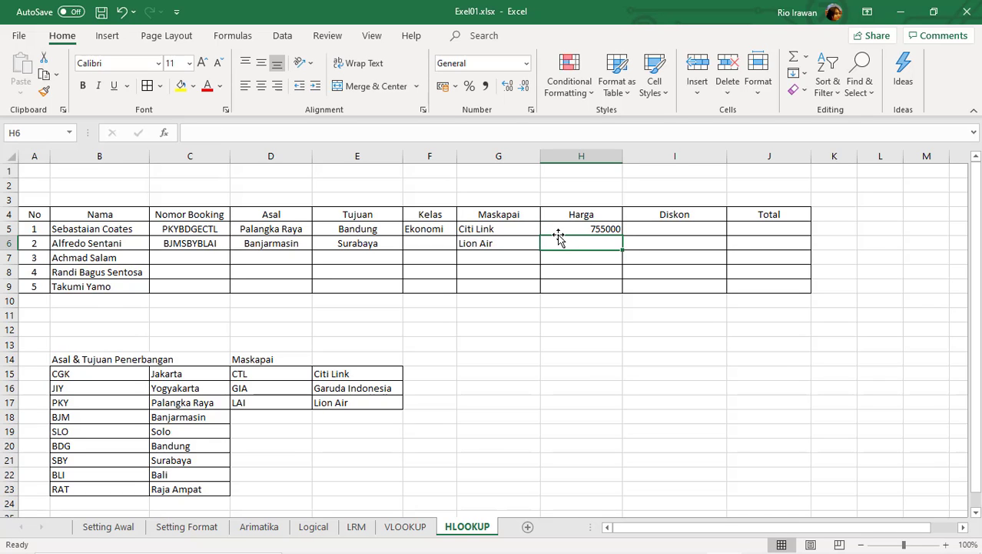
pyautogui.click(558, 230)
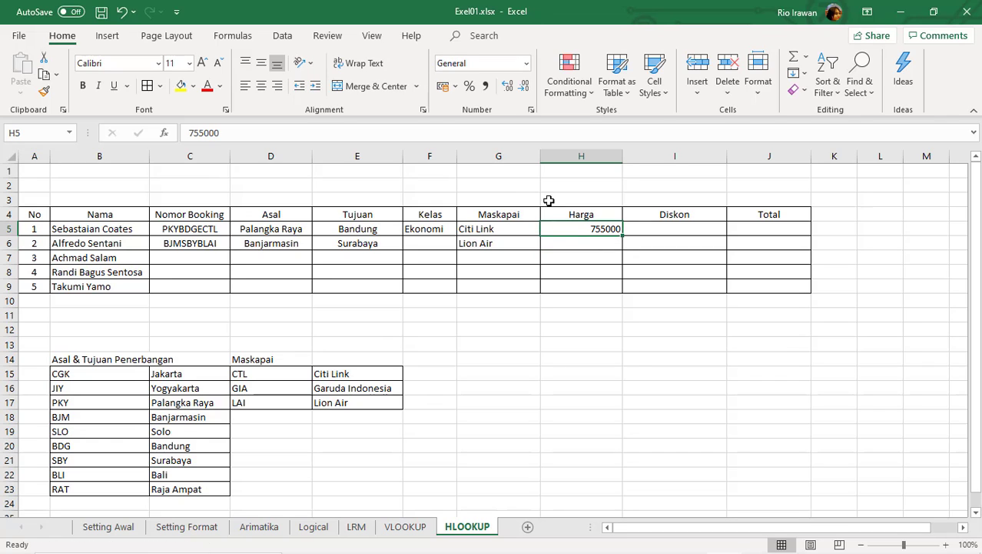
pyautogui.click(533, 110)
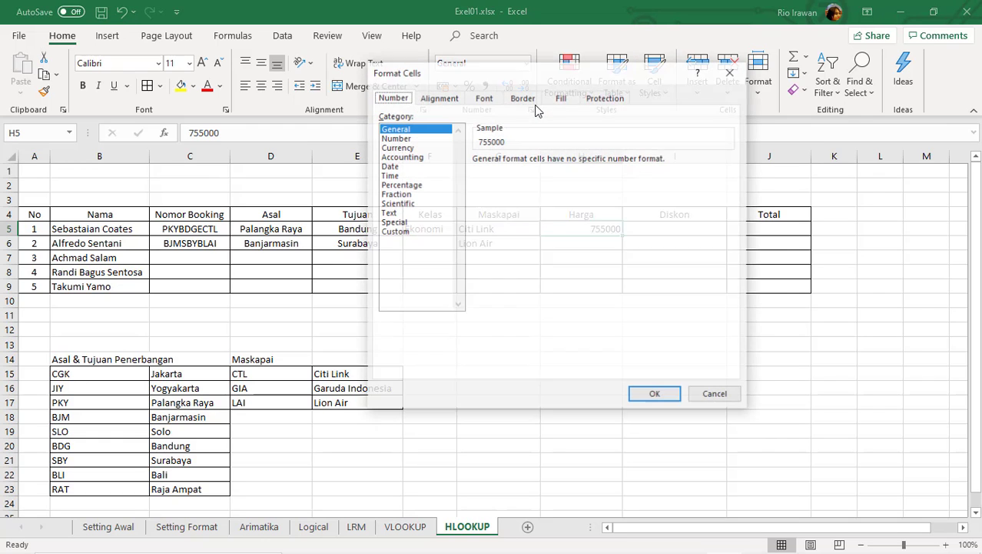
pyautogui.click(421, 158)
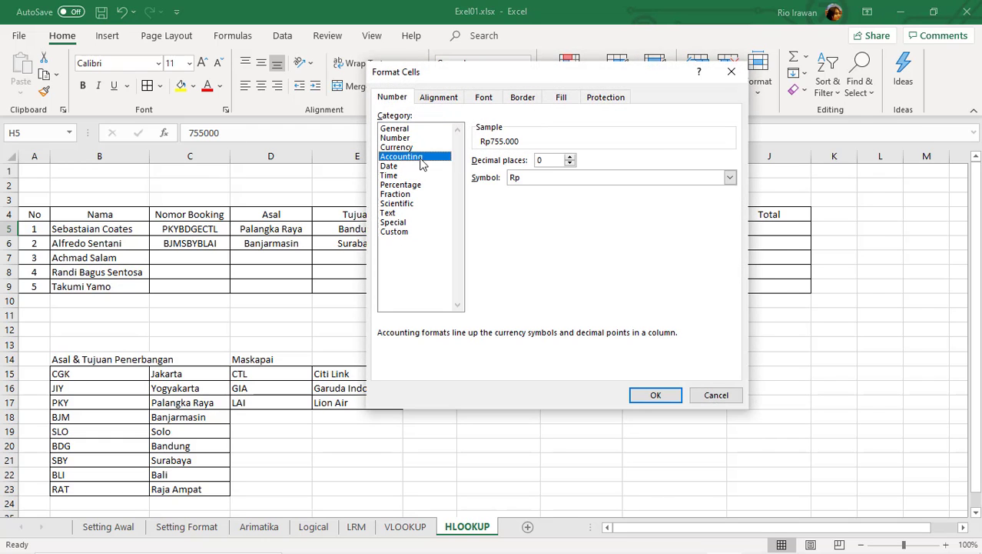
pyautogui.click(570, 157)
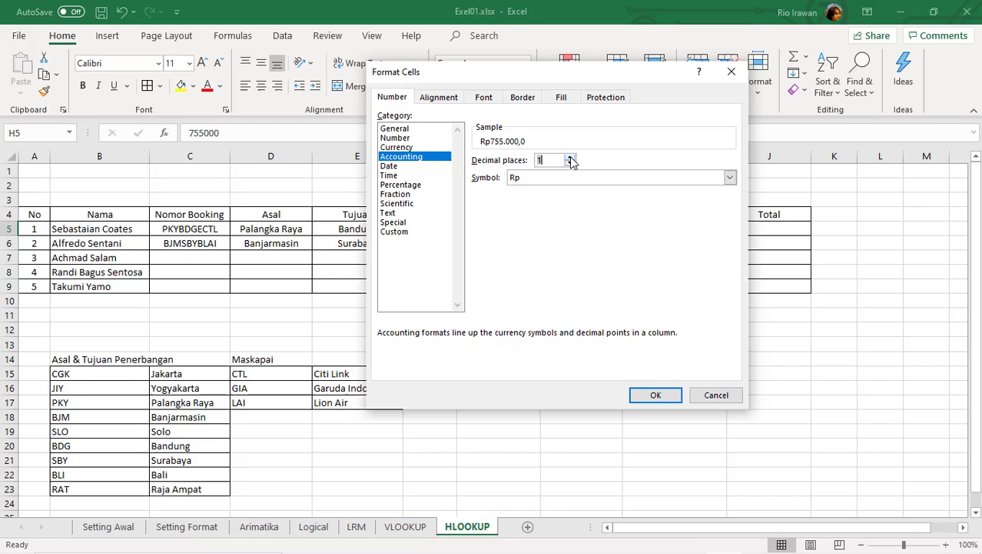
pyautogui.click(664, 396)
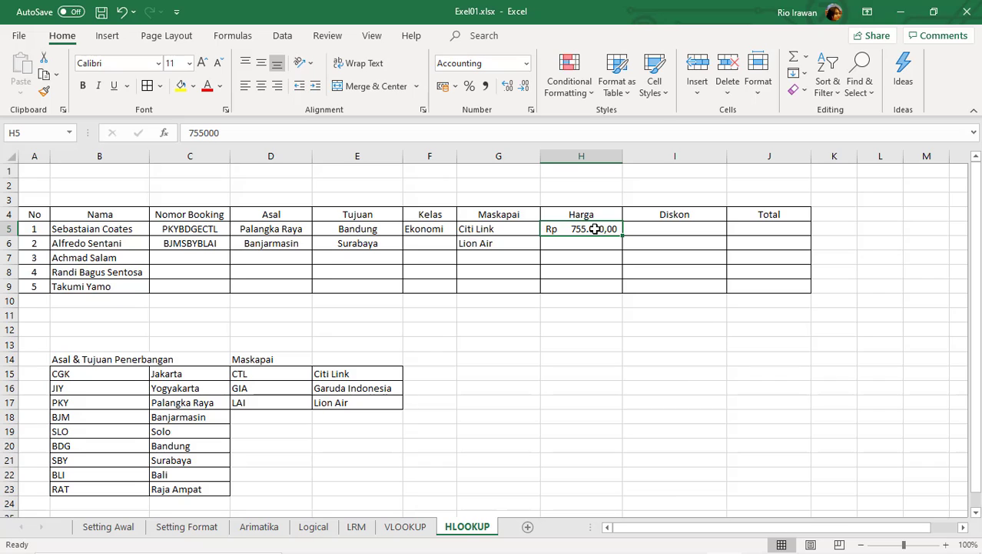
# - Apply Accounting format with two decimal places to H5:J9
pyautogui.moveTo(596, 228); pyautogui.dragTo(748, 287)
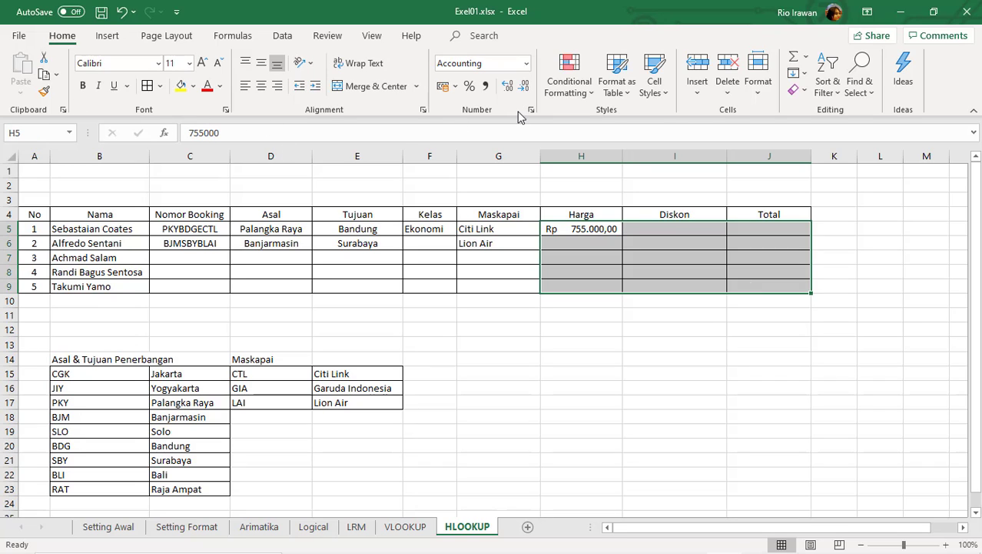
pyautogui.click(527, 63)
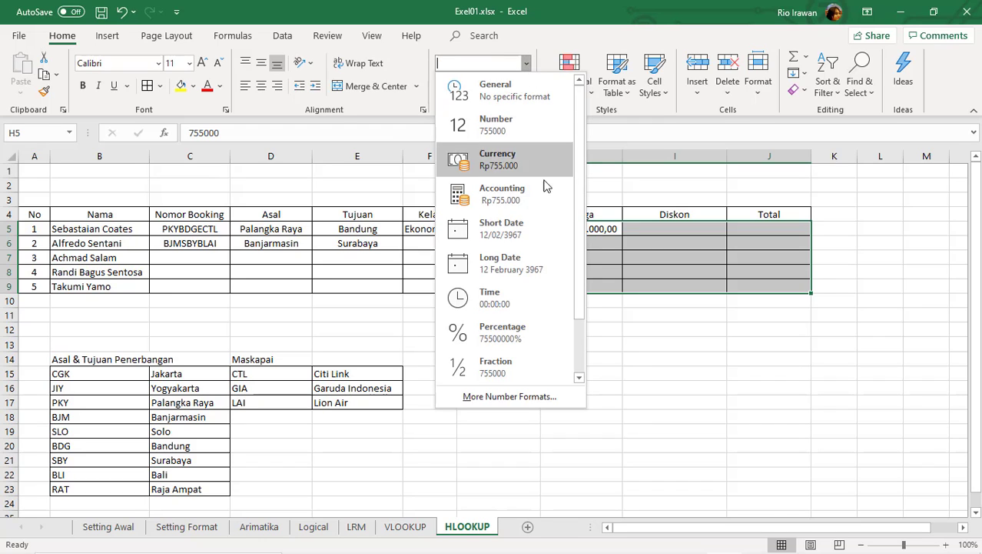
pyautogui.click(538, 203)
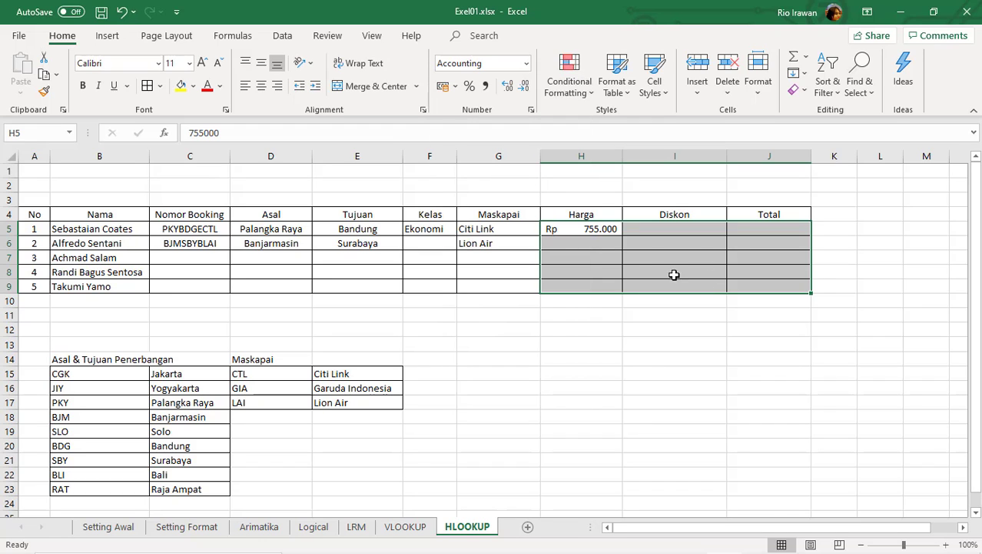
pyautogui.click(531, 109)
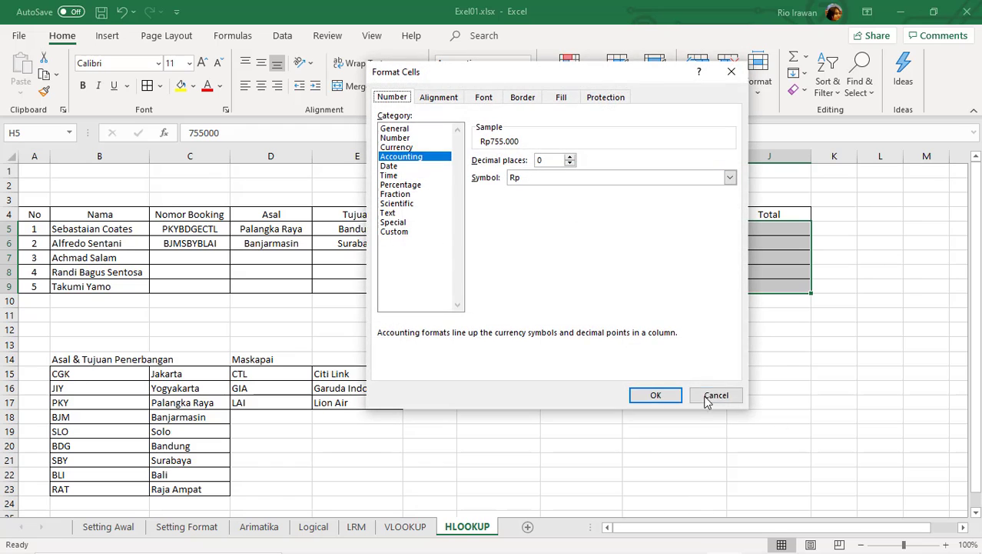
pyautogui.click(708, 396)
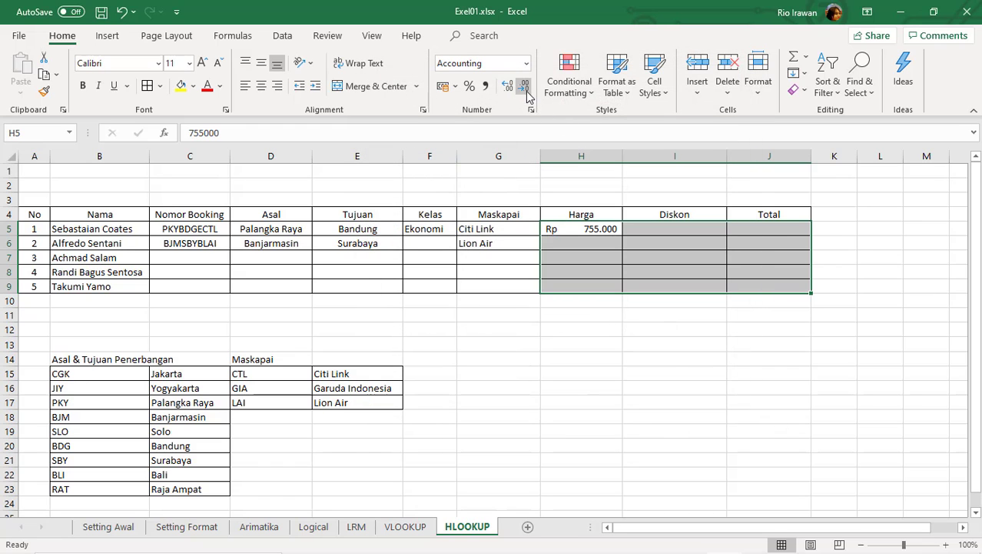
pyautogui.click(507, 86)
pyautogui.click(508, 86)
pyautogui.click(679, 344)
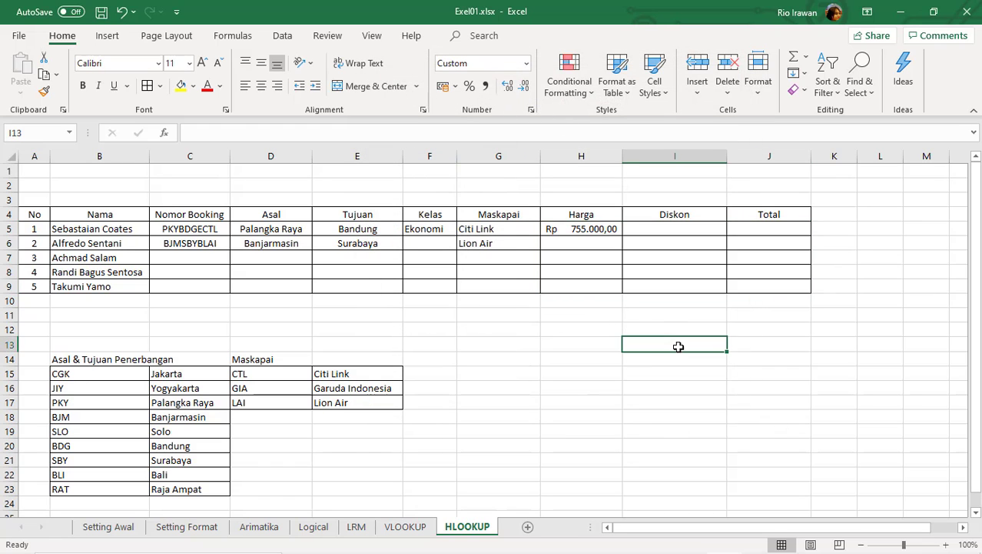
pyautogui.click(644, 225)
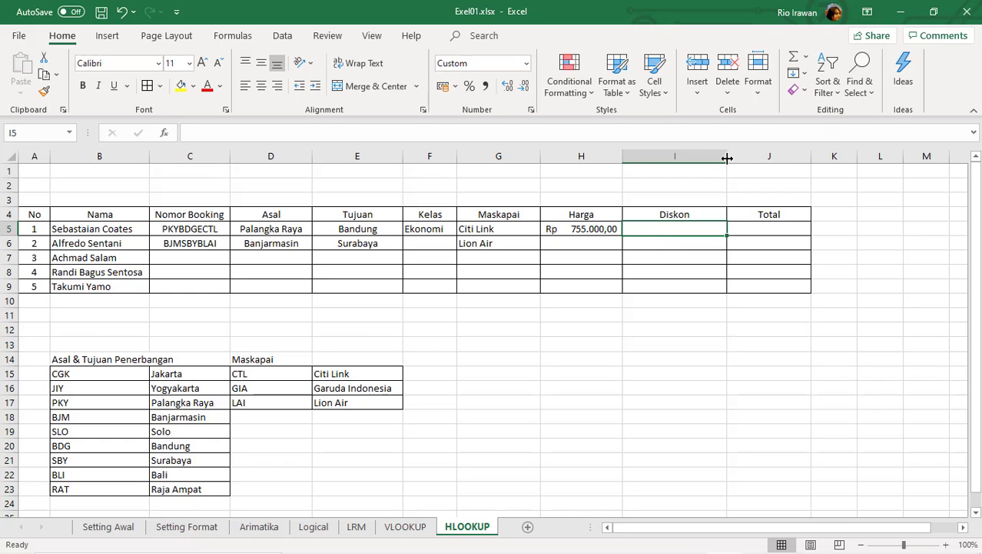
# - Narrow column I (Diskon) slightly and widen column J (Total)
pyautogui.moveTo(726, 158); pyautogui.dragTo(704, 159)
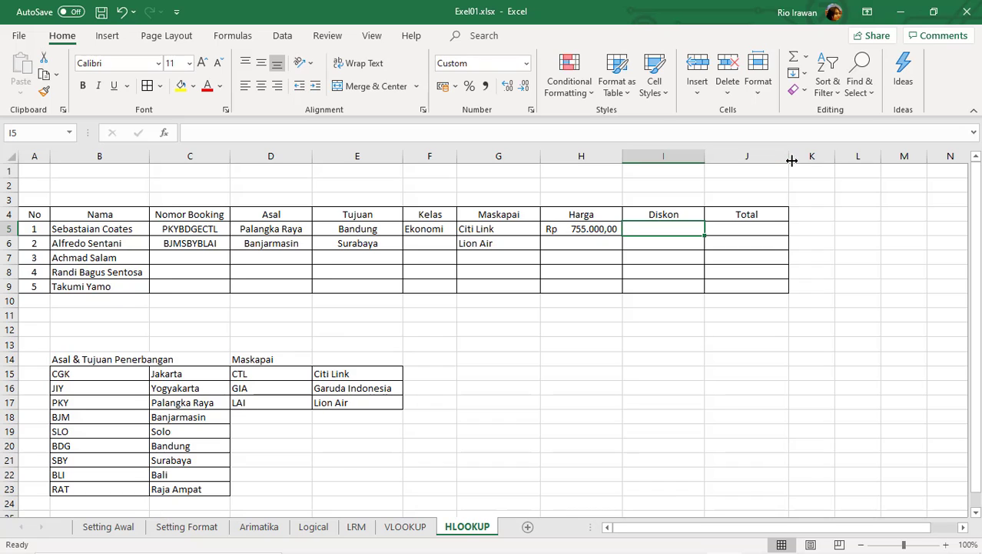
pyautogui.moveTo(792, 160); pyautogui.dragTo(818, 158)
pyautogui.moveTo(705, 156); pyautogui.dragTo(716, 156)
pyautogui.click(420, 230)
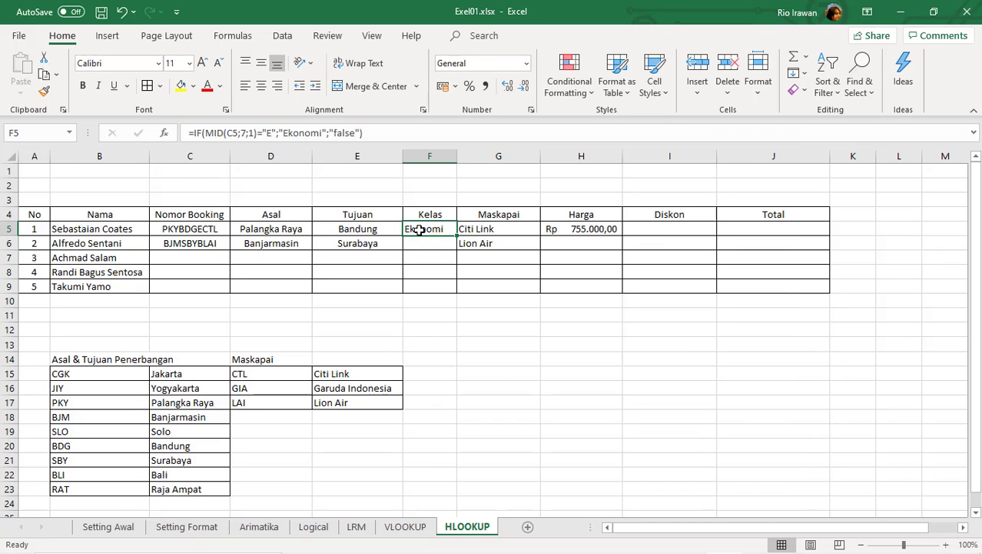
pyautogui.click(209, 230)
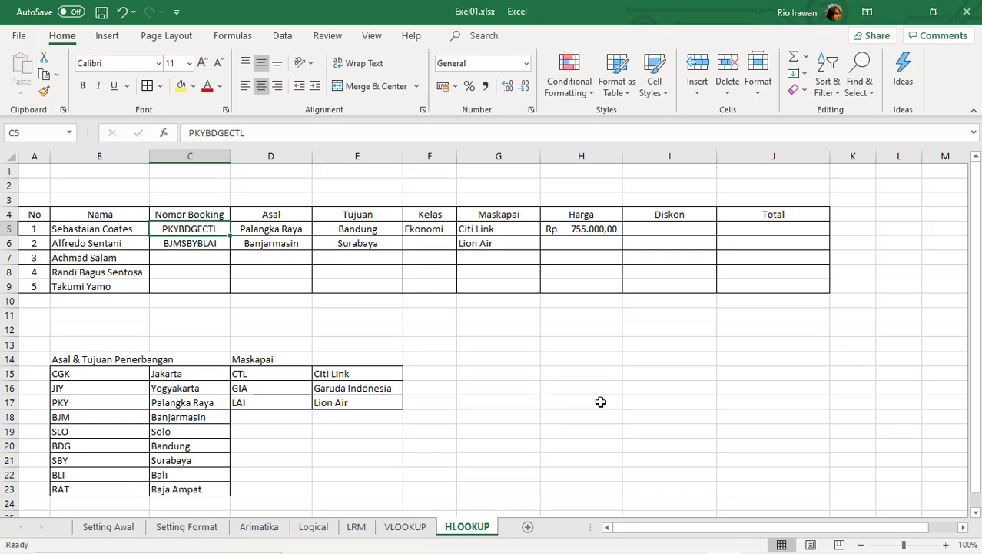
# - Start the discount table with heading Diskon and centred class codes E and B in G15:H15
pyautogui.click(499, 372)
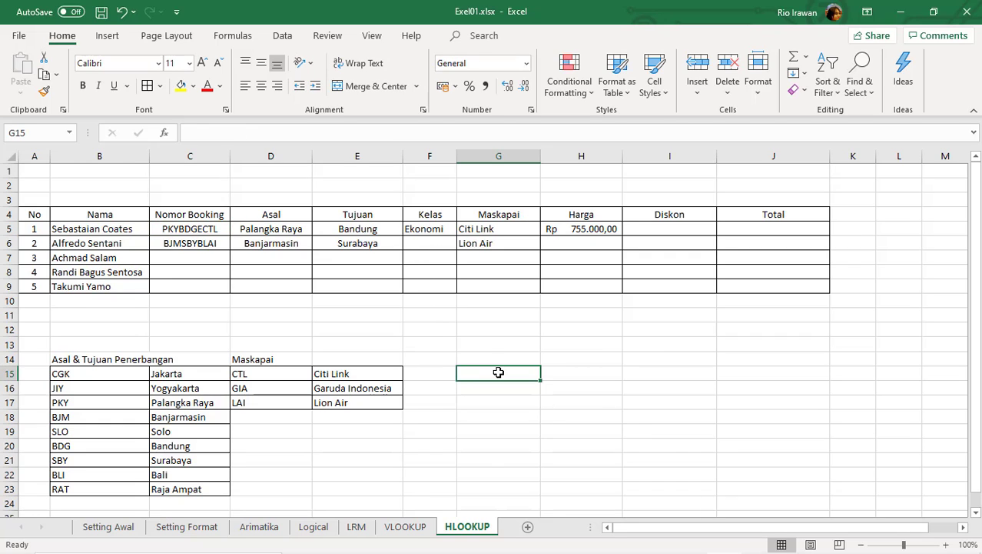
pyautogui.click(484, 359)
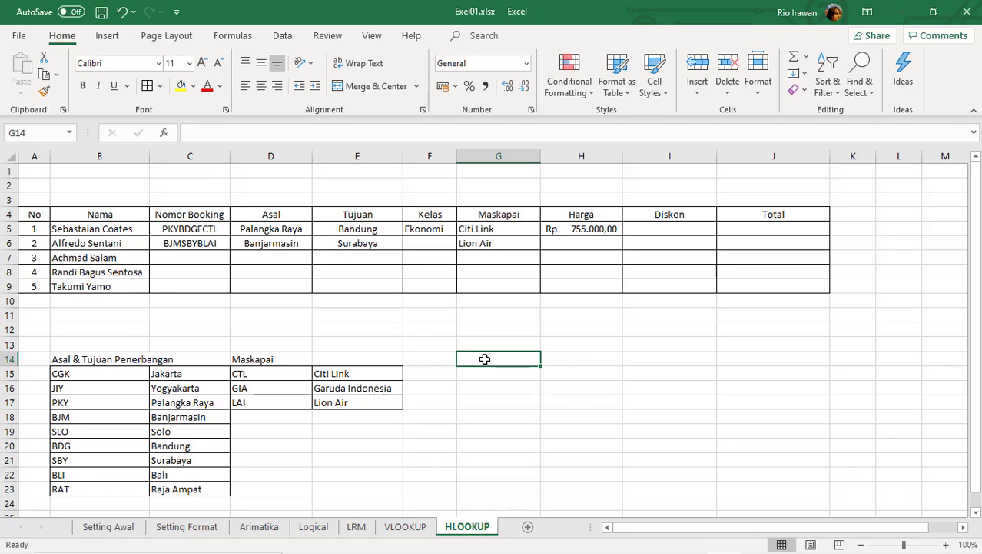
pyautogui.write('Diskon')
pyautogui.press('Return')
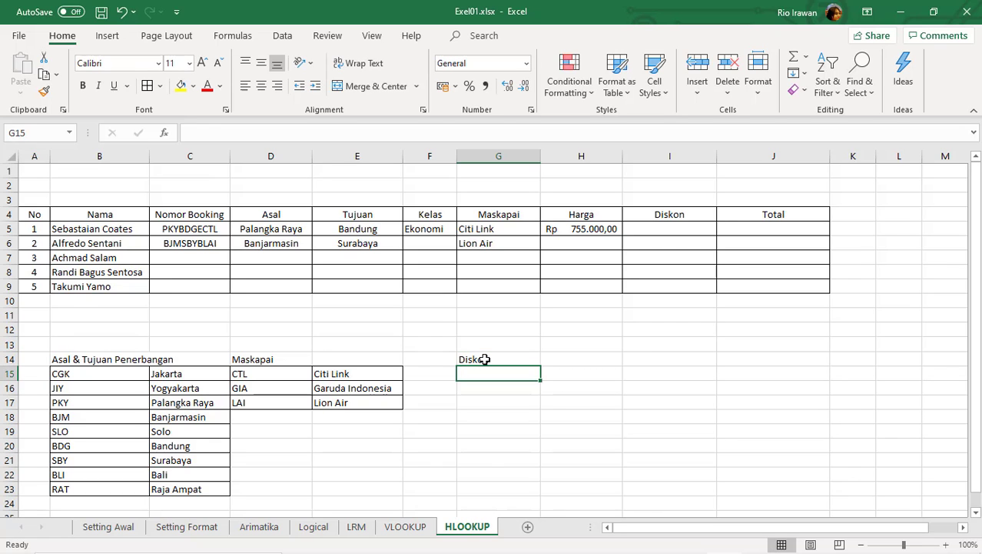
pyautogui.write('E')
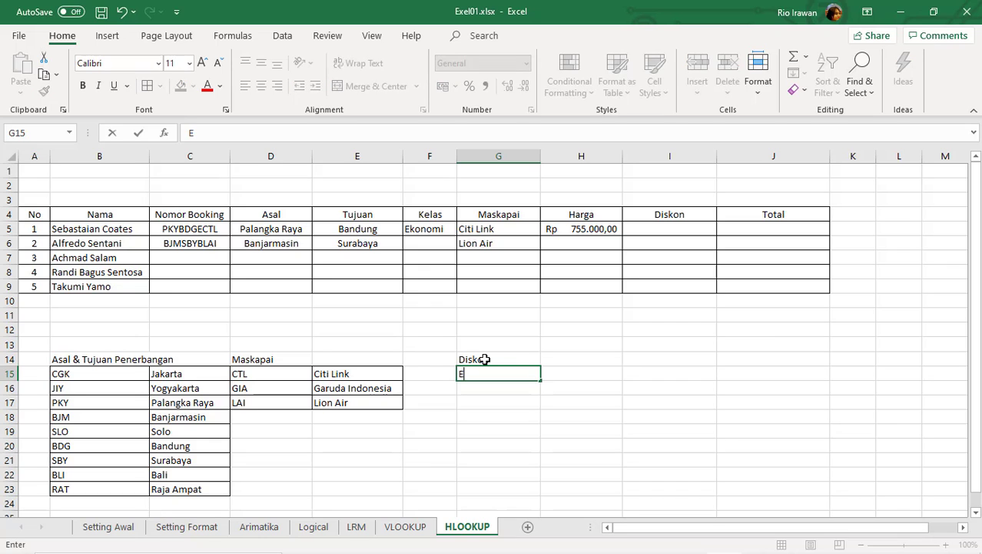
pyautogui.press('Tab')
pyautogui.write('B')
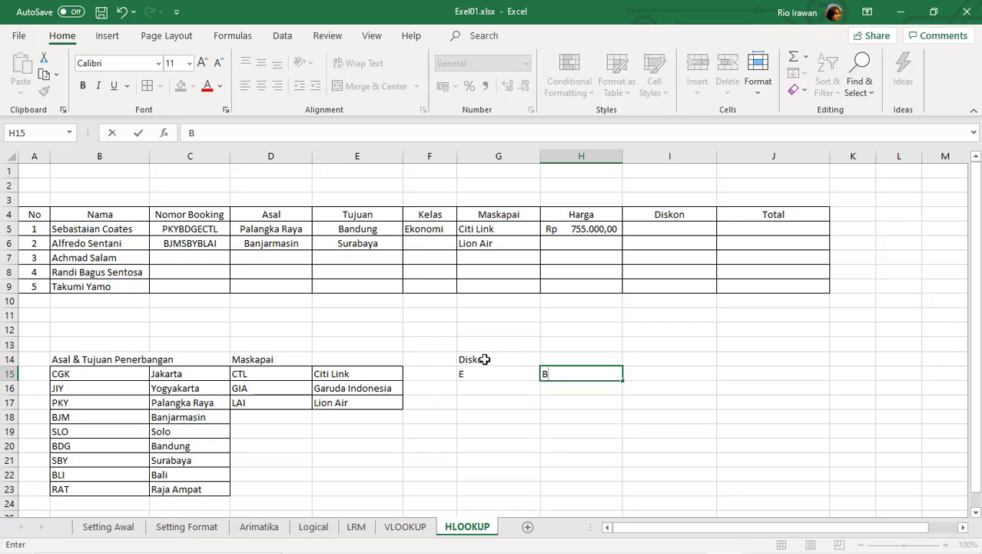
pyautogui.press('Tab')
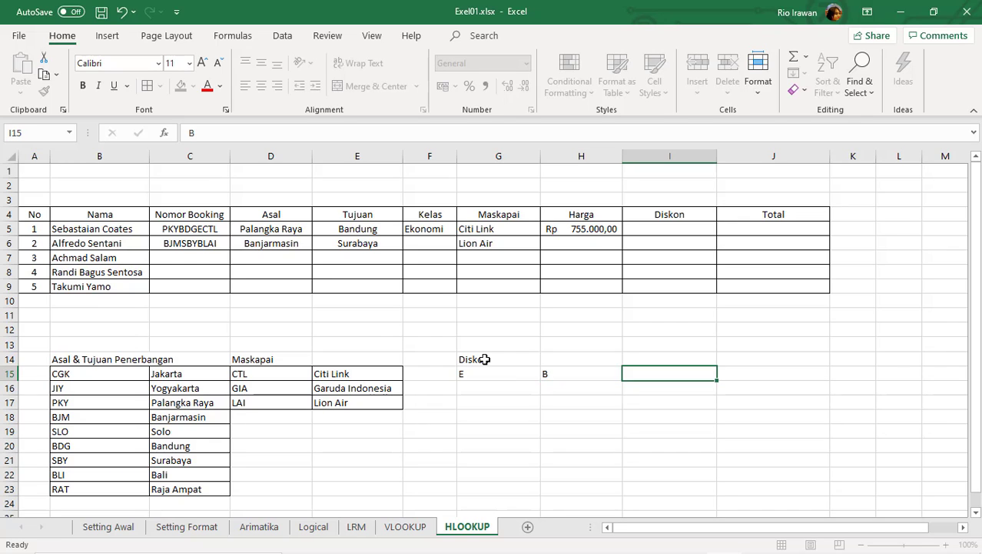
pyautogui.moveTo(493, 375); pyautogui.dragTo(555, 376)
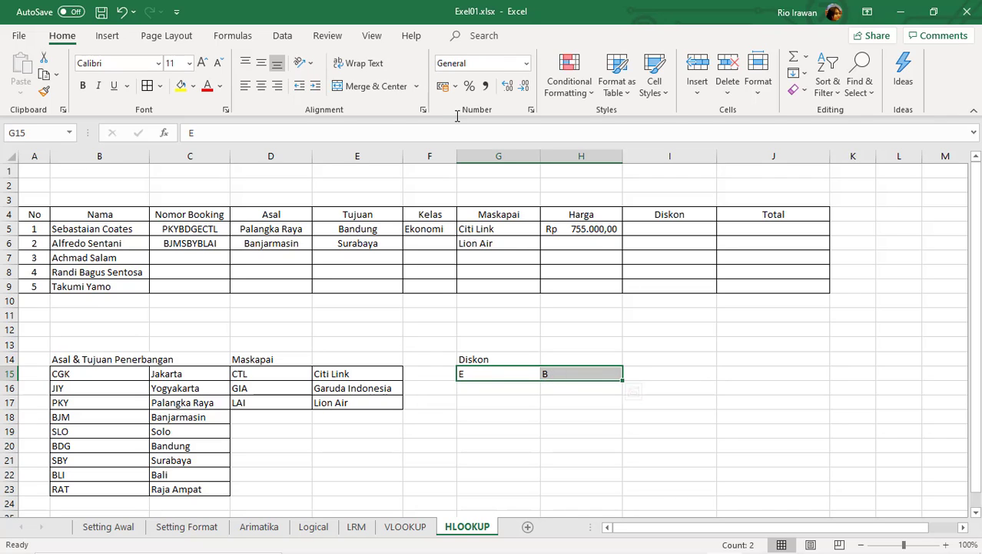
pyautogui.click(261, 85)
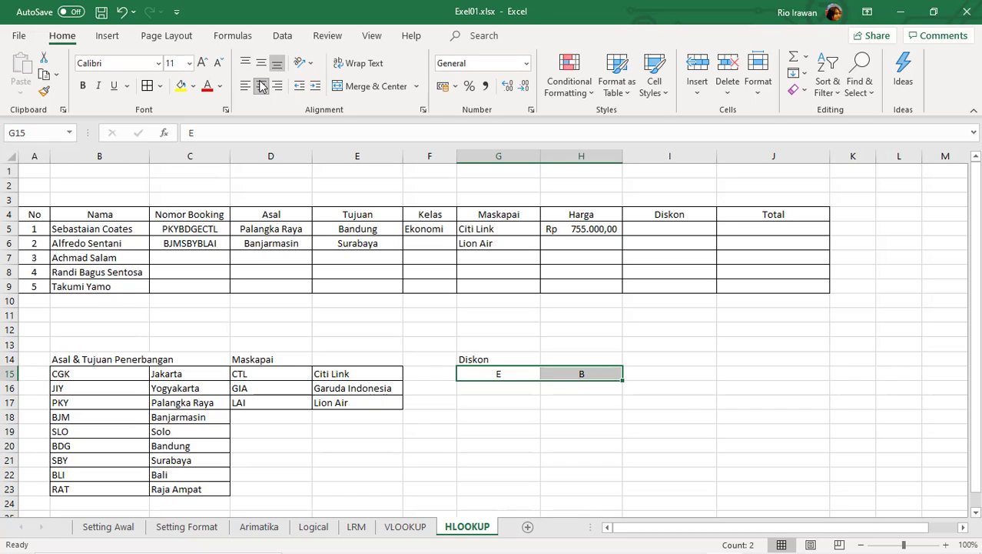
# - Enter discount rates 1% under E and 5% under B
pyautogui.click(517, 390)
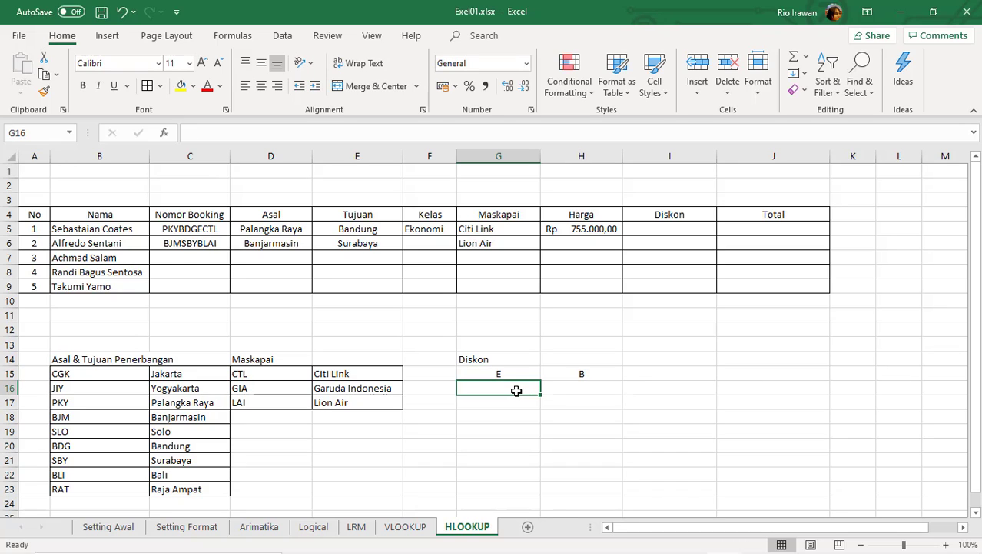
pyautogui.write('1%')
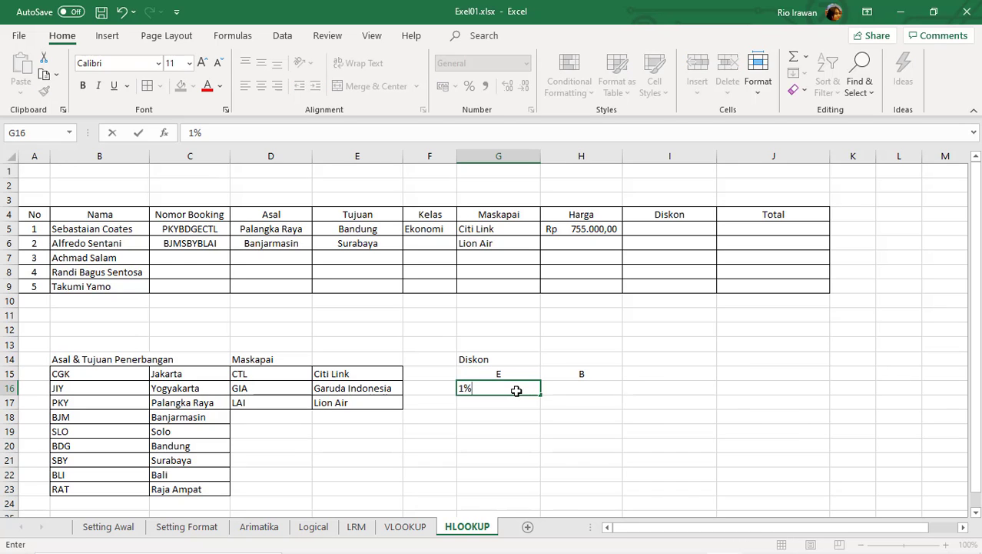
pyautogui.press('Tab')
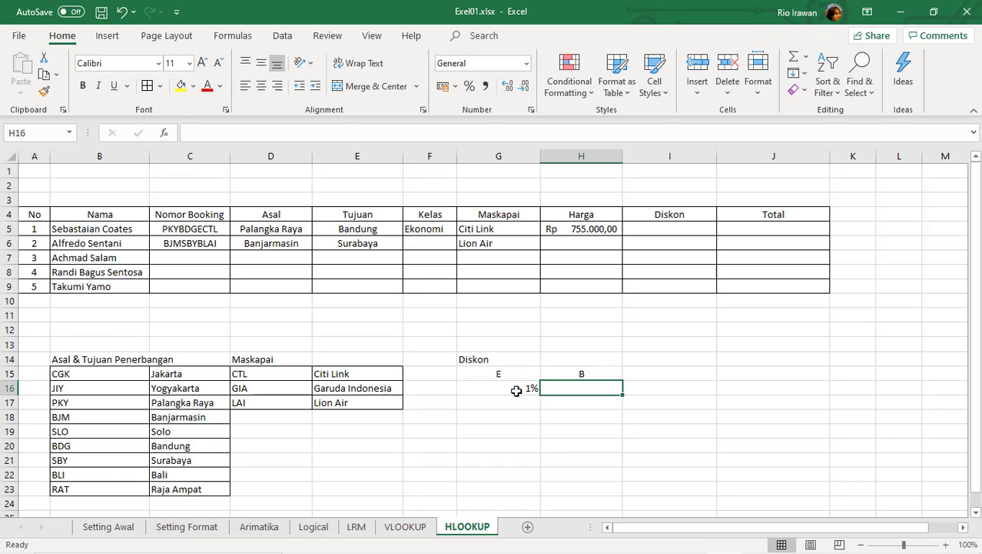
pyautogui.write('3')
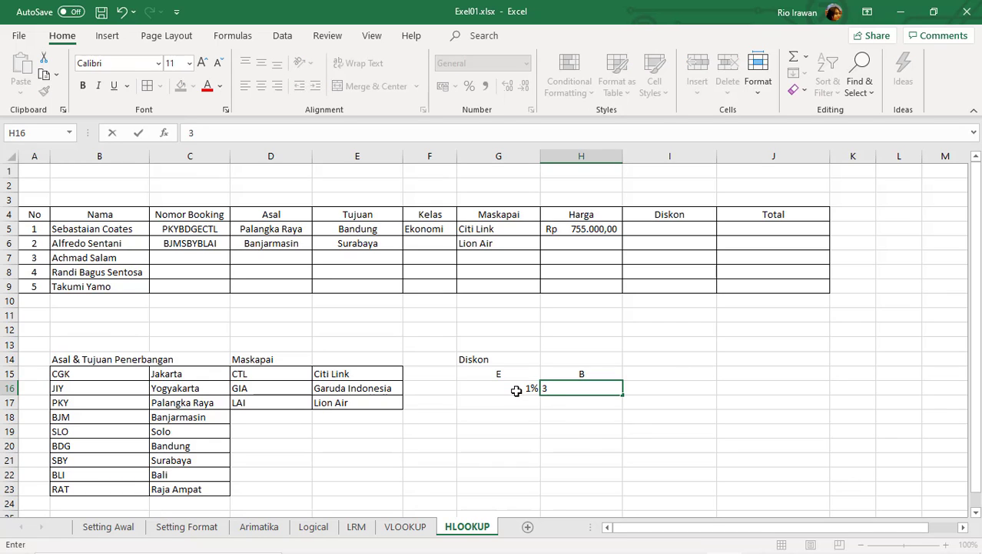
pyautogui.write('%')
pyautogui.press('Return')
# - Border and centre the discount table G15:H16
pyautogui.moveTo(502, 373); pyautogui.dragTo(552, 387)
pyautogui.click(148, 86)
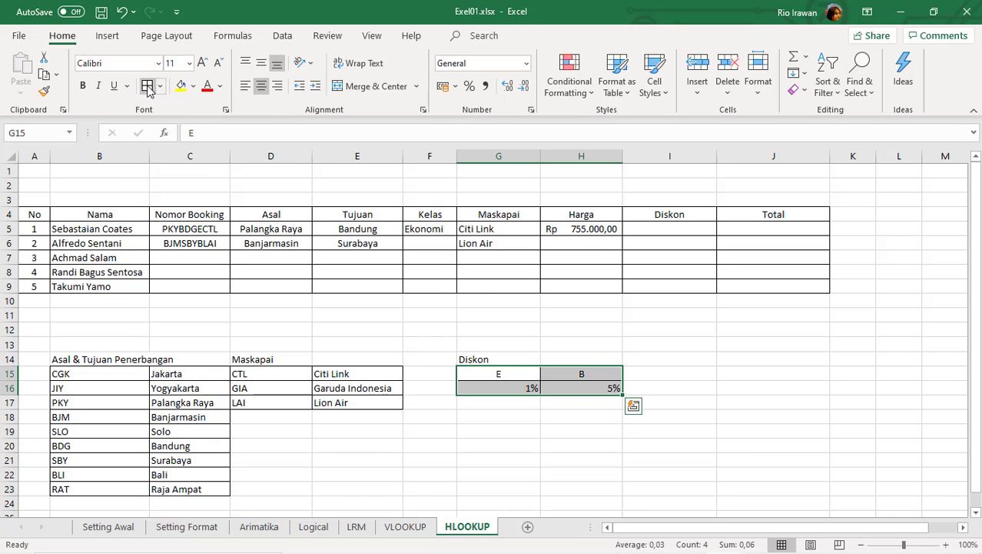
pyautogui.click(261, 86)
pyautogui.click(550, 416)
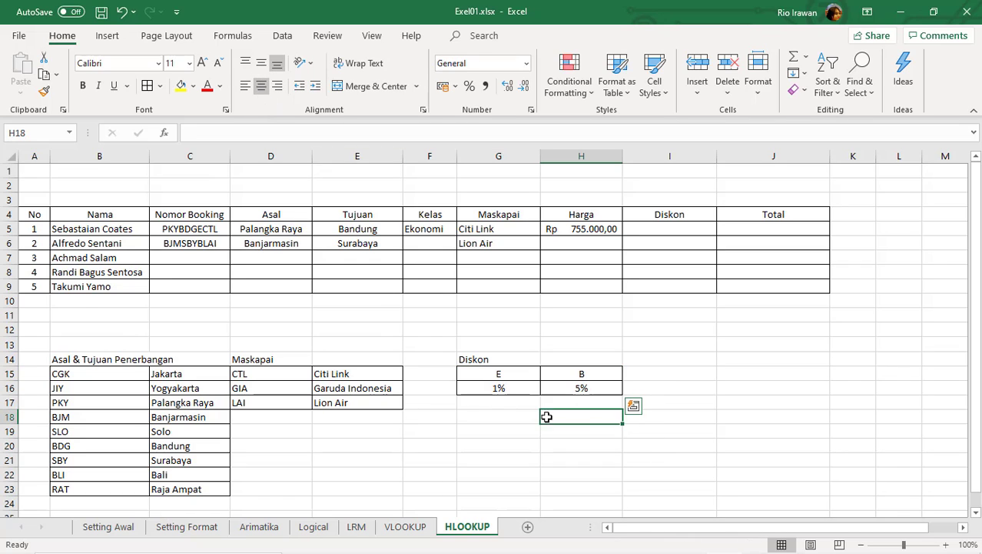
pyautogui.moveTo(474, 371); pyautogui.dragTo(561, 380)
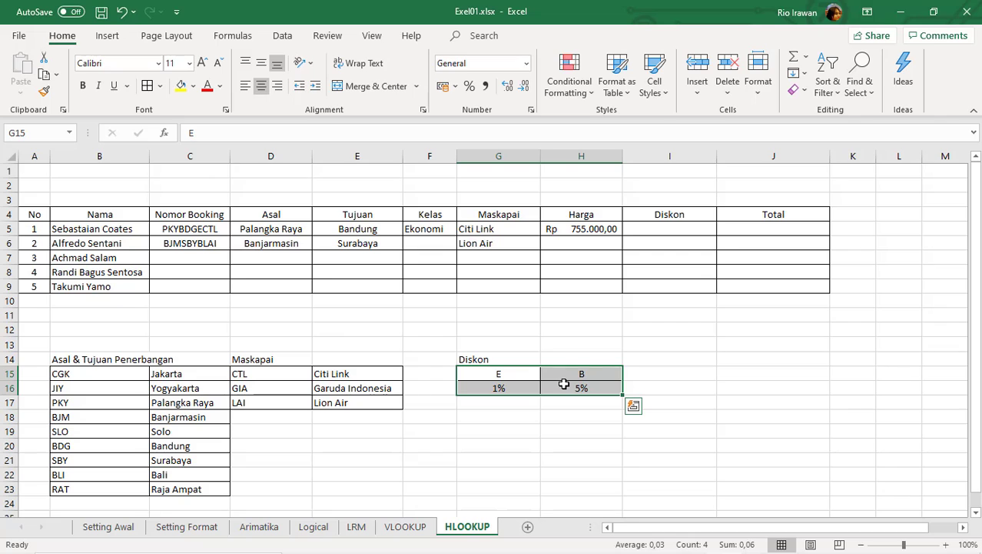
# - In I5, begin a HLOOKUP whose lookup value is MID(C5;7;1), the booking's class letter
pyautogui.click(747, 382)
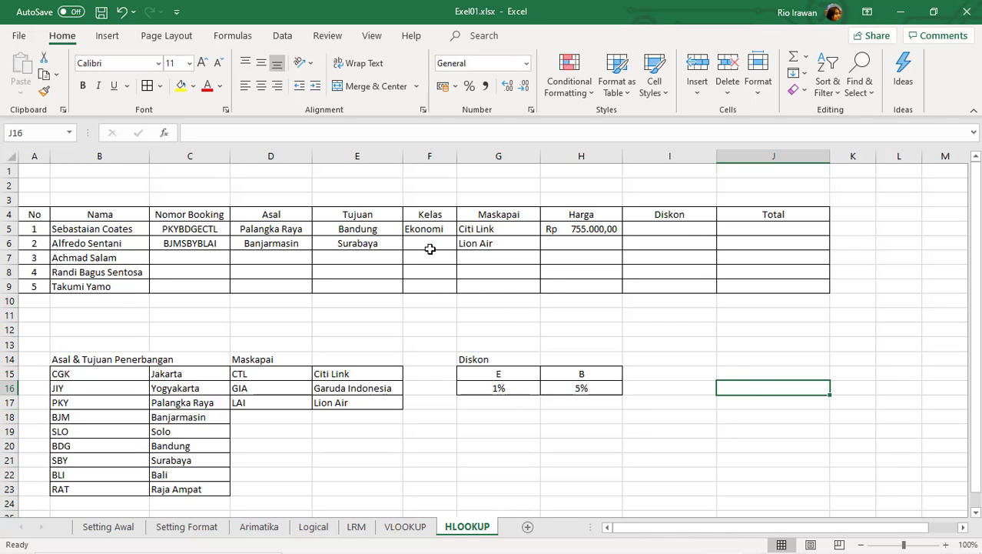
pyautogui.click(664, 226)
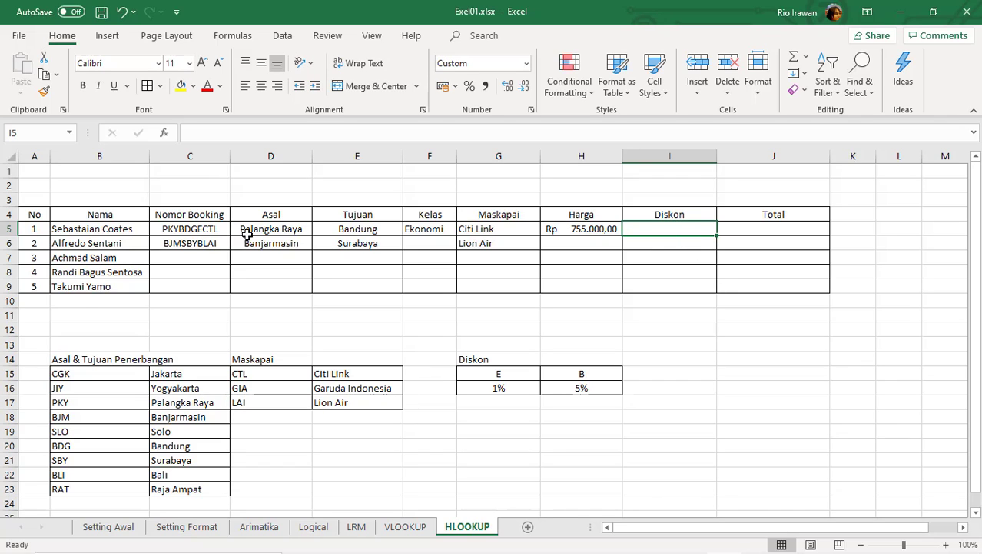
pyautogui.click(201, 228)
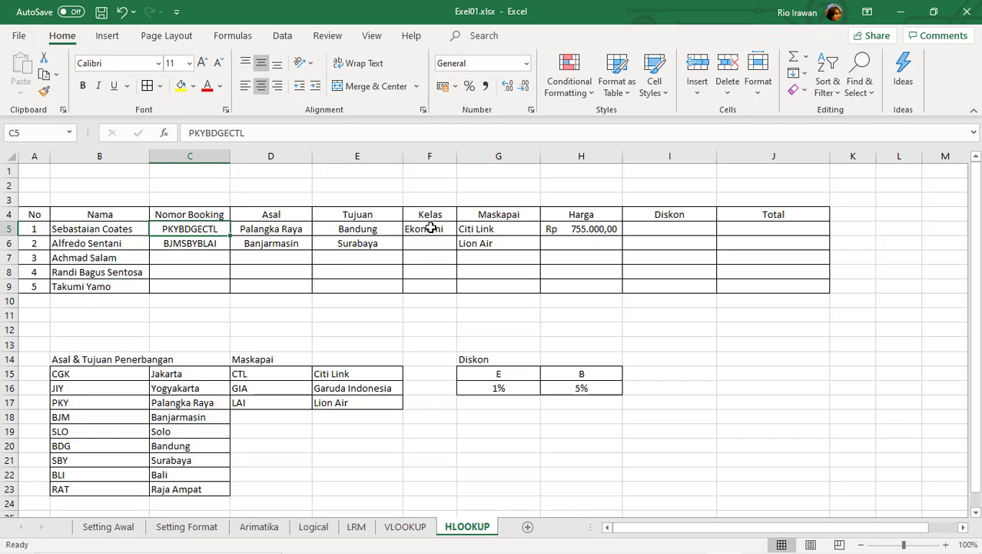
pyautogui.click(688, 228)
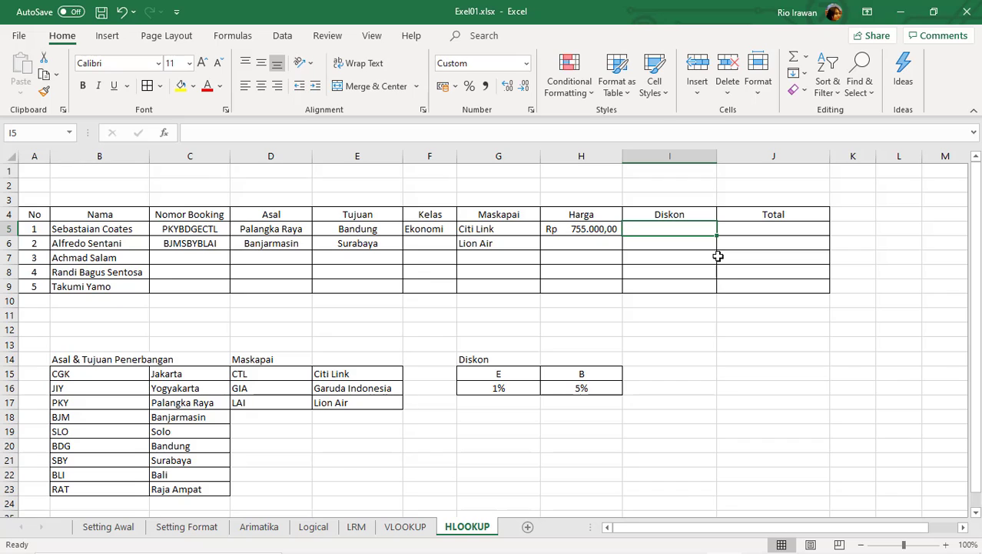
pyautogui.write('=')
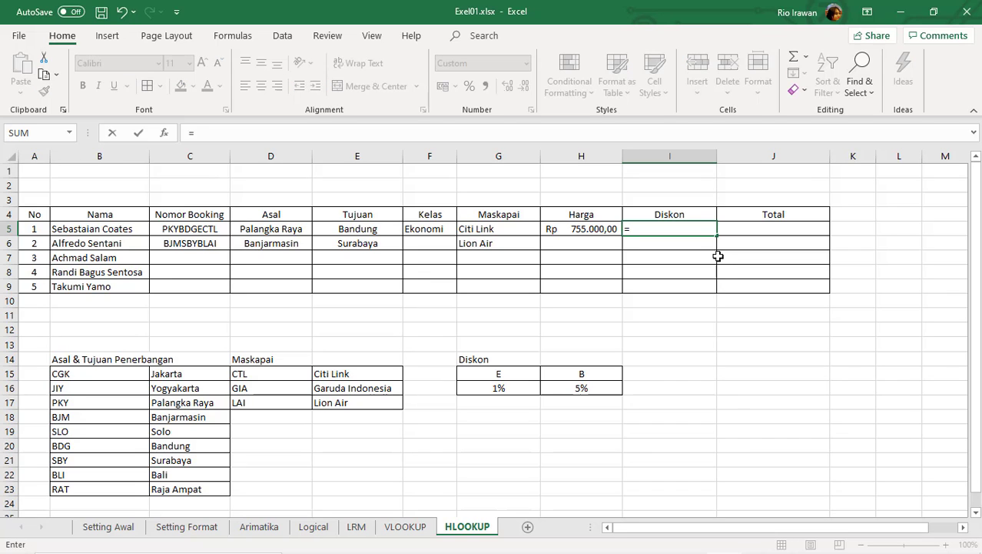
pyautogui.write('hlo')
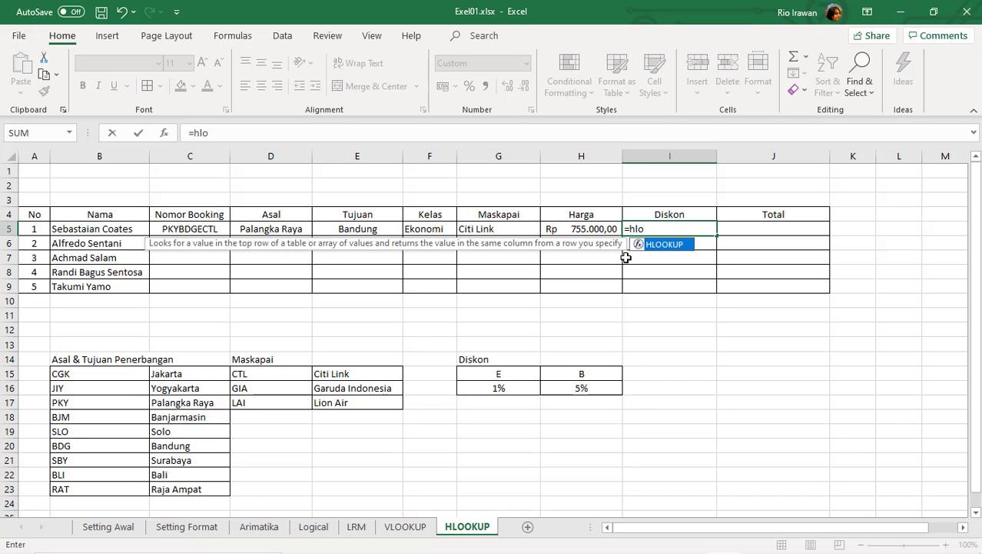
pyautogui.doubleClick(676, 244)
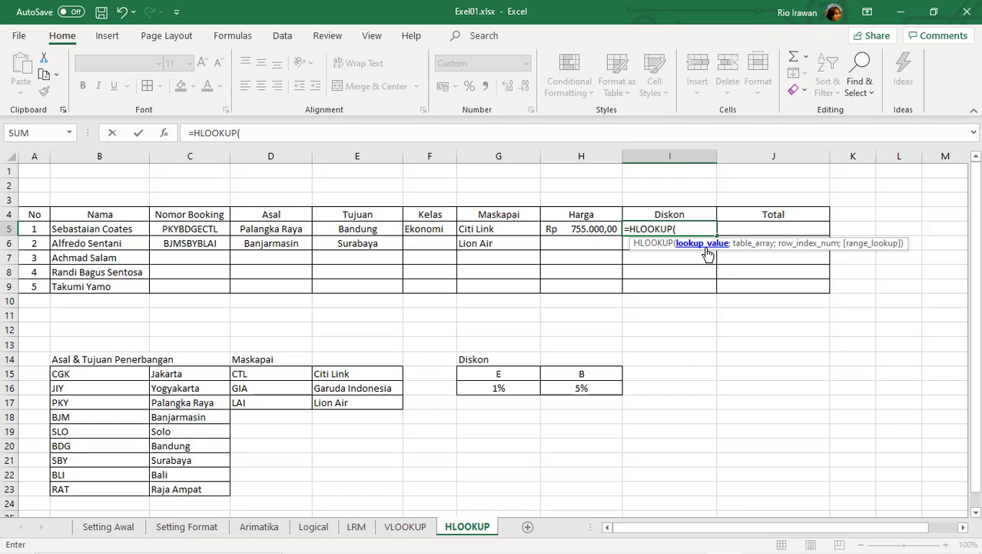
pyautogui.write('mid')
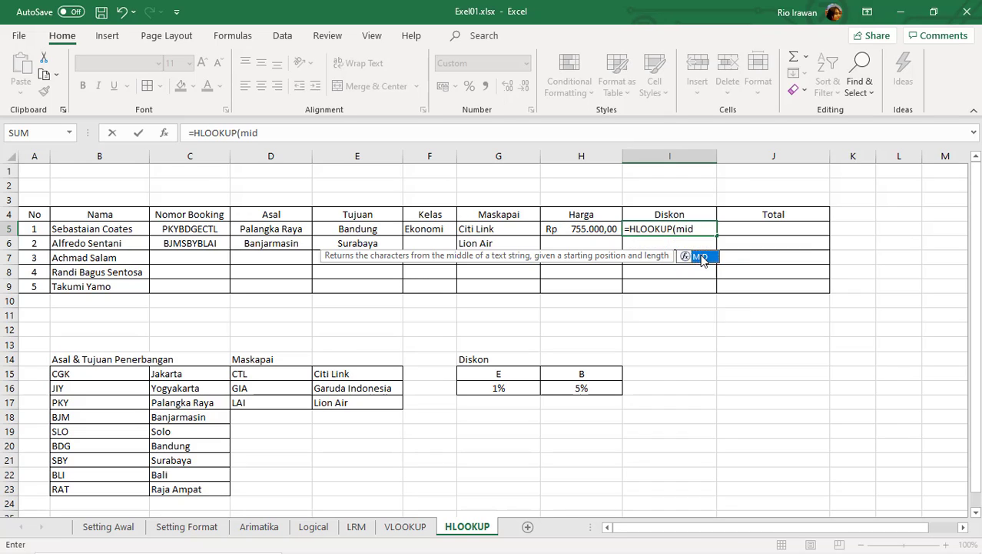
pyautogui.doubleClick(702, 258)
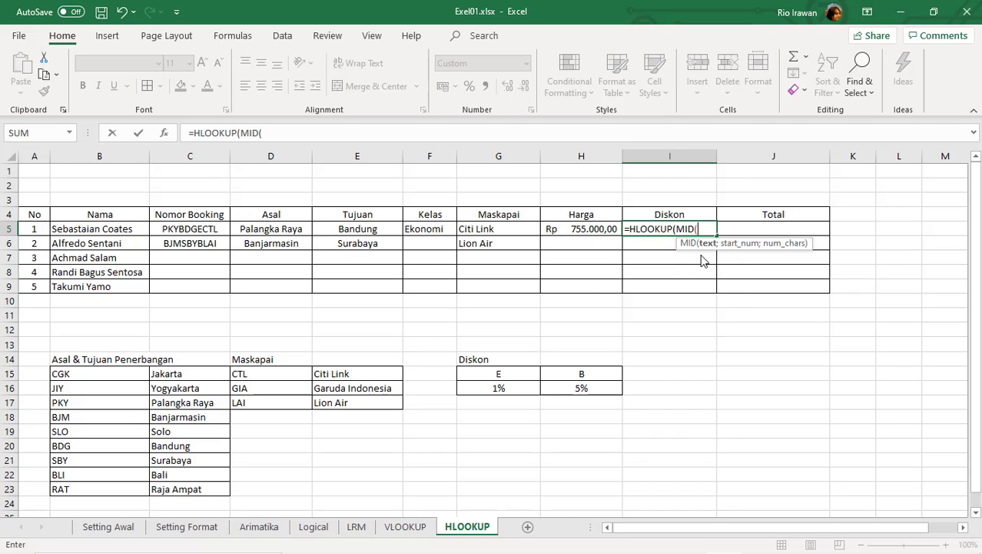
pyautogui.click(187, 229)
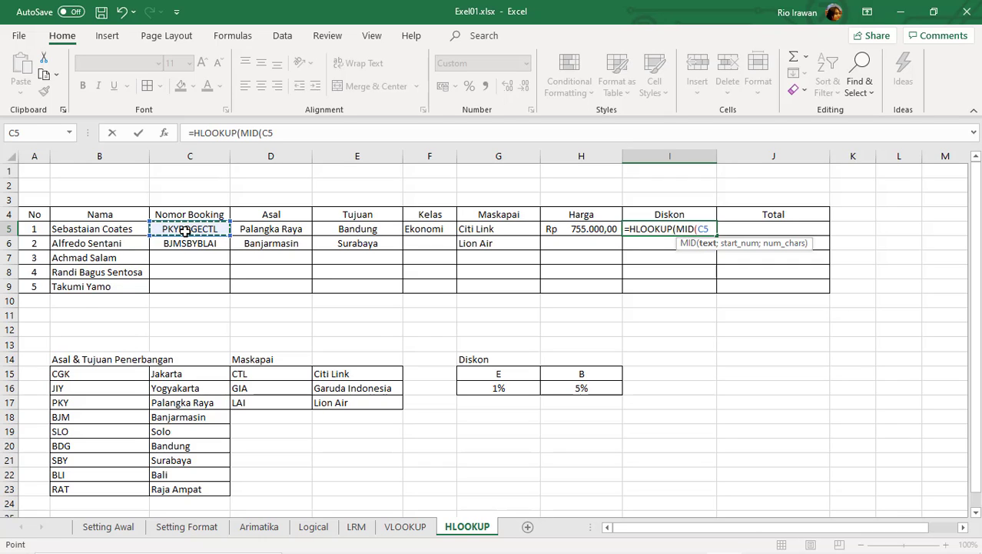
pyautogui.write(';7')
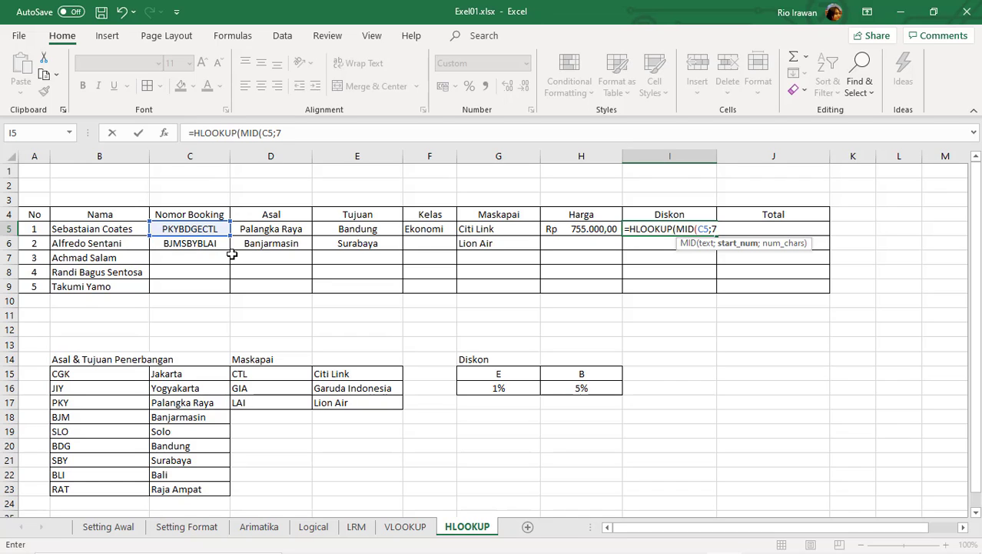
pyautogui.write(';')
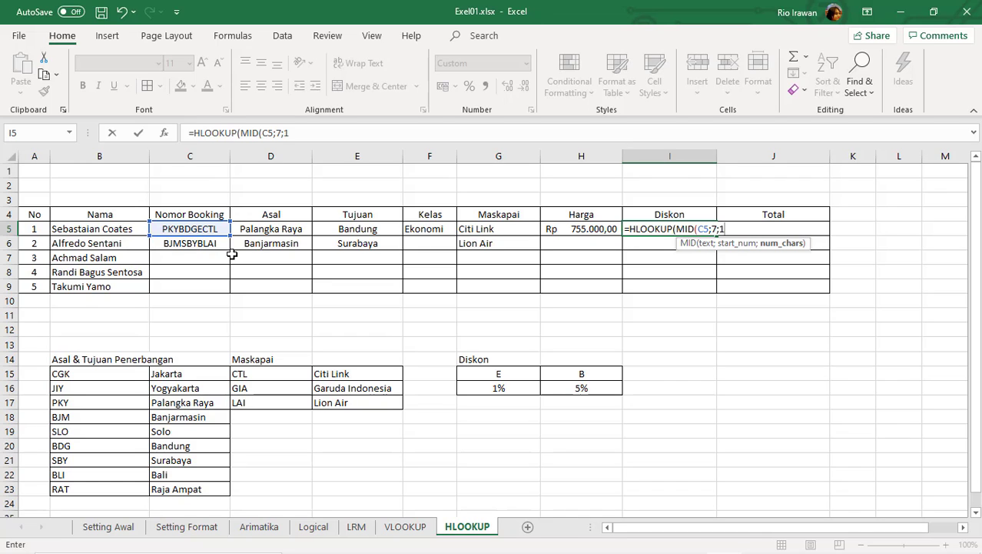
pyautogui.write('1)')
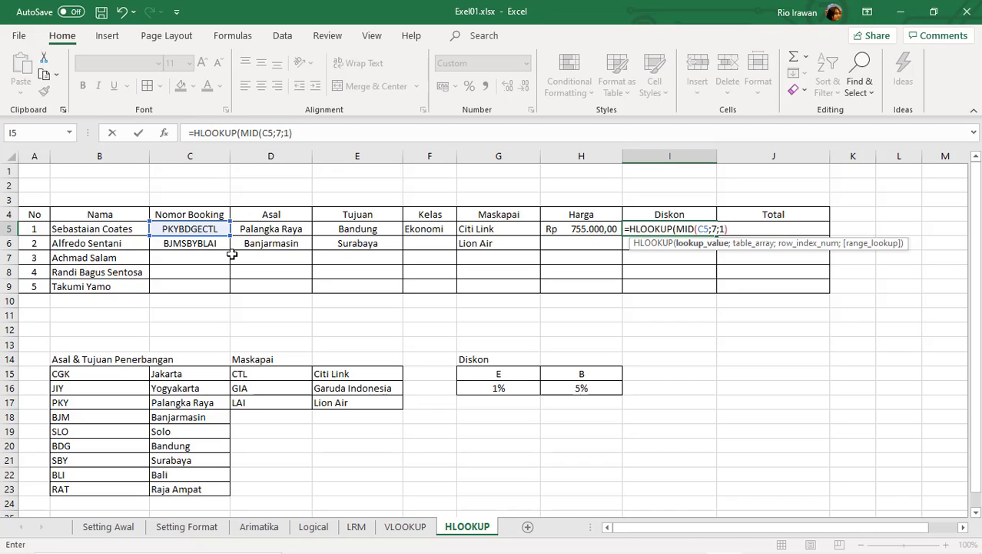
# - Finish the HLOOKUP with table G15:H16, row 2 and FALSE, returning 0,01
pyautogui.write(';')
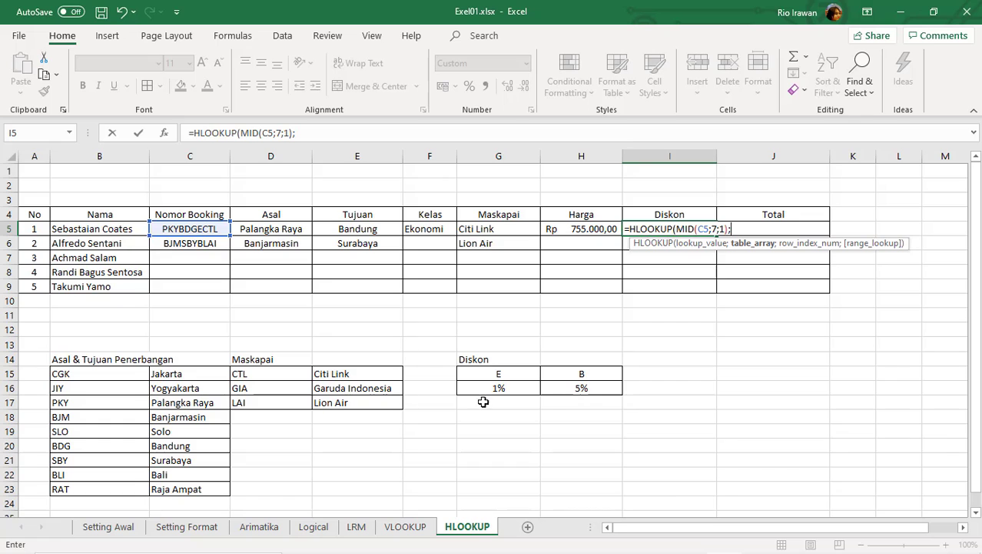
pyautogui.moveTo(504, 376); pyautogui.dragTo(578, 388)
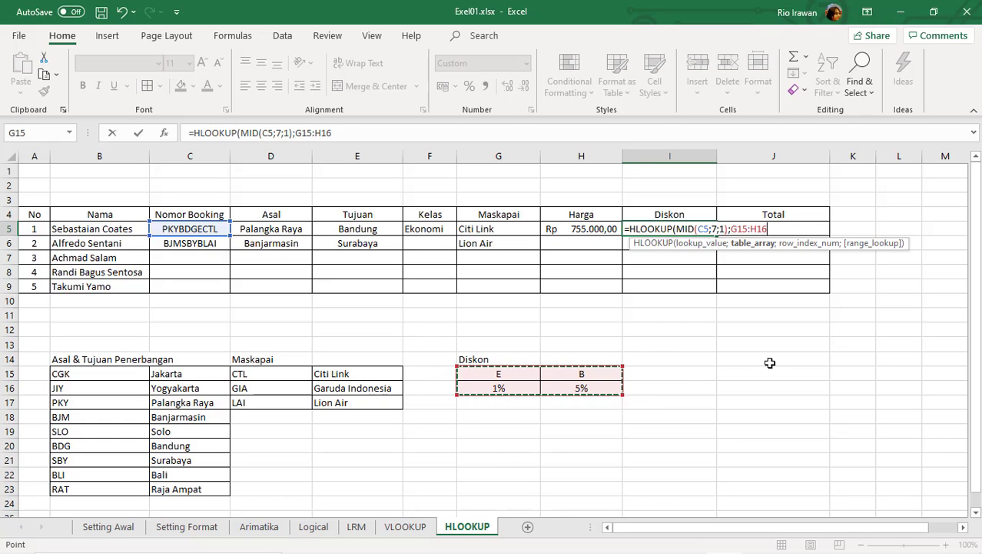
pyautogui.write(';')
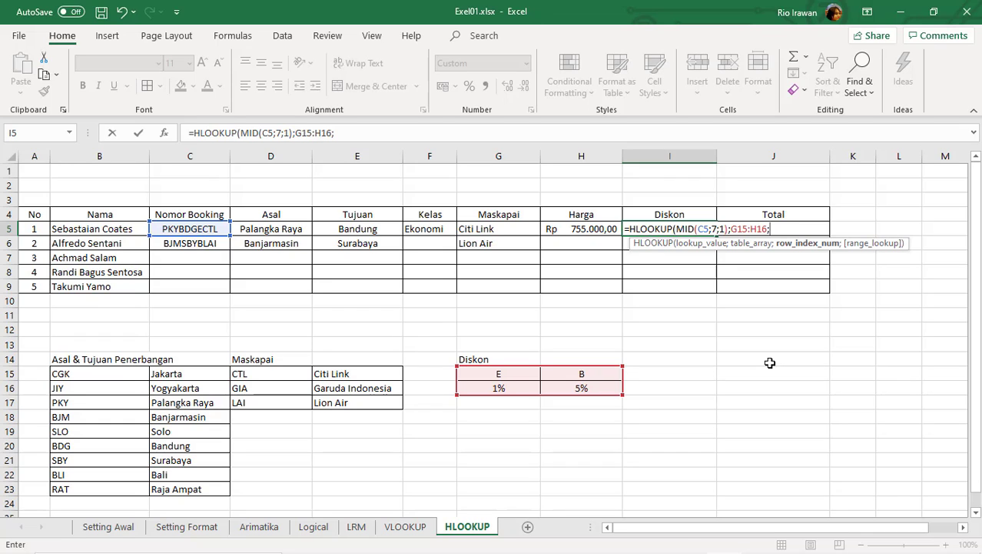
pyautogui.write('2')
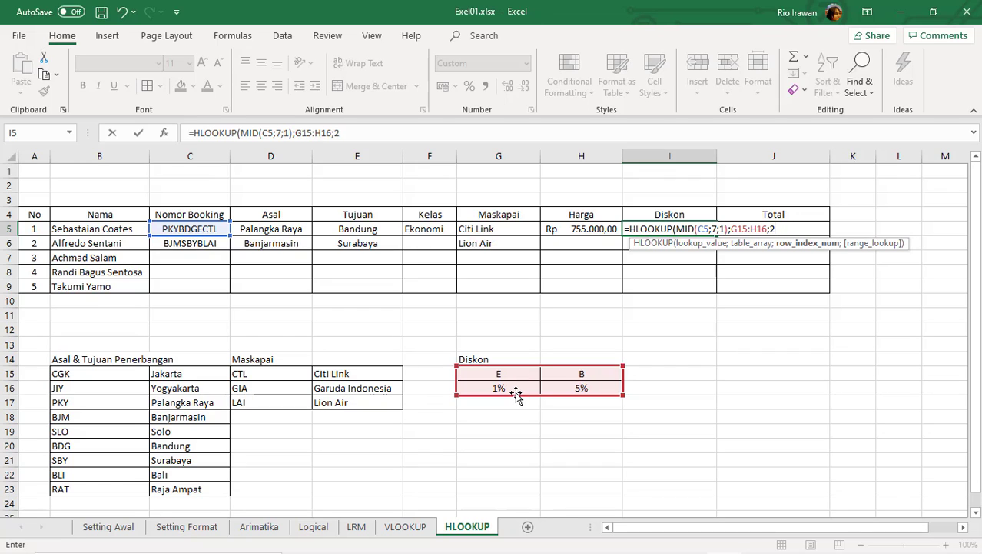
pyautogui.write(';')
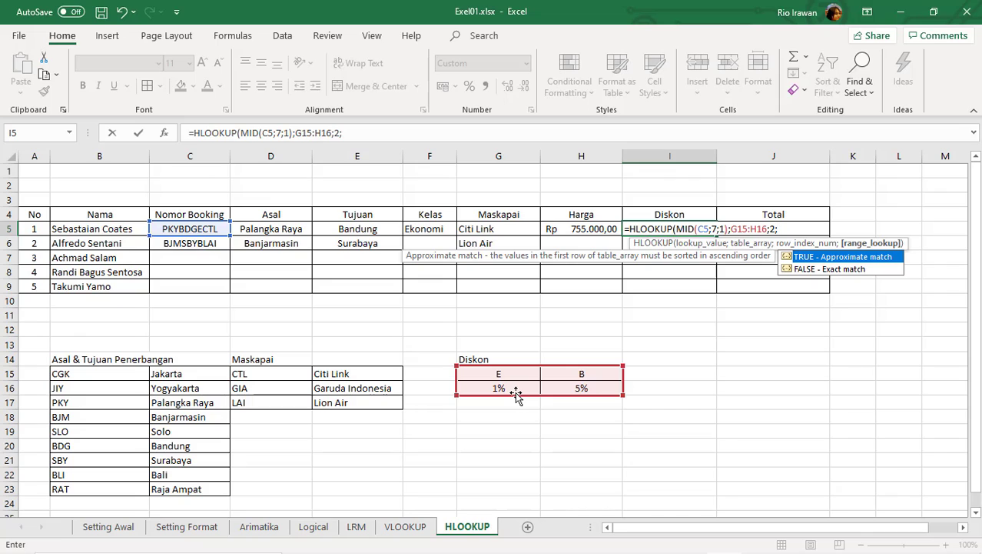
pyautogui.write('false)')
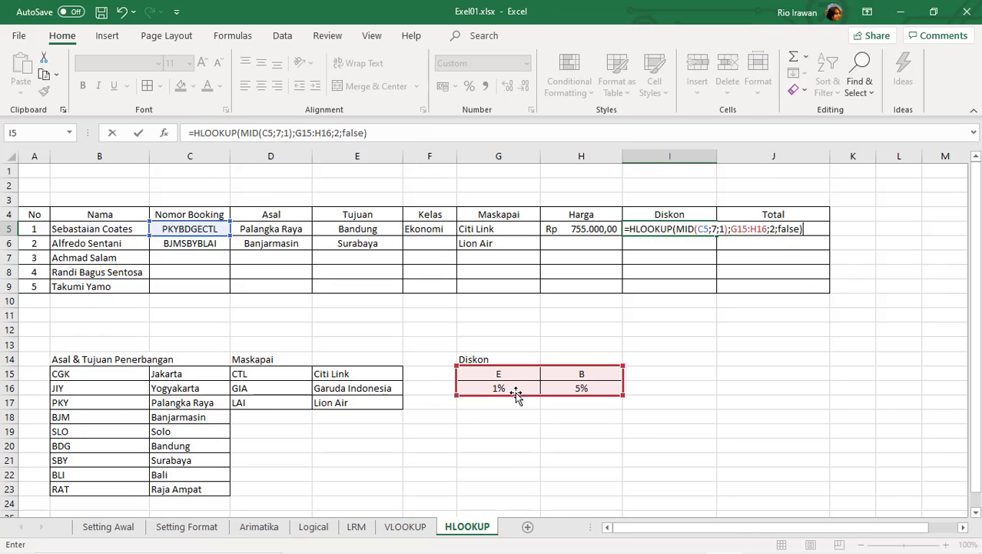
pyautogui.press('Return')
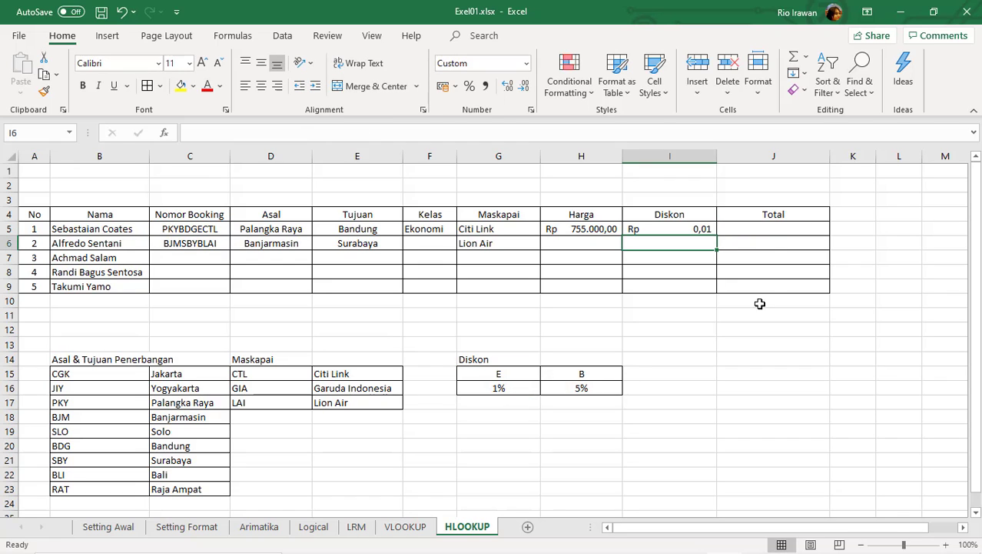
# - Switch the Diskon cell I5 to General number format
pyautogui.click(694, 227)
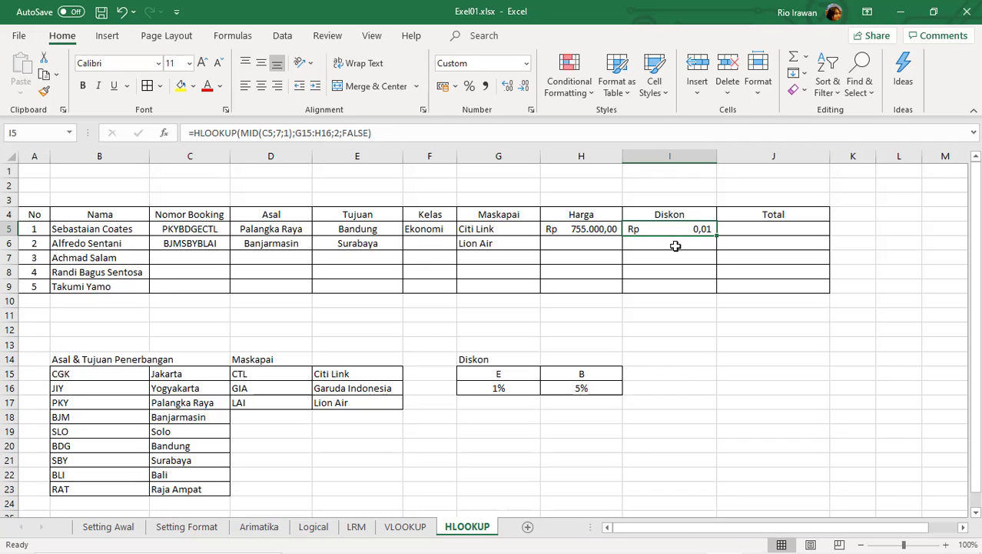
pyautogui.click(525, 65)
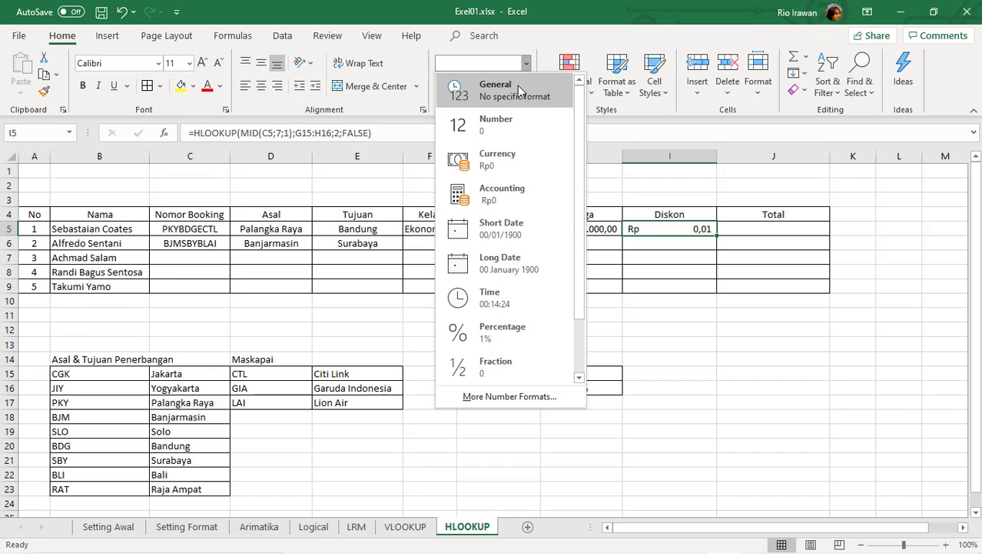
pyautogui.click(519, 88)
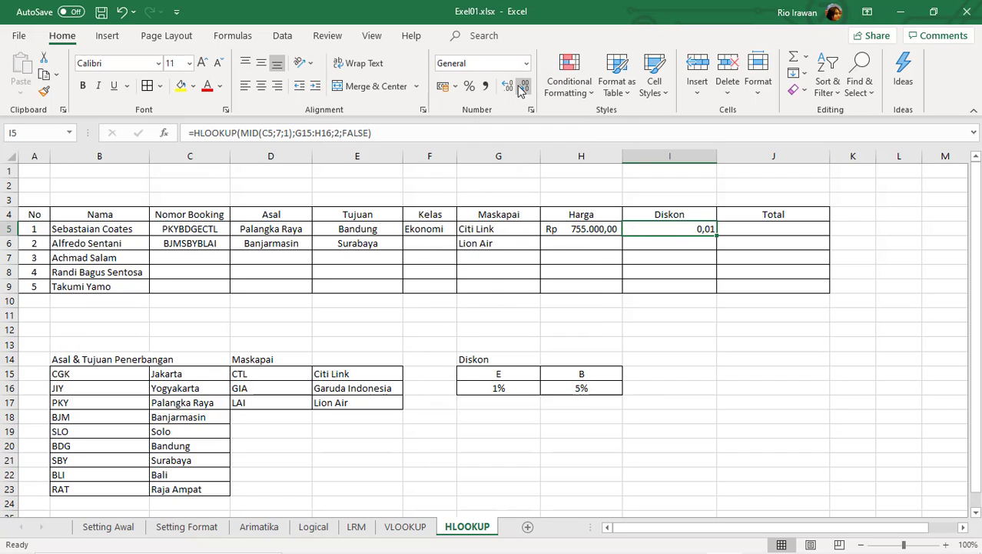
pyautogui.click(680, 245)
pyautogui.click(679, 229)
pyautogui.click(664, 242)
pyautogui.click(685, 228)
pyautogui.click(583, 229)
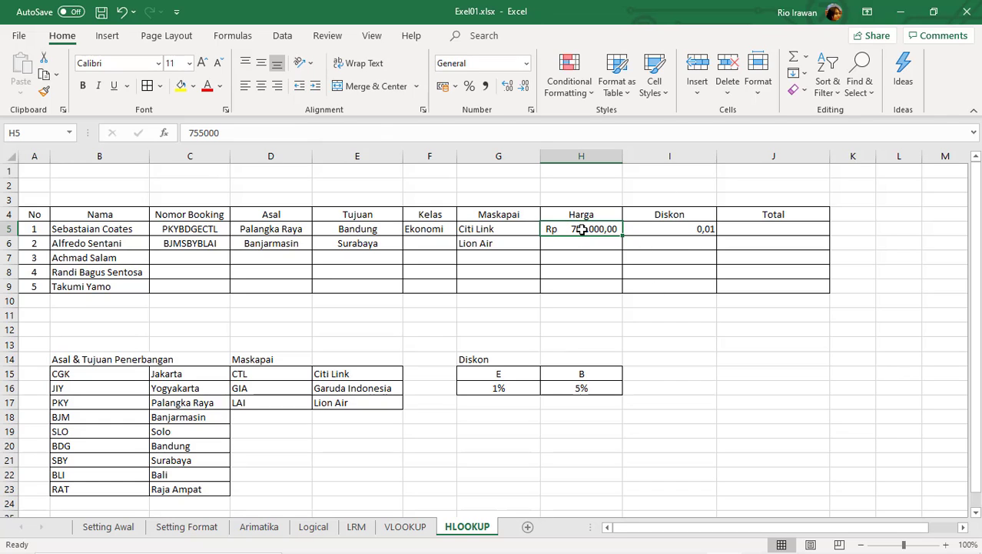
pyautogui.click(665, 228)
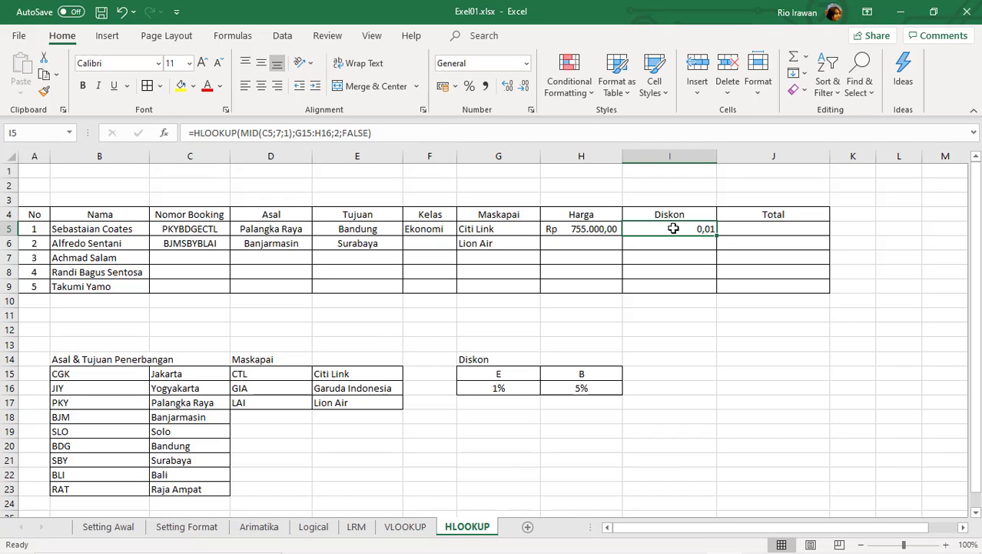
# - Change I5's formula to =H5*HLOOKUP(MID(C5;7;1);G15:H16;2;FALSE), giving Rp 7.550,00
pyautogui.click(497, 136)
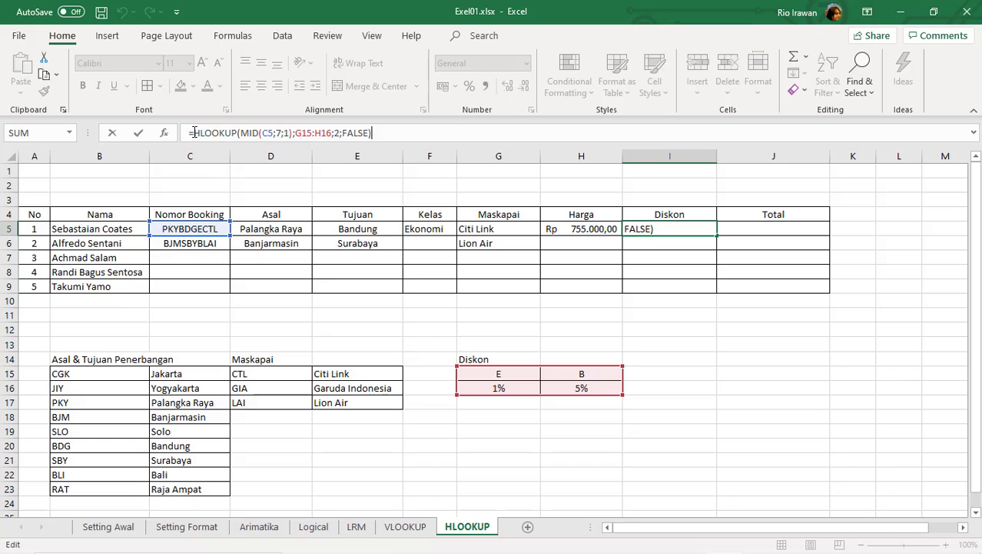
pyautogui.click(193, 132)
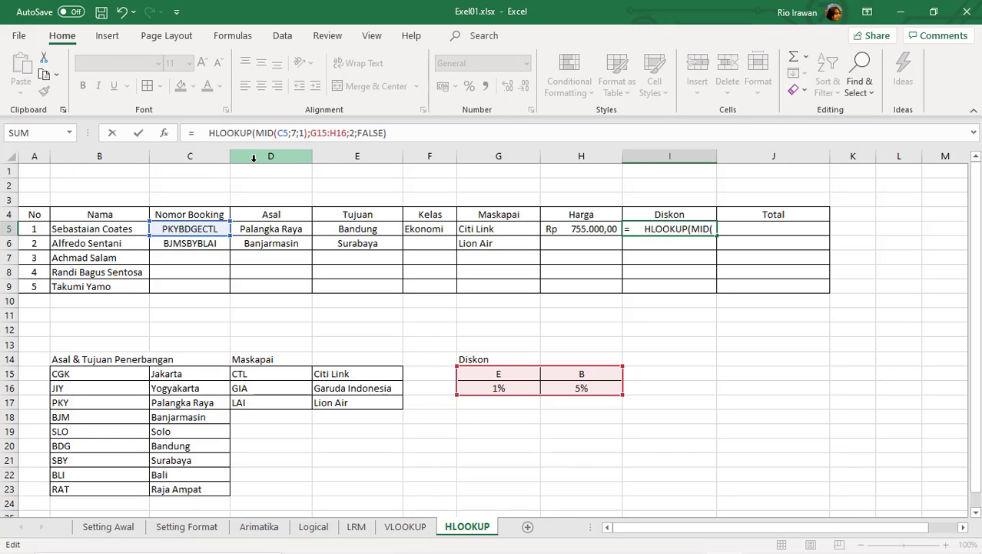
pyautogui.press('BackSpace')
pyautogui.press('BackSpace')
pyautogui.press('BackSpace')
pyautogui.press('BackSpace')
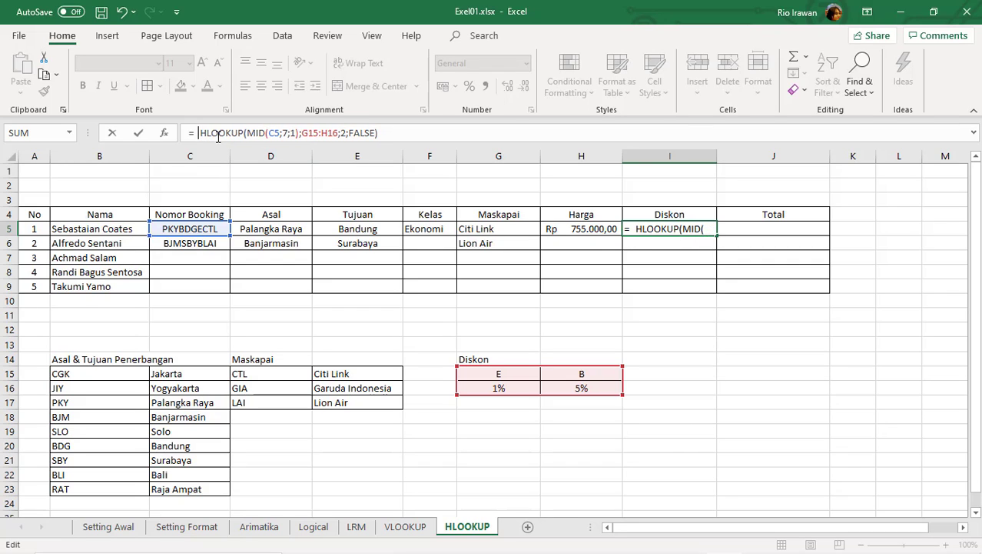
pyautogui.press('BackSpace')
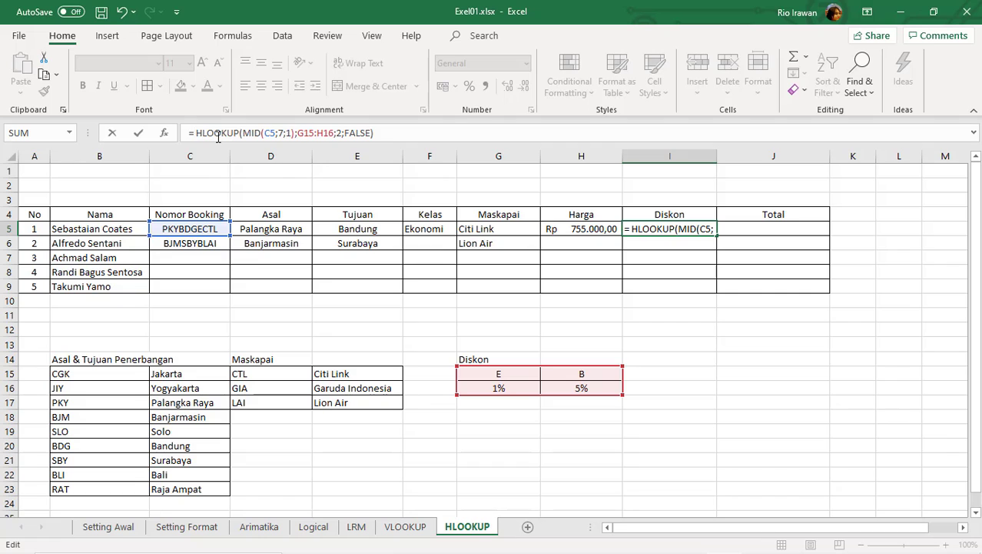
pyautogui.write('h5')
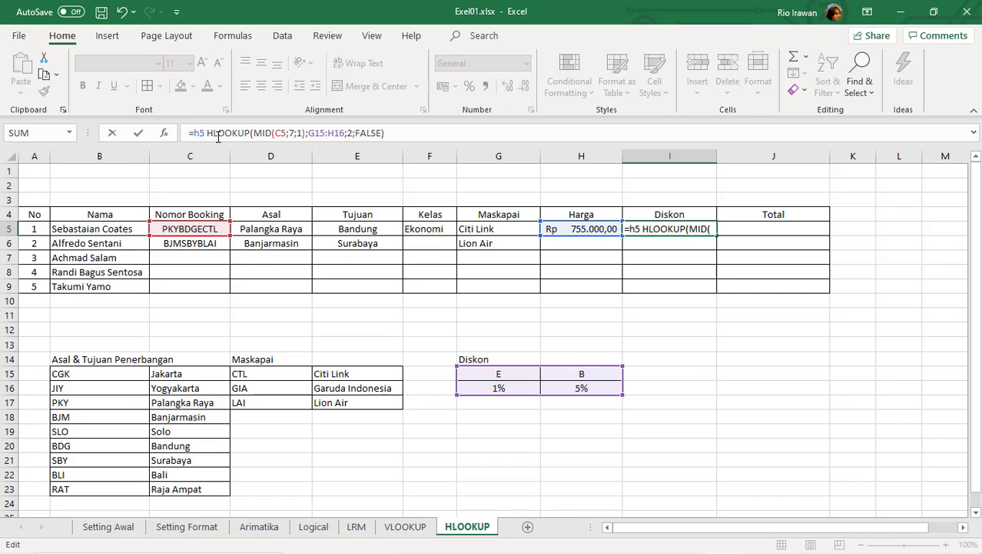
pyautogui.write('*')
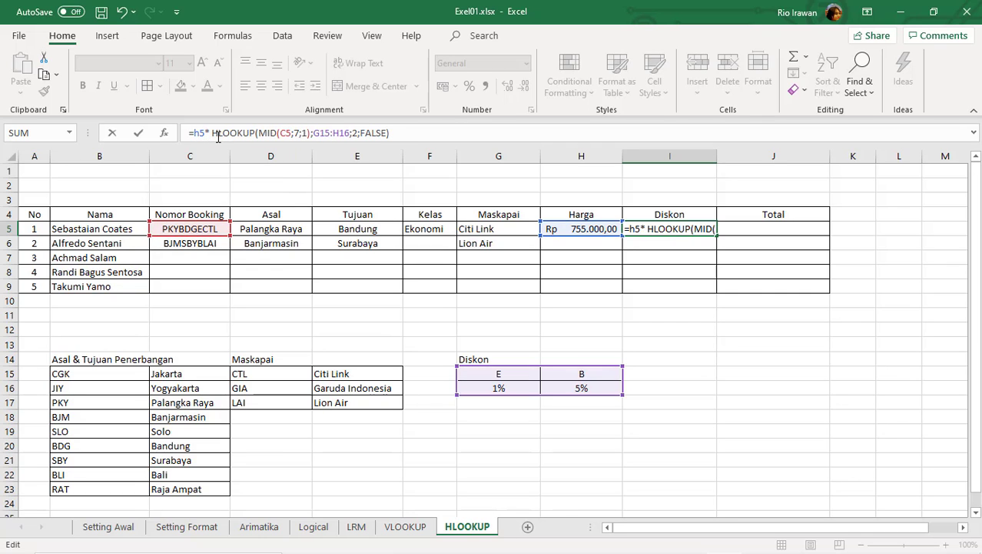
pyautogui.press('BackSpace')
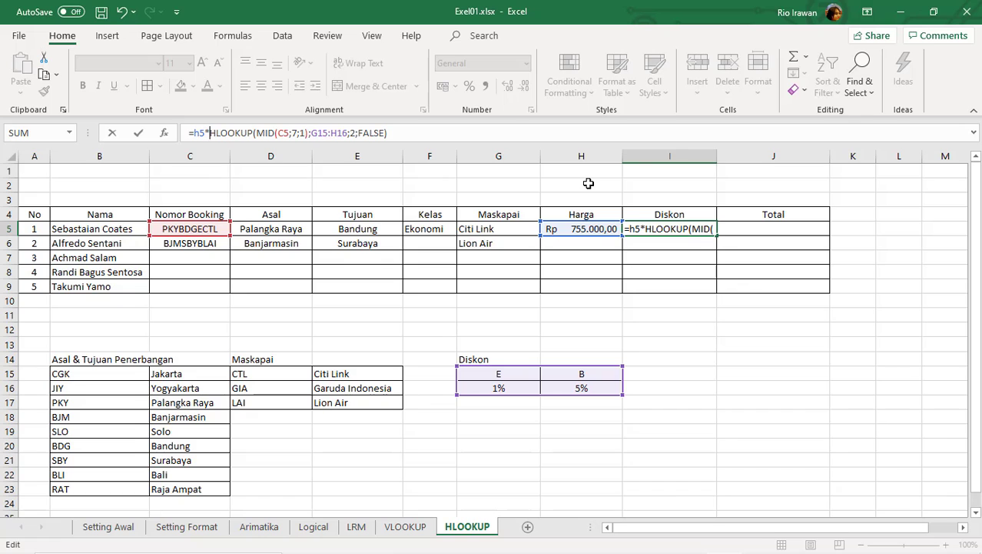
pyautogui.press('Return')
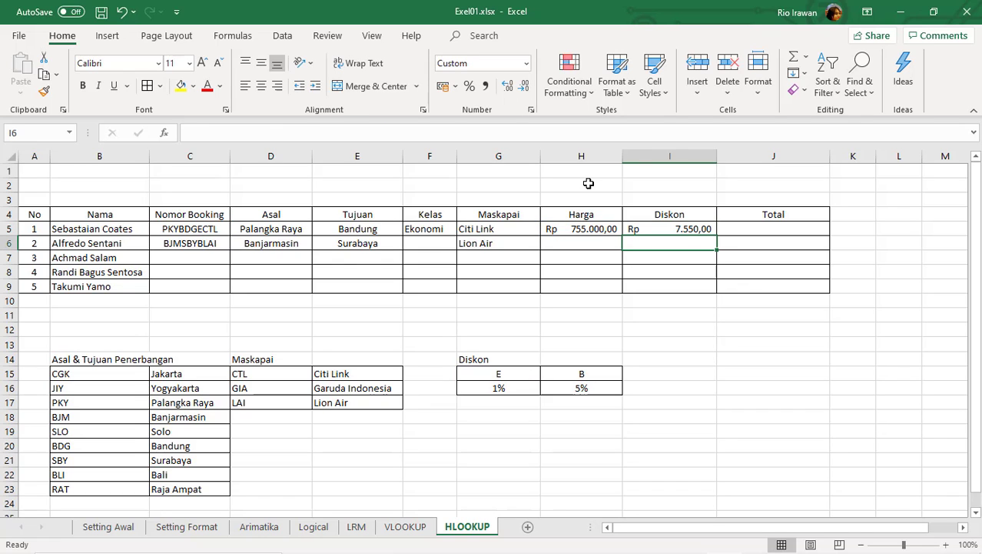
pyautogui.click(698, 230)
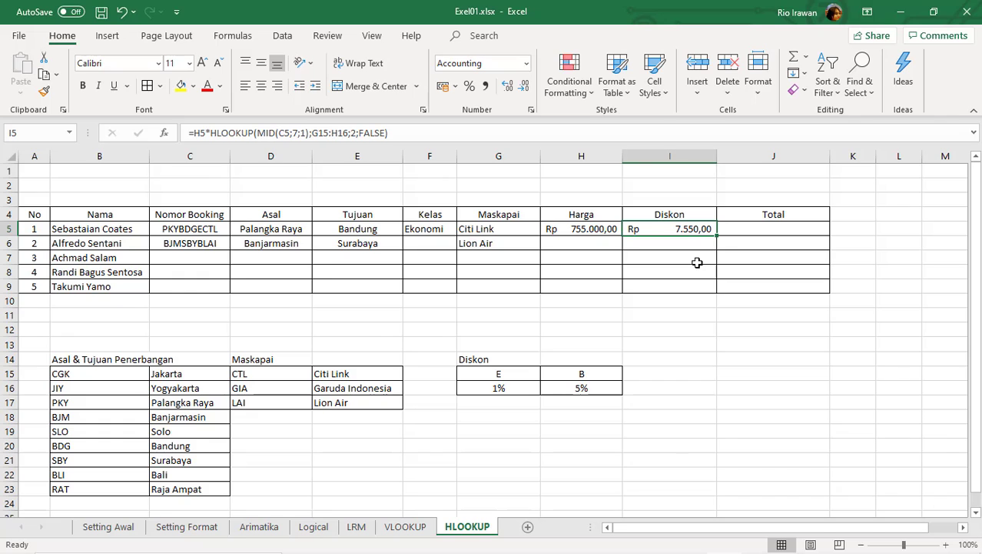
pyautogui.click(698, 347)
pyautogui.click(702, 377)
pyautogui.click(763, 373)
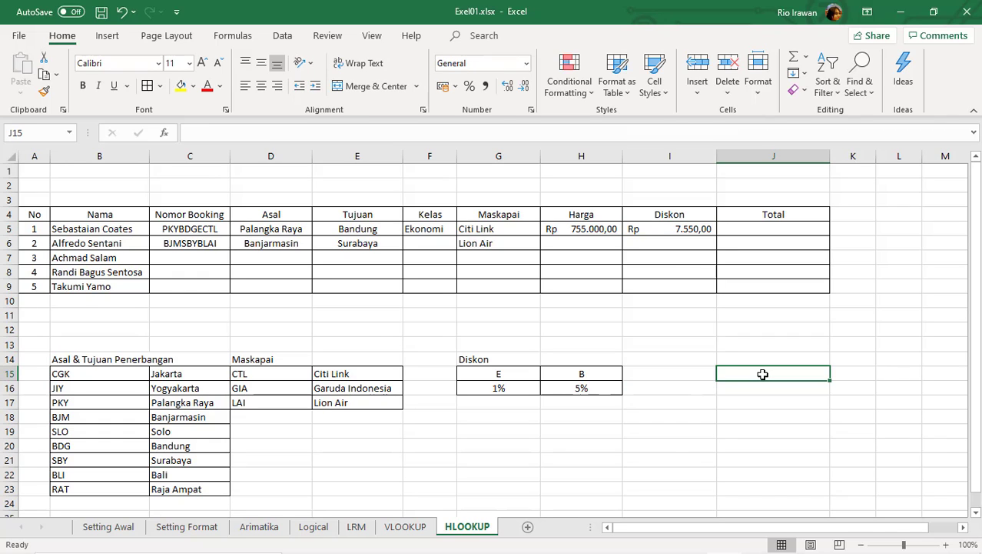
pyautogui.write('=')
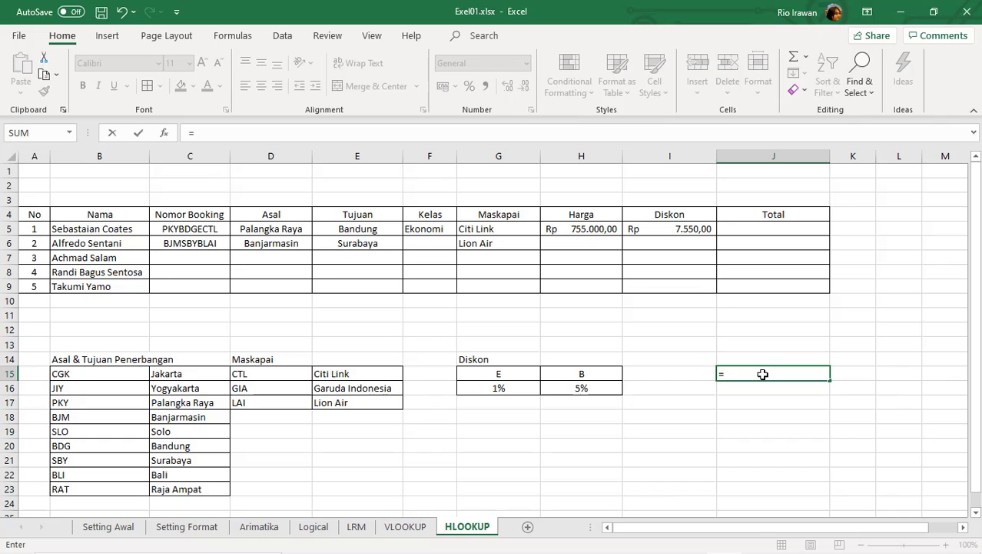
pyautogui.click(590, 230)
pyautogui.write('*')
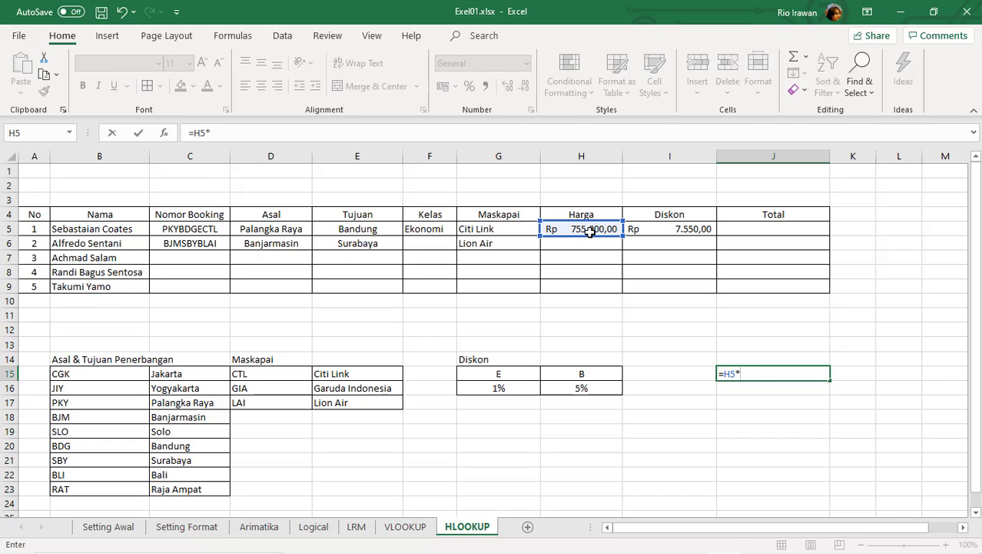
pyautogui.write('1%')
pyautogui.press('Return')
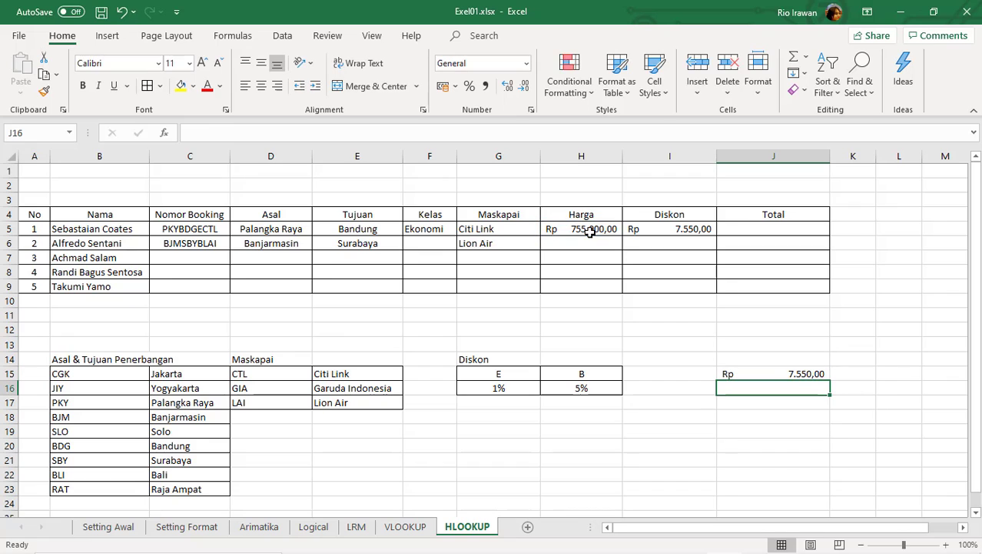
pyautogui.click(792, 373)
pyautogui.click(673, 229)
pyautogui.click(775, 375)
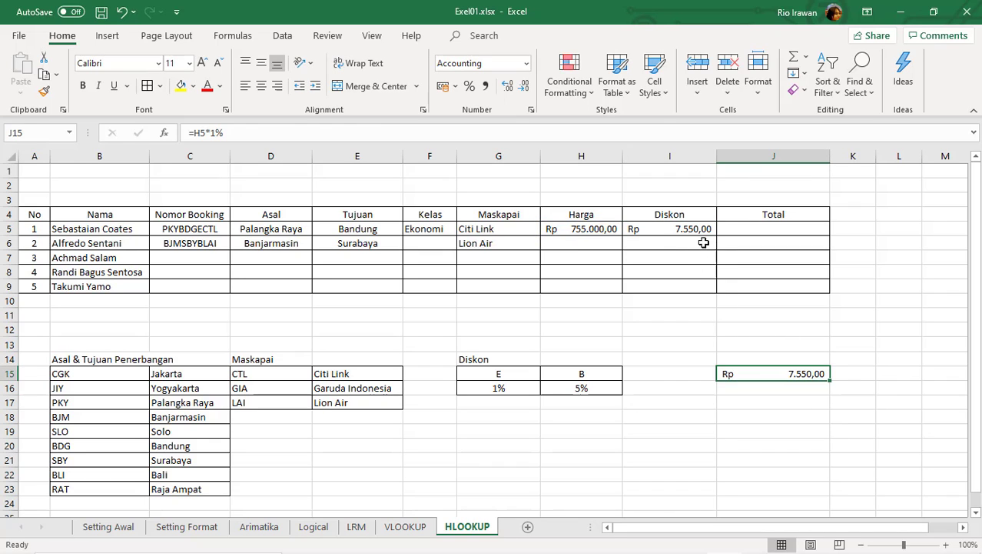
pyautogui.click(701, 231)
pyautogui.click(765, 374)
pyautogui.press('Delete')
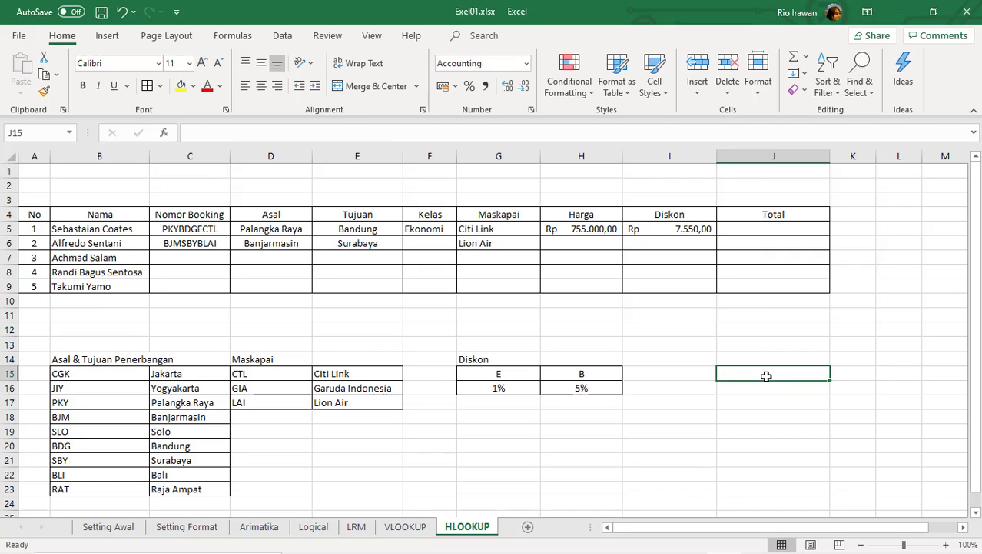
pyautogui.click(760, 227)
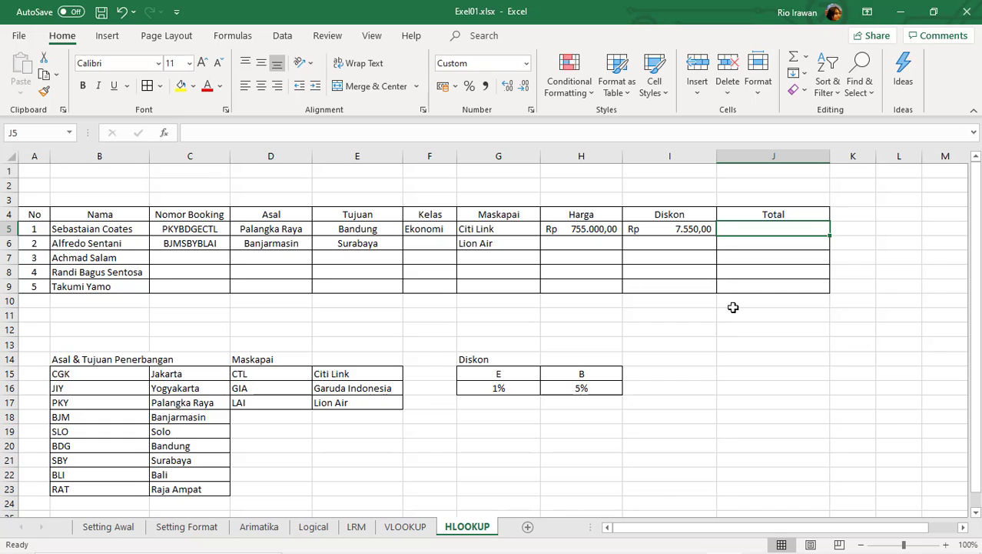
# - Enter =H5-I5 in J5 so the first booking's Total shows Rp 747.450,00
pyautogui.write('=')
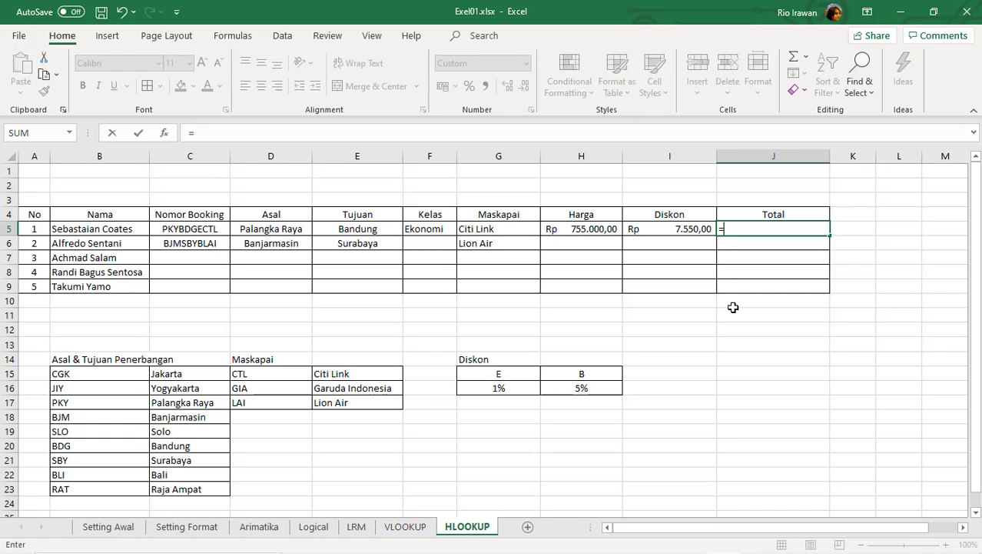
pyautogui.click(588, 229)
pyautogui.write('-')
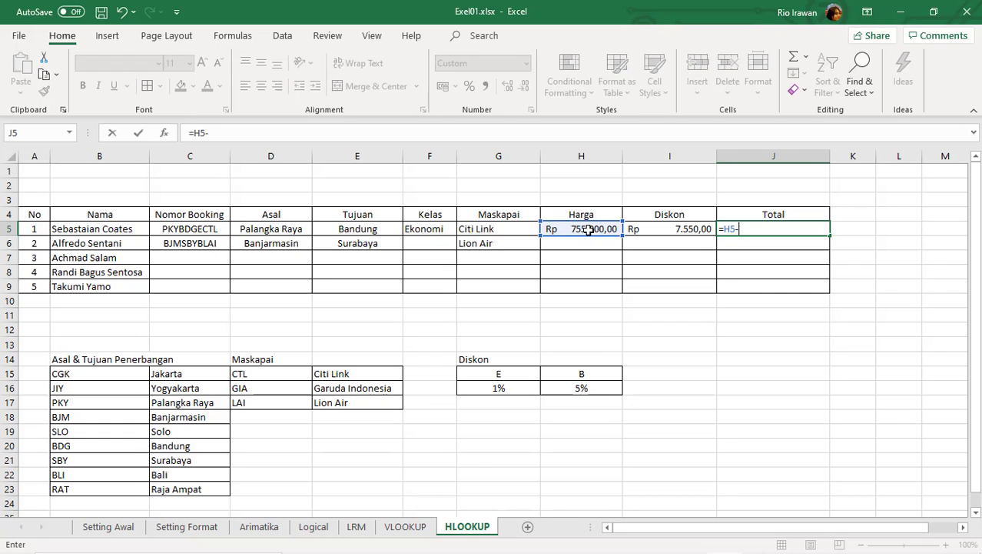
pyautogui.click(676, 232)
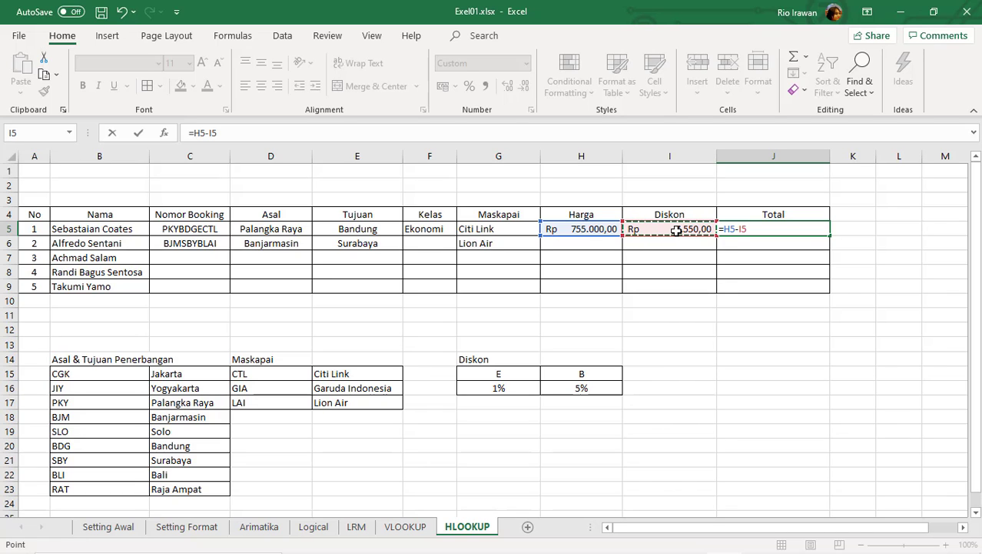
pyautogui.press('Return')
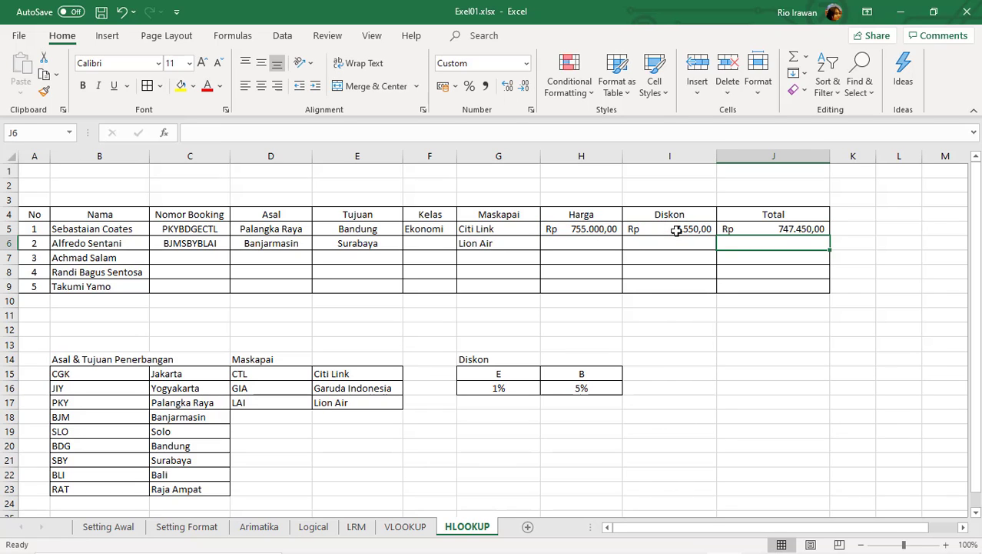
pyautogui.click(771, 232)
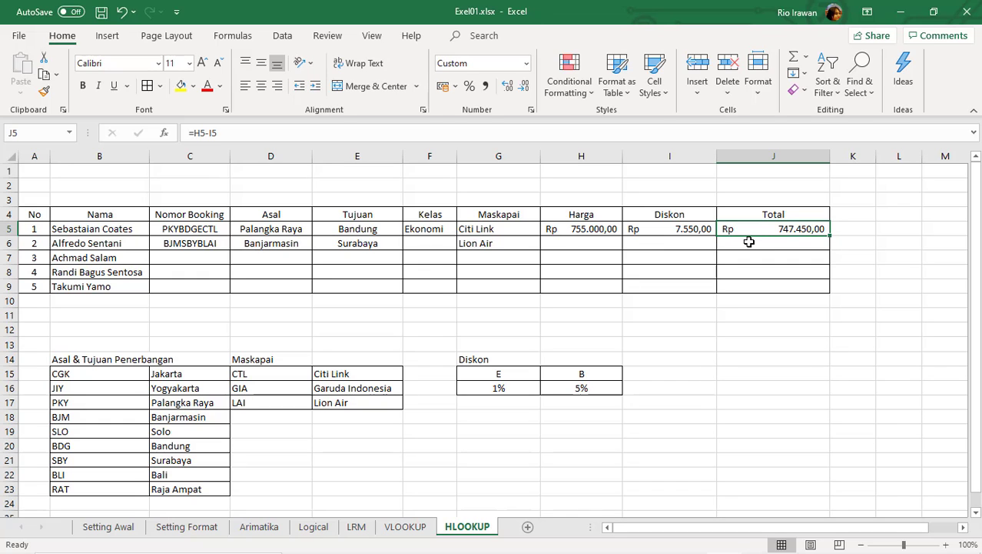
pyautogui.click(781, 358)
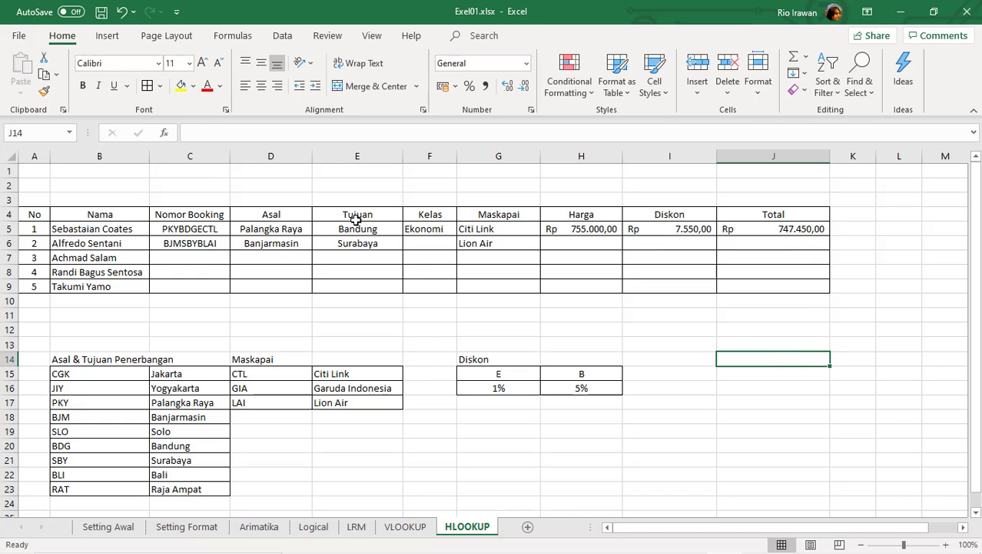
pyautogui.click(658, 359)
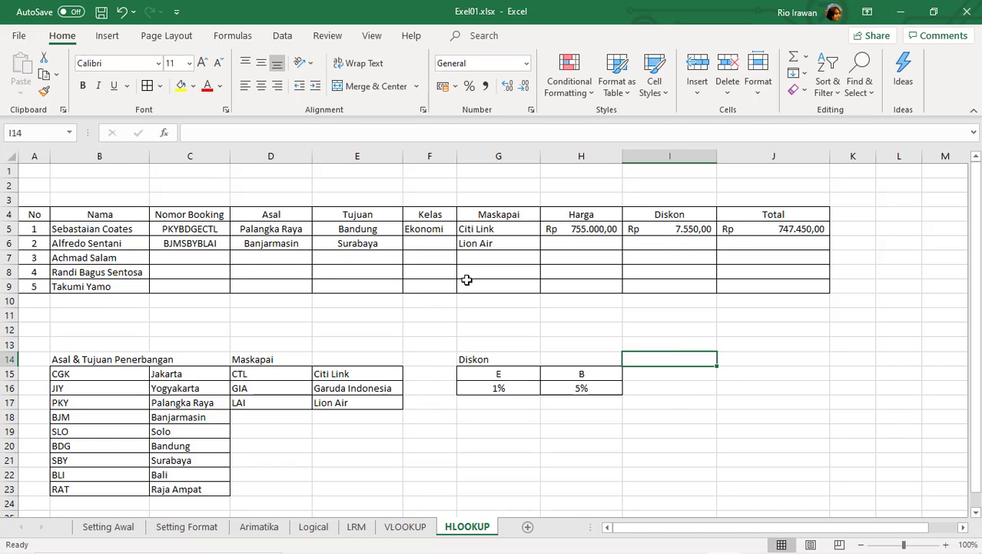
pyautogui.click(658, 387)
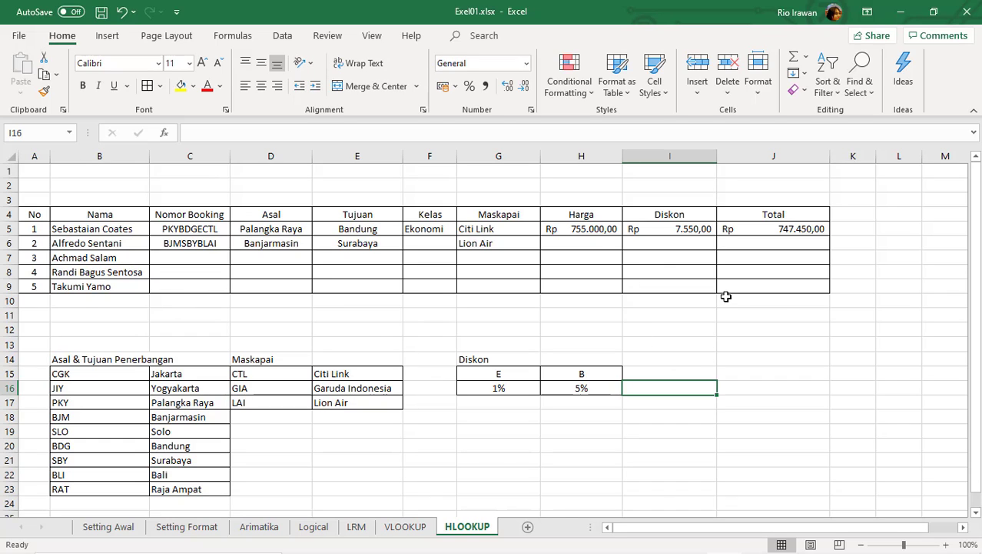
pyautogui.click(784, 284)
pyautogui.click(757, 246)
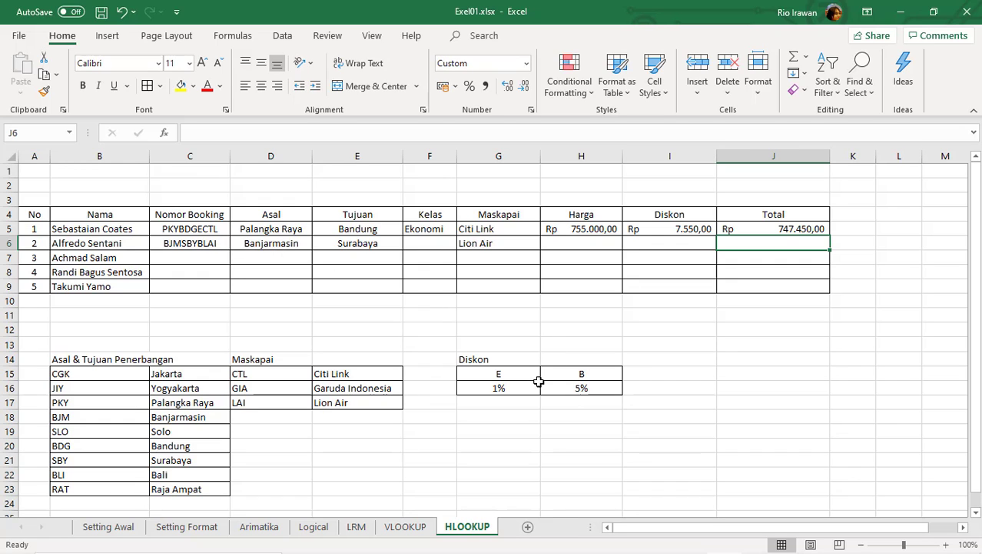
# - Narrow the Maskapai, Harga and Diskon columns (G, H, I) to tighten the booking table
pyautogui.moveTo(540, 157); pyautogui.dragTo(534, 159)
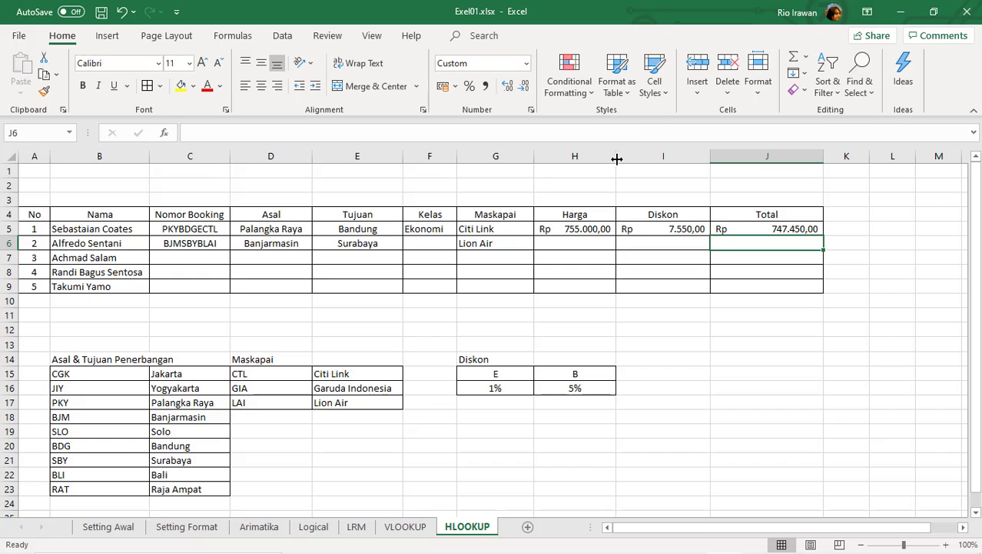
pyautogui.moveTo(617, 159); pyautogui.dragTo(611, 157)
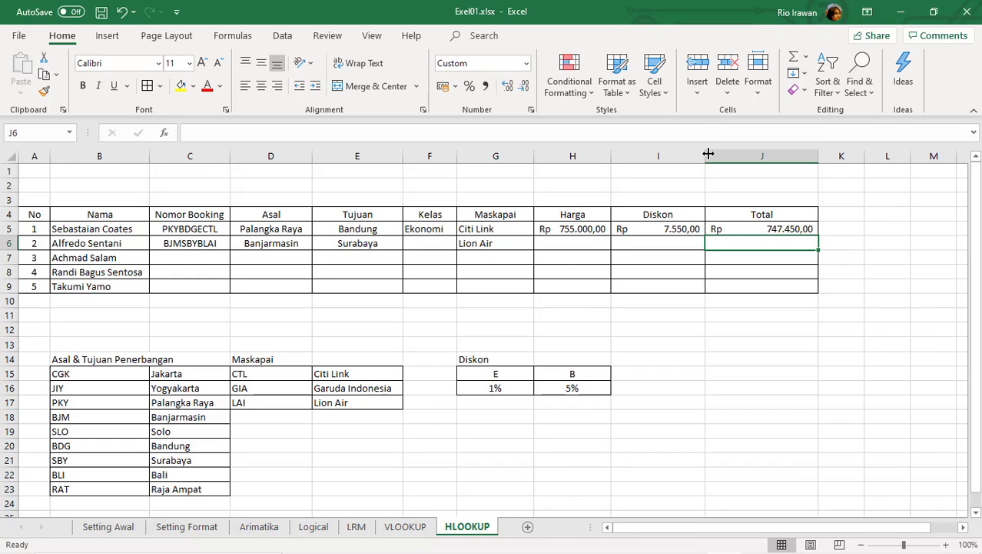
pyautogui.moveTo(708, 154); pyautogui.dragTo(695, 154)
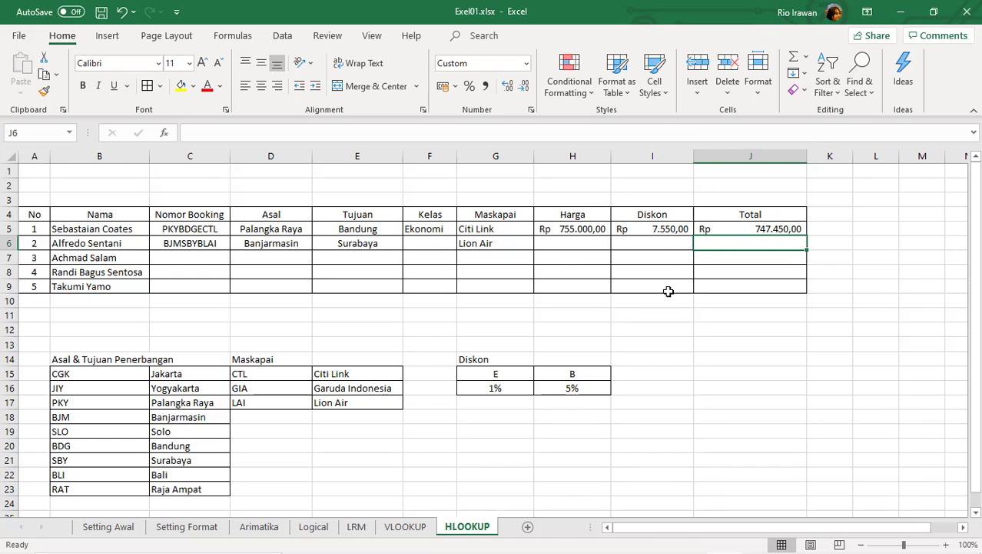
pyautogui.click(632, 368)
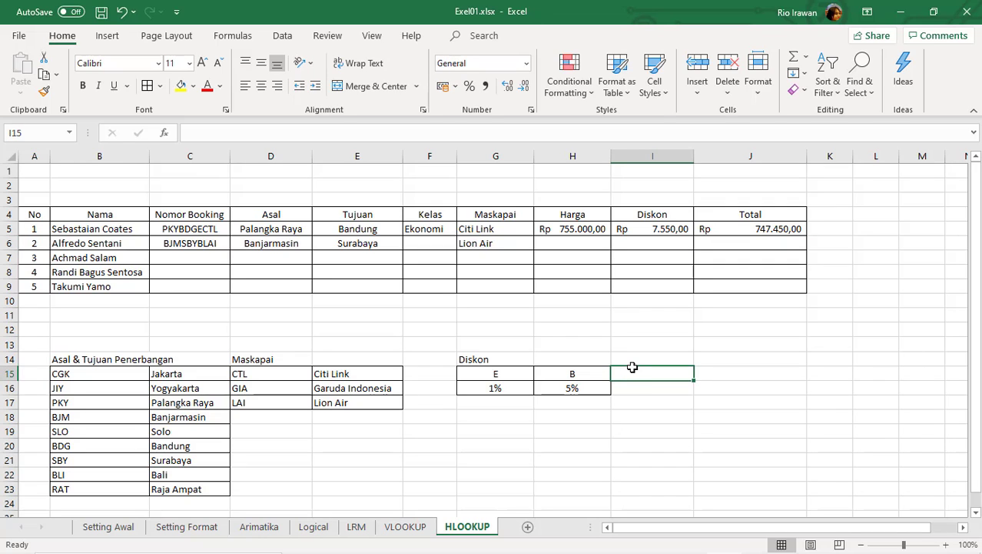
# - Add an SB column to the Diskon table with header SB in I15 and 8% in I16
pyautogui.click(501, 372)
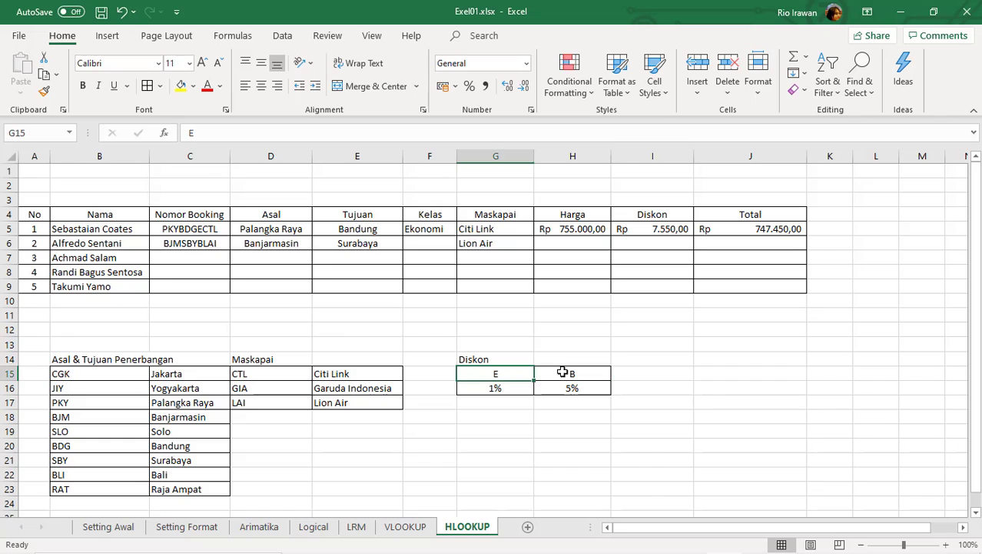
pyautogui.moveTo(563, 372); pyautogui.dragTo(636, 368)
pyautogui.click(636, 369)
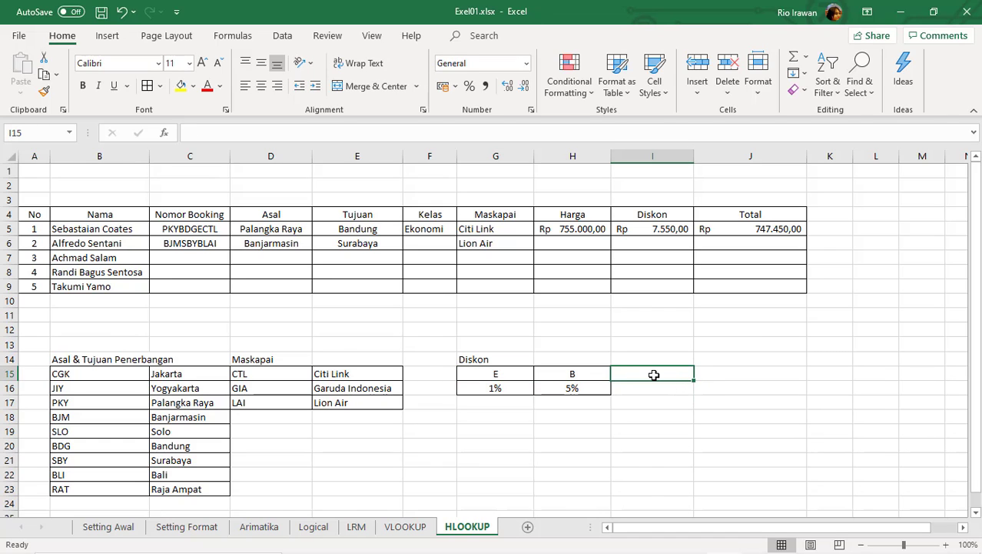
pyautogui.write('S')
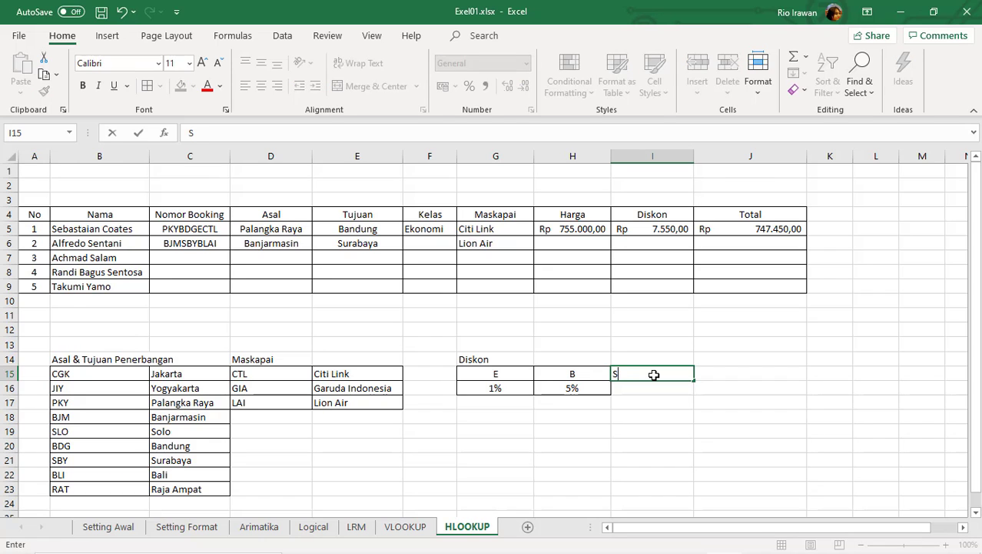
pyautogui.write('B')
pyautogui.press('Return')
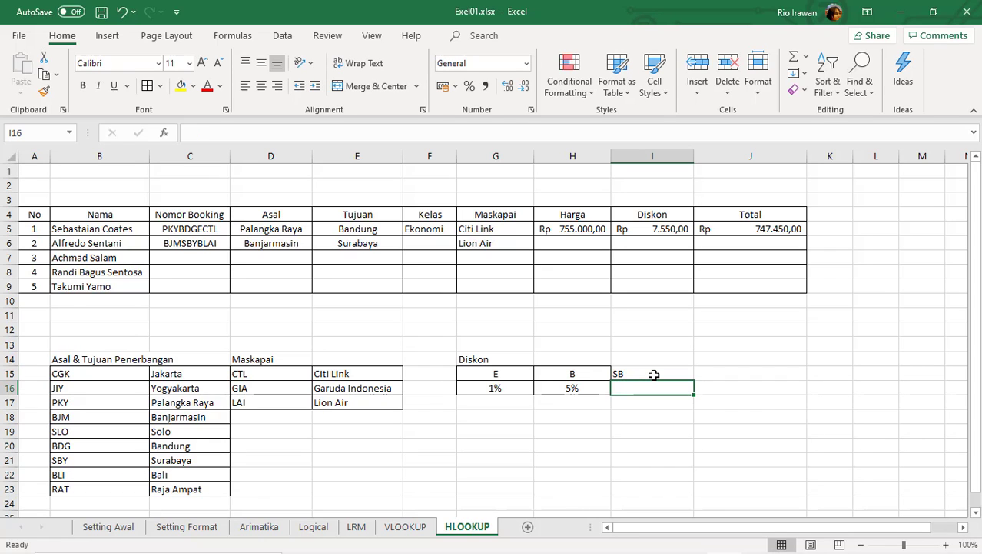
pyautogui.write('8%')
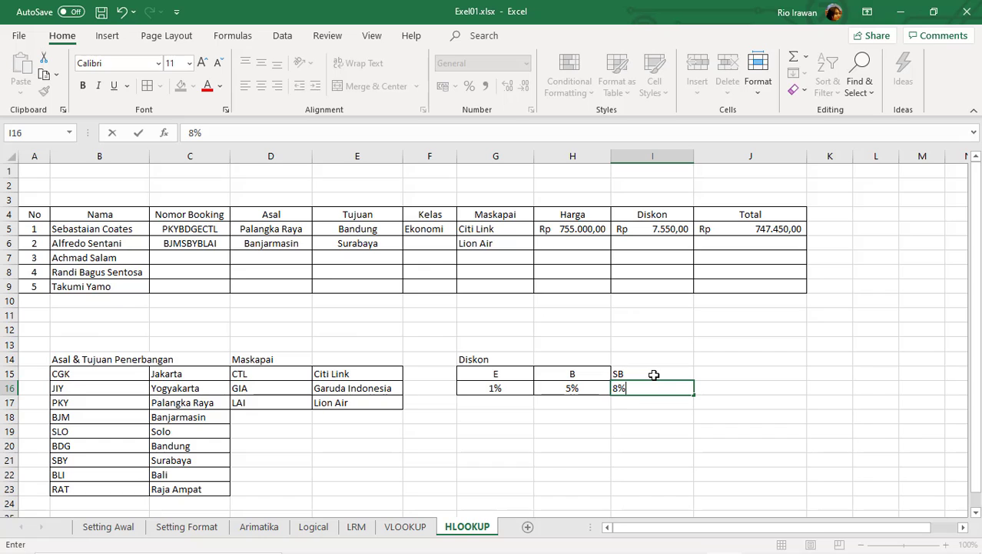
# - Centre all entries of the Diskon table G15:I16
pyautogui.moveTo(512, 377); pyautogui.dragTo(653, 388)
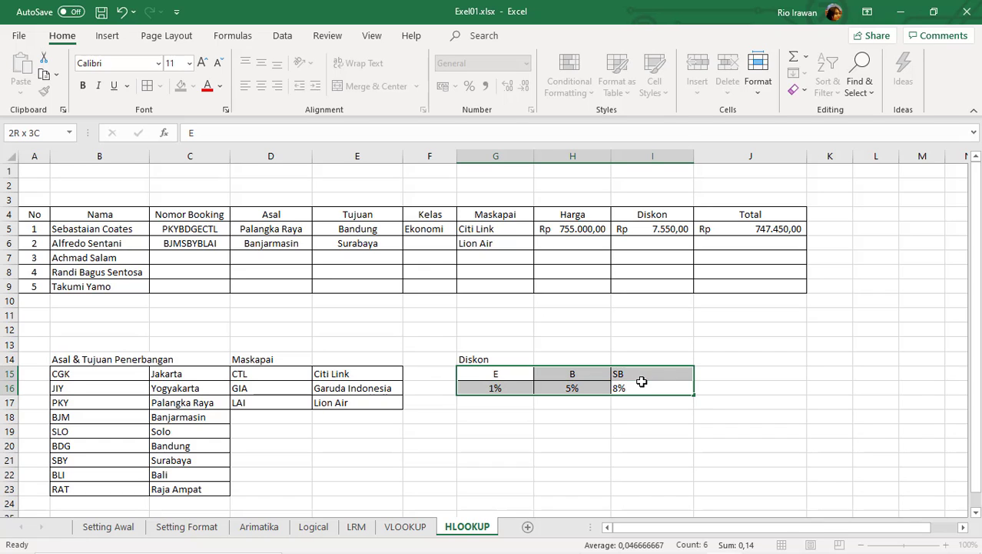
pyautogui.click(260, 85)
pyautogui.click(260, 84)
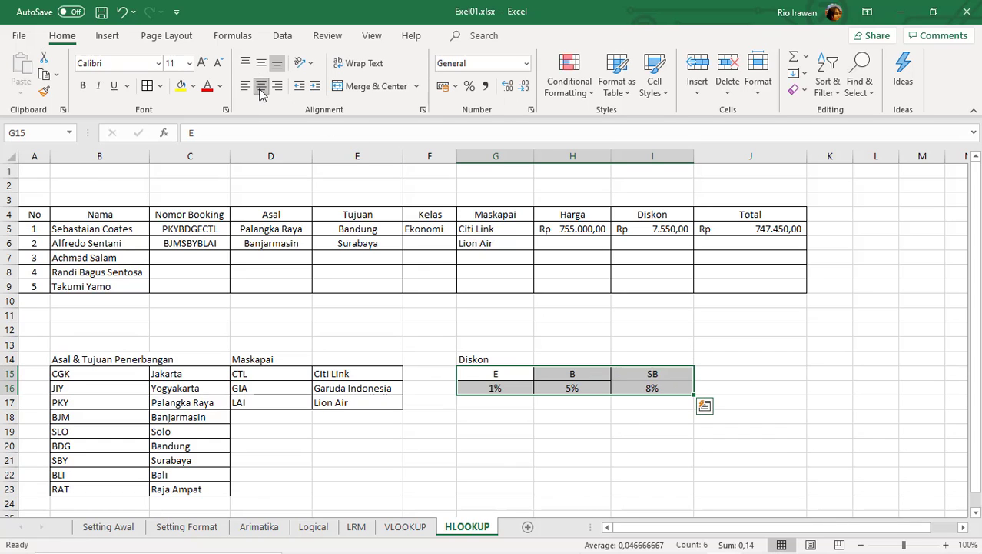
pyautogui.click(679, 228)
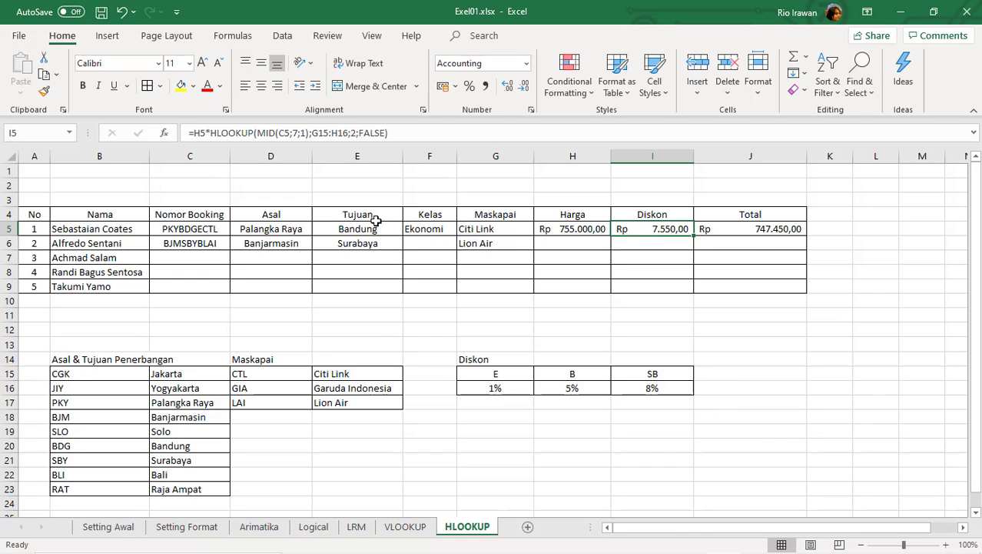
# - Change the I5 Diskon formula's lookup range from G15:H16 to the locked $G$15:$I$16
pyautogui.click(659, 256)
pyautogui.click(655, 229)
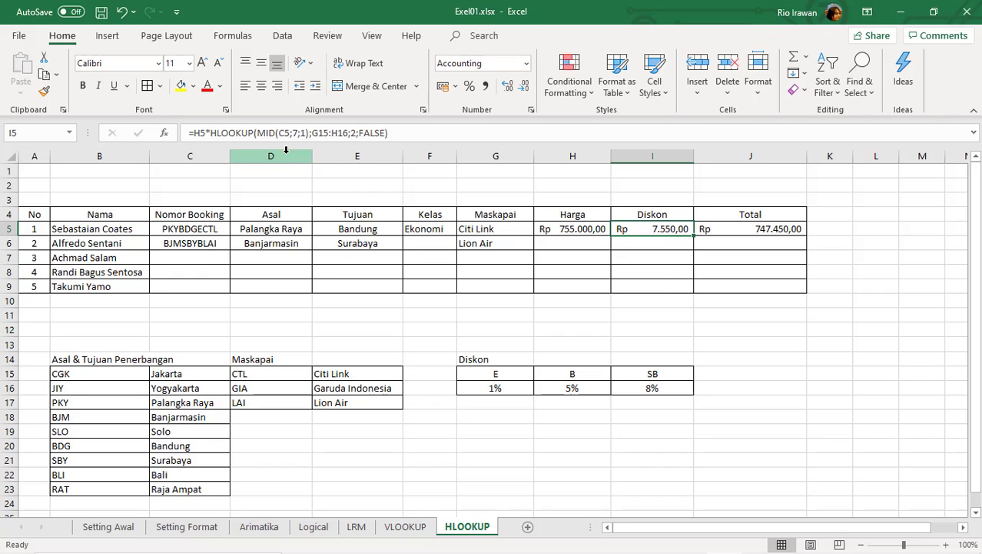
pyautogui.click(316, 133)
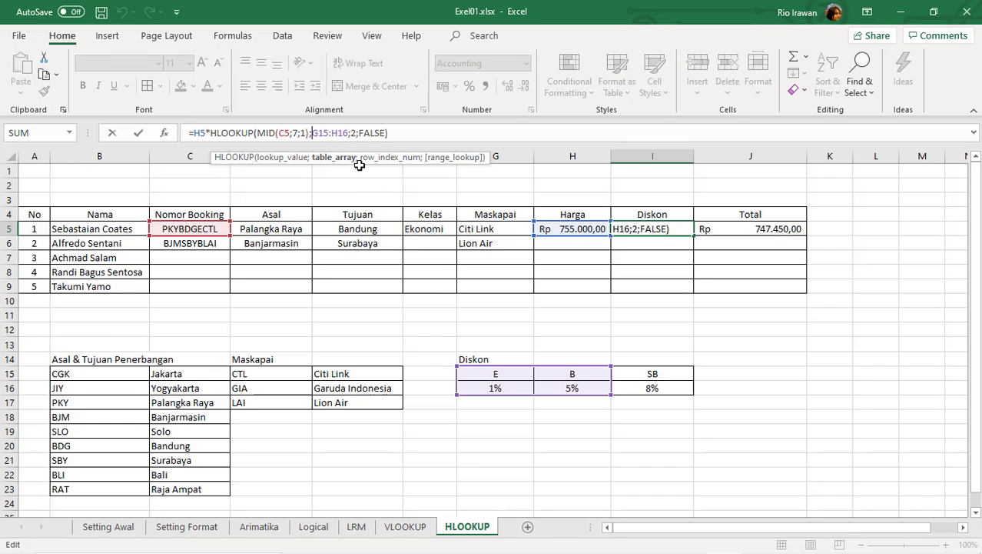
pyautogui.write('$')
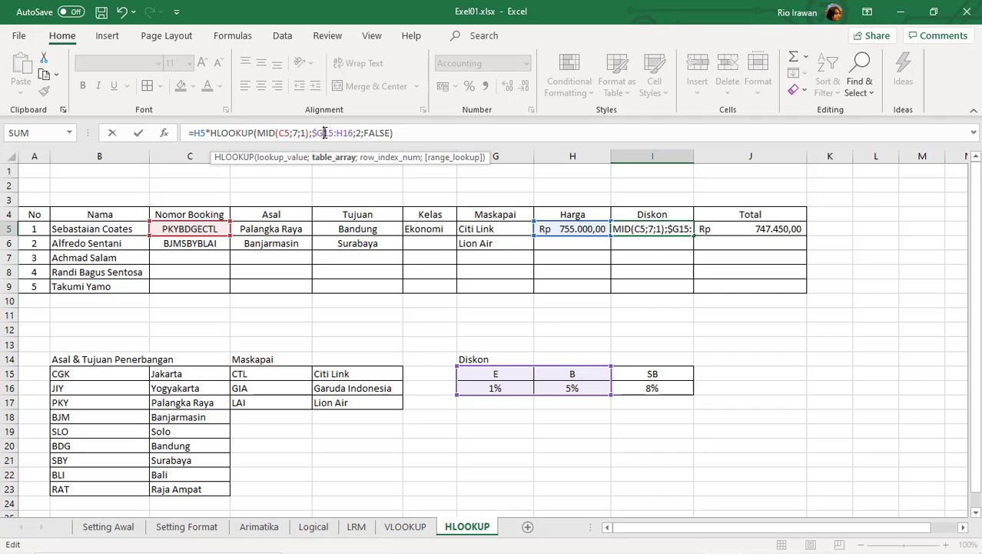
pyautogui.click(325, 132)
pyautogui.write('$')
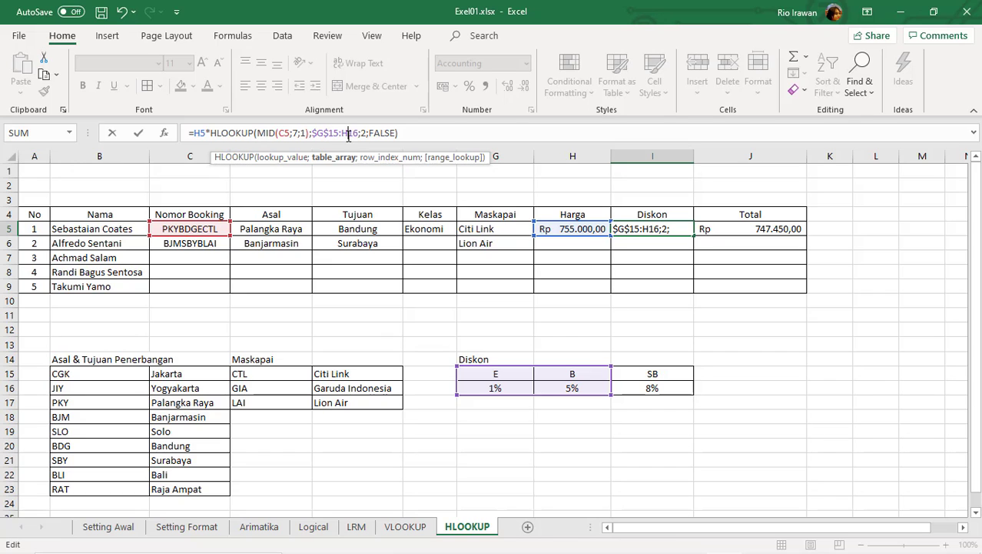
pyautogui.click(348, 133)
pyautogui.press('BackSpace')
pyautogui.write('I')
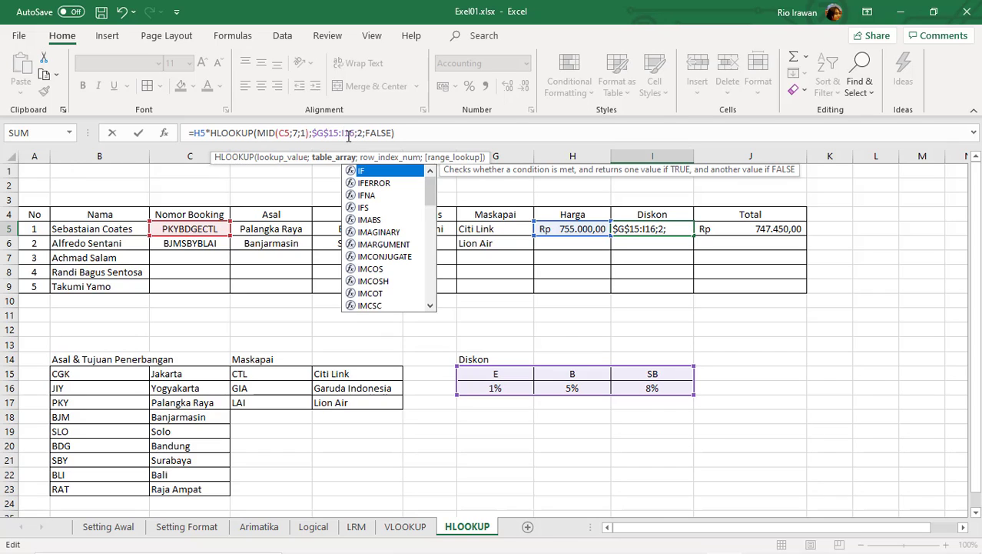
pyautogui.click(340, 133)
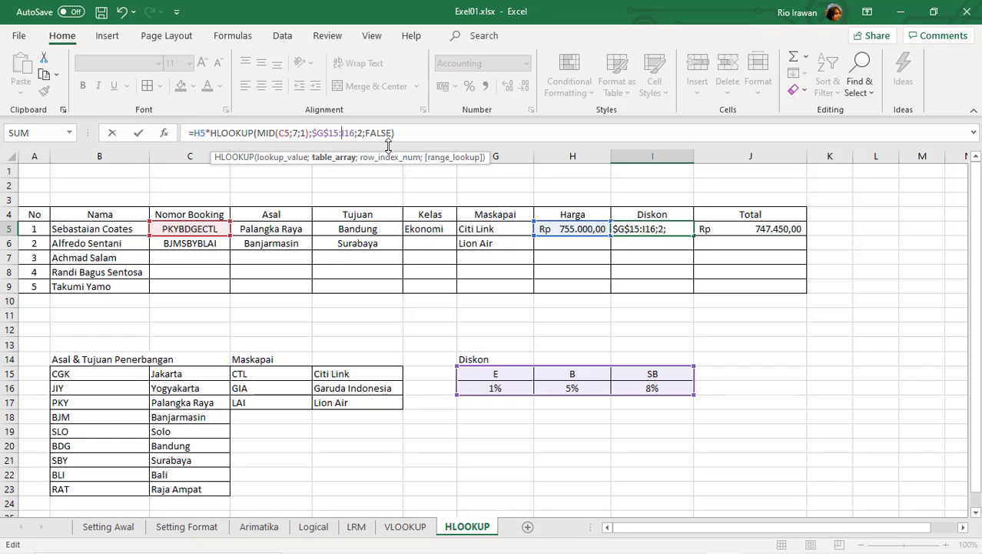
pyautogui.write('$G')
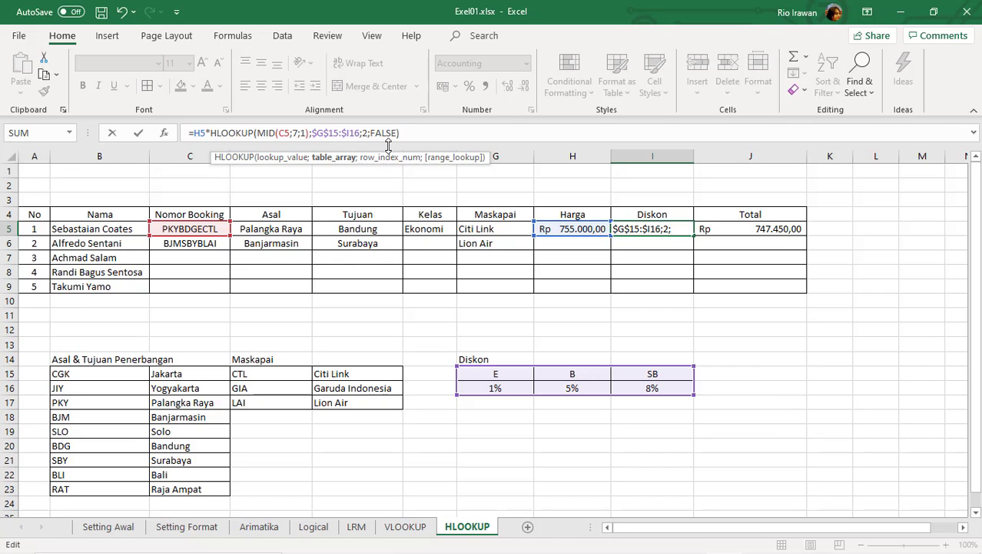
pyautogui.write('$')
pyautogui.press('Return')
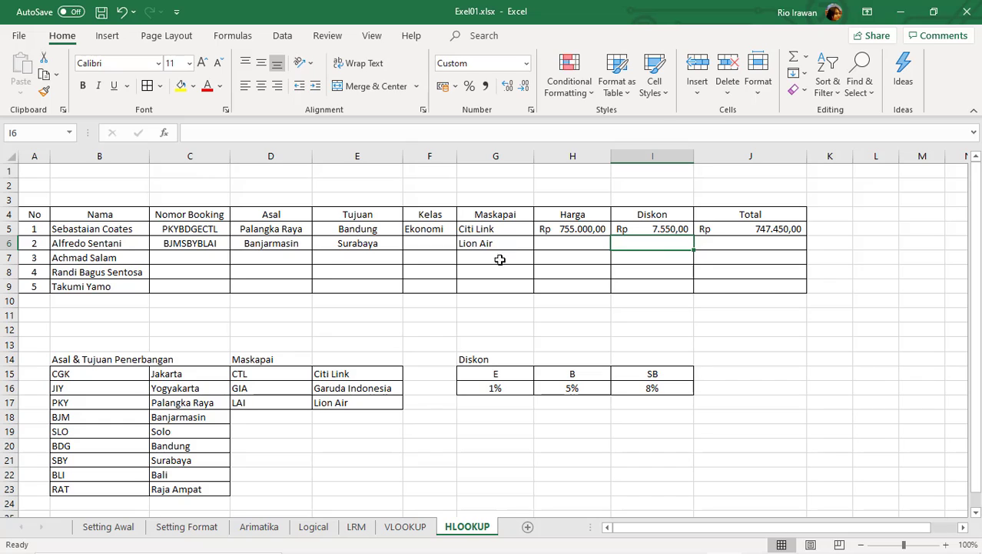
# - Change the I15 discount header from SB to P, keeping its 8% value
pyautogui.click(668, 372)
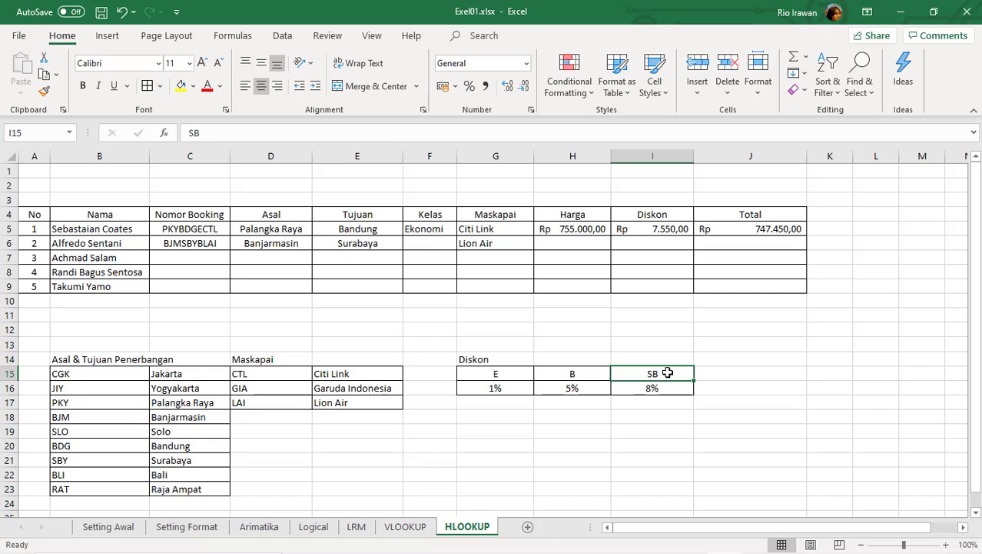
pyautogui.write('P')
pyautogui.press('Return')
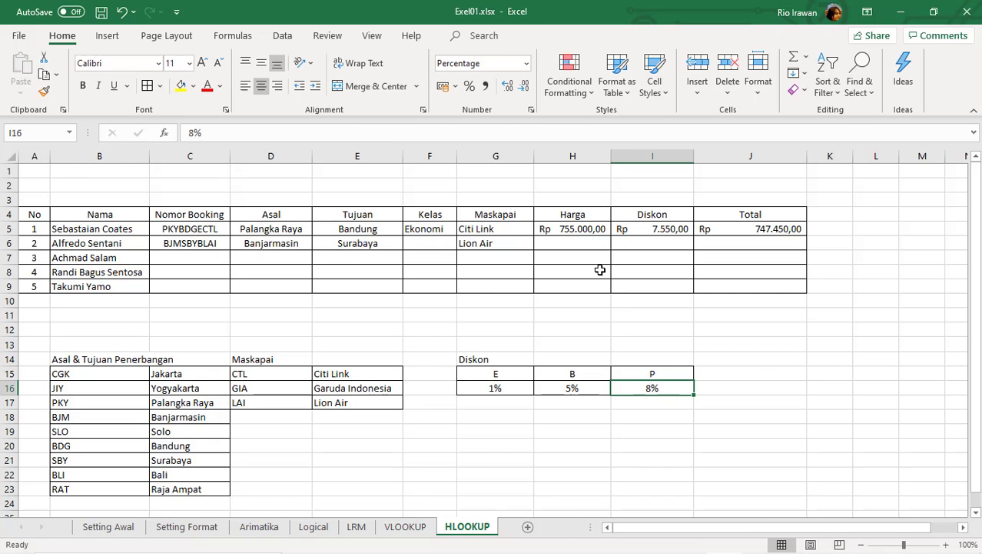
pyautogui.click(191, 244)
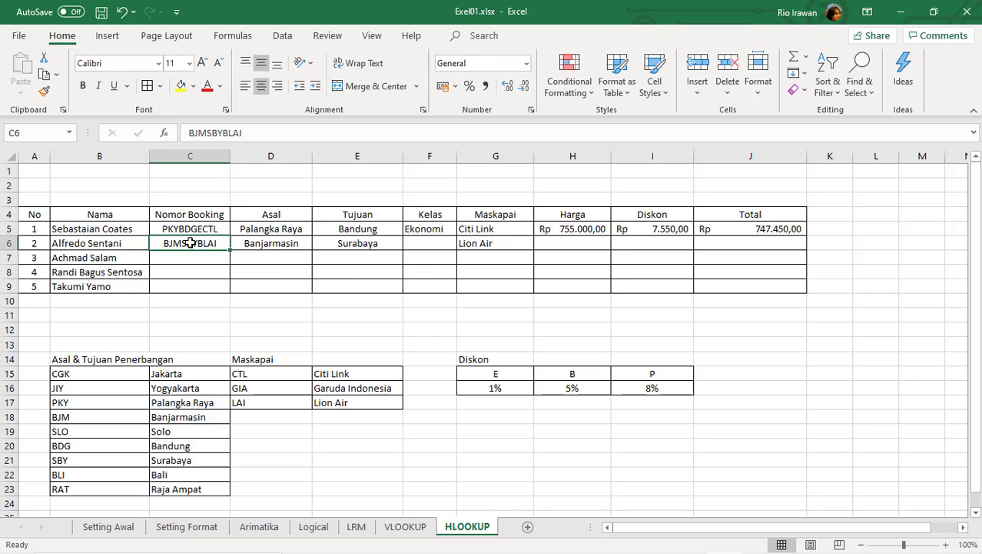
pyautogui.click(183, 257)
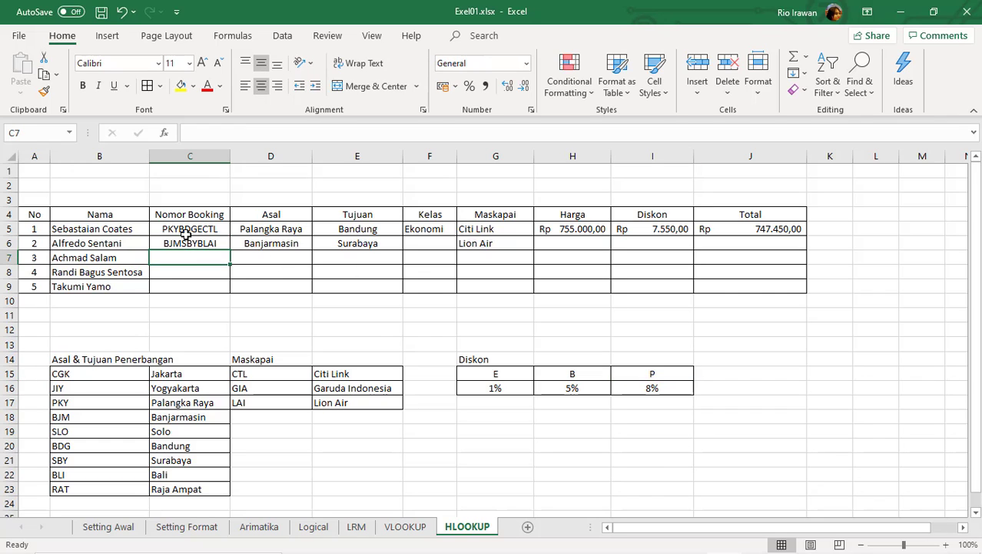
pyautogui.click(176, 231)
pyautogui.click(174, 260)
pyautogui.click(496, 376)
pyautogui.click(571, 377)
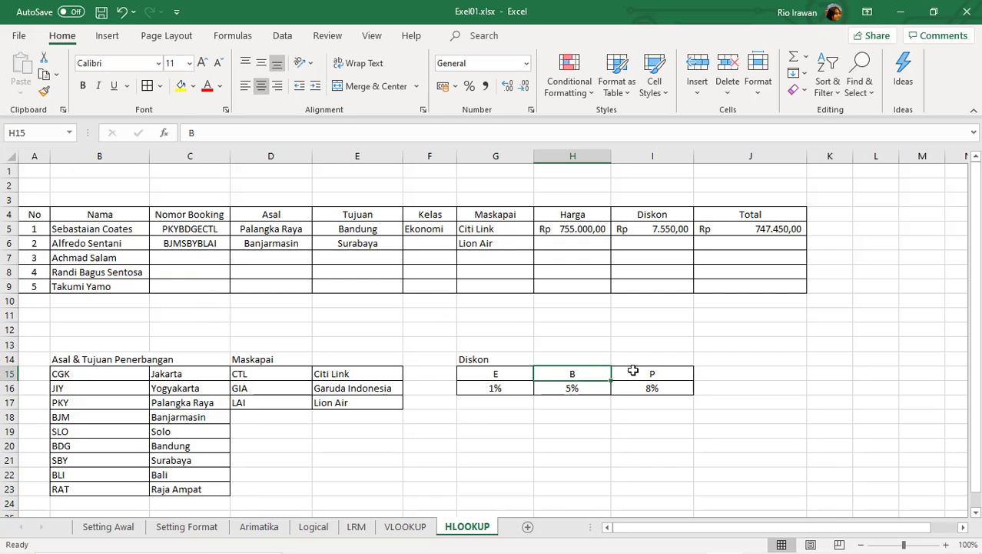
pyautogui.click(654, 373)
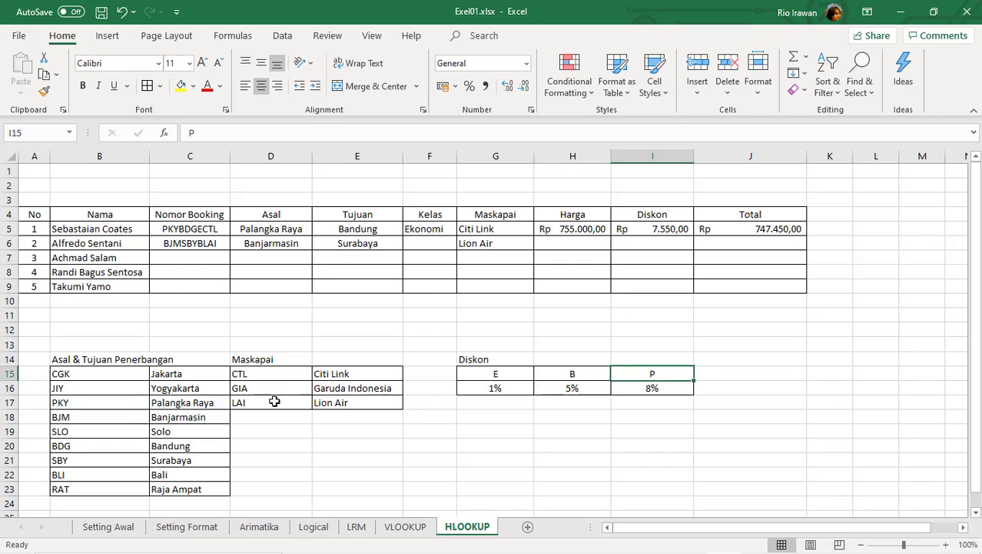
pyautogui.click(289, 361)
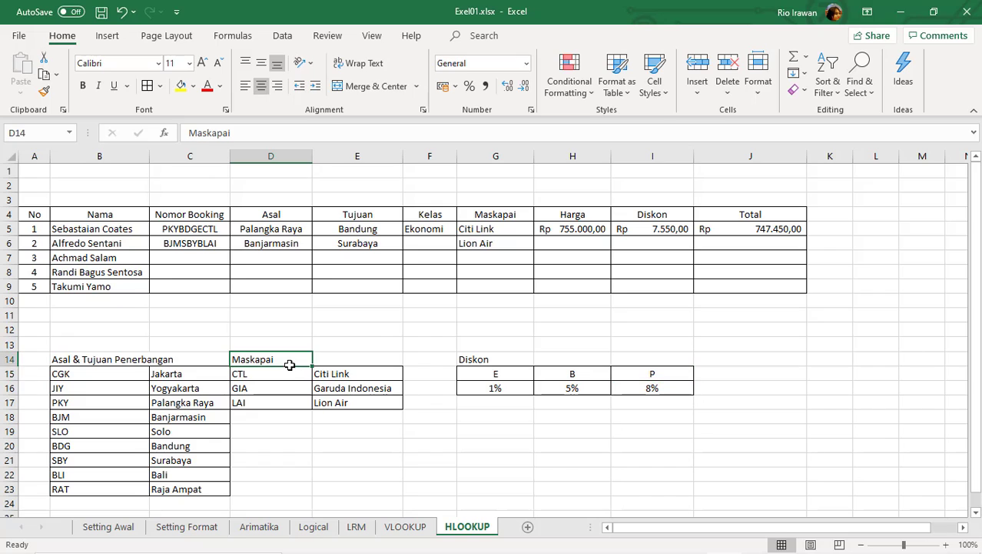
pyautogui.click(278, 376)
pyautogui.click(274, 401)
pyautogui.click(273, 413)
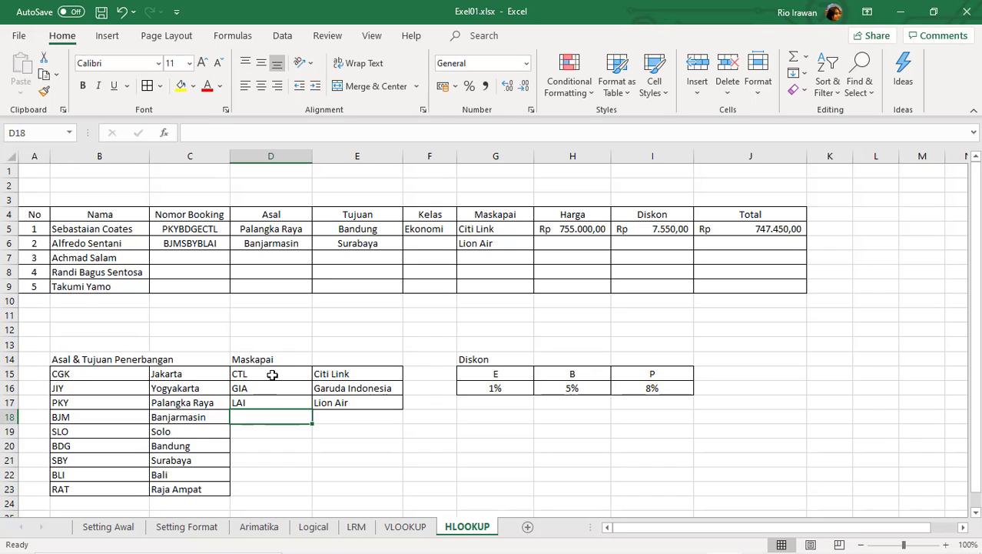
pyautogui.click(272, 374)
pyautogui.click(269, 391)
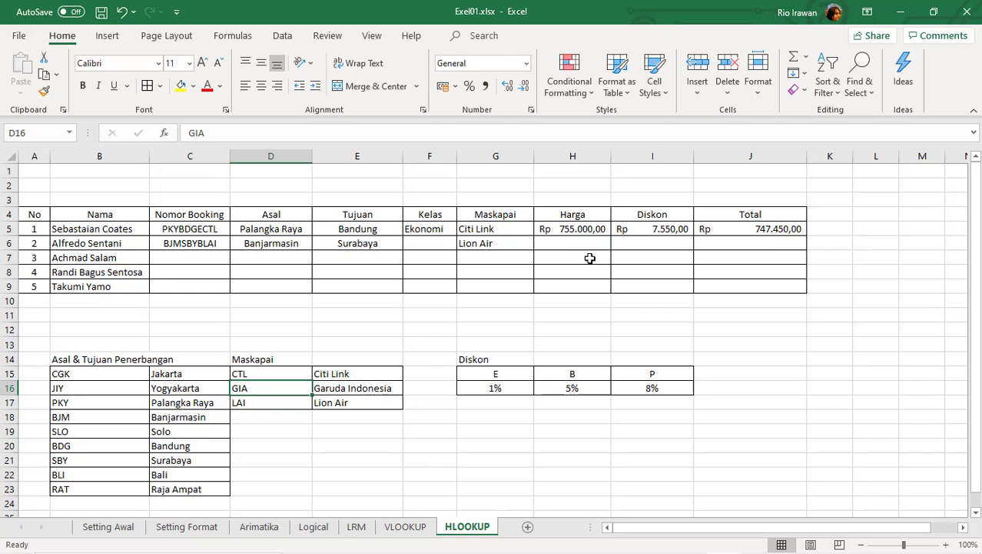
pyautogui.click(194, 259)
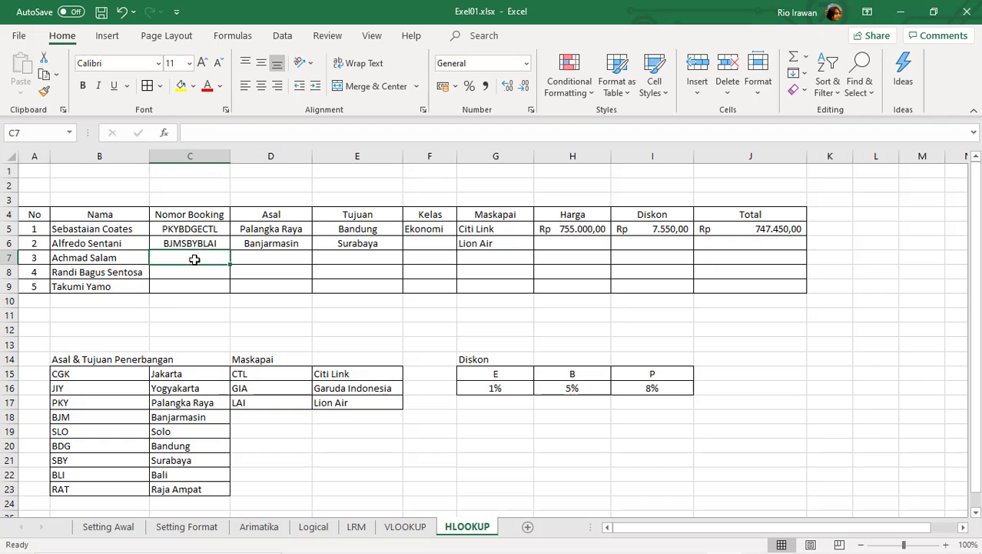
pyautogui.click(587, 245)
pyautogui.click(717, 245)
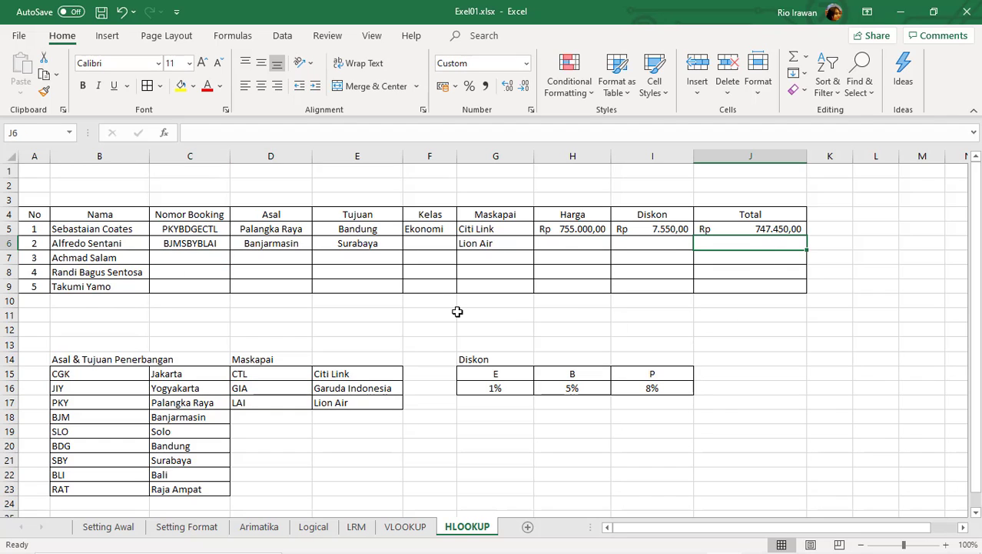
pyautogui.click(430, 227)
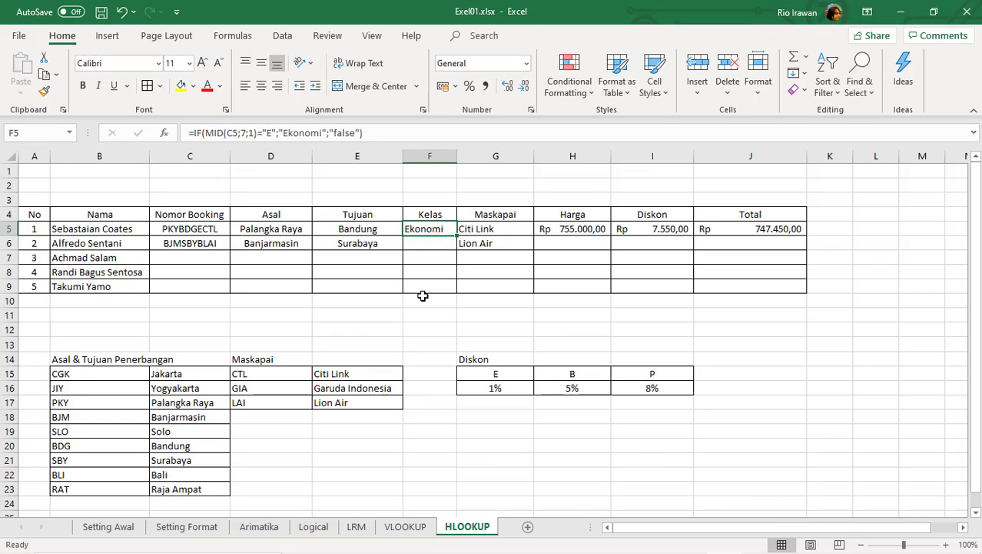
pyautogui.click(501, 406)
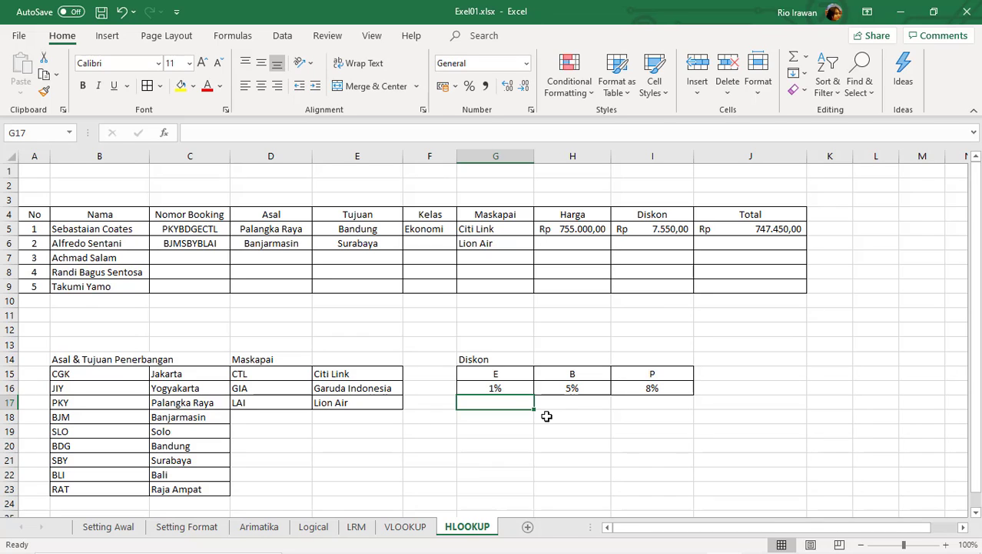
# - Enter the labels Ekonomi, Bisnis and Privat in G17:I17 and select the three label cells
pyautogui.write('Ek')
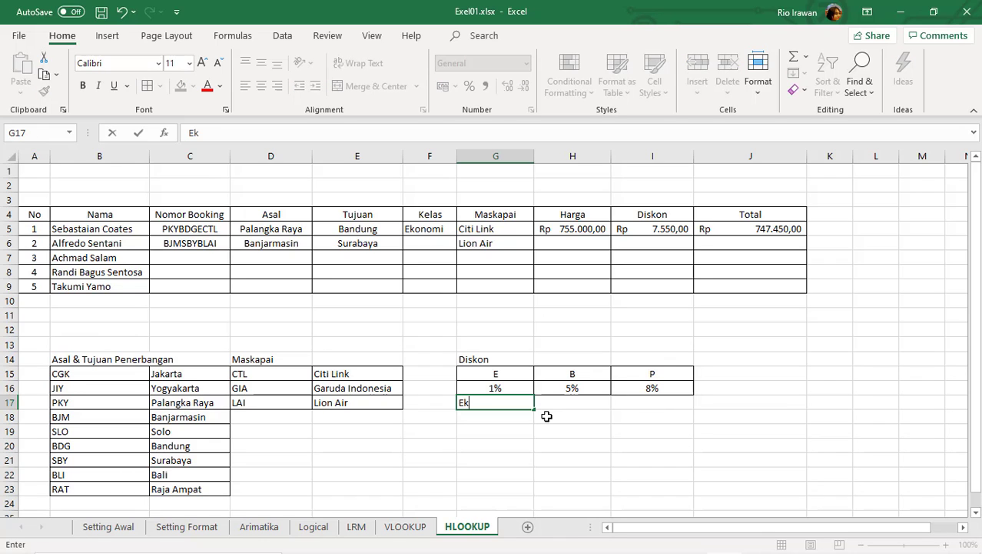
pyautogui.write('onomi')
pyautogui.press('Tab')
pyautogui.write('Bisn')
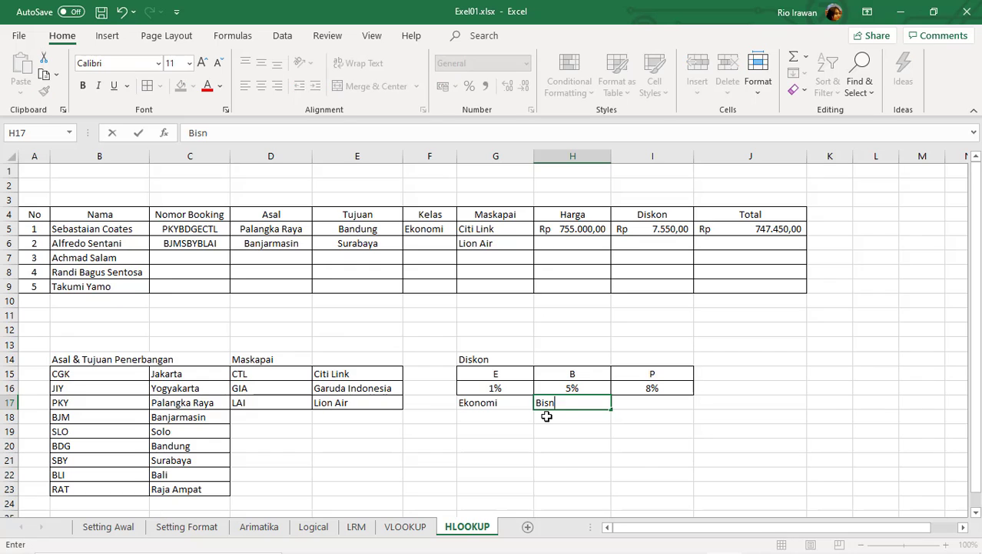
pyautogui.press('Tab')
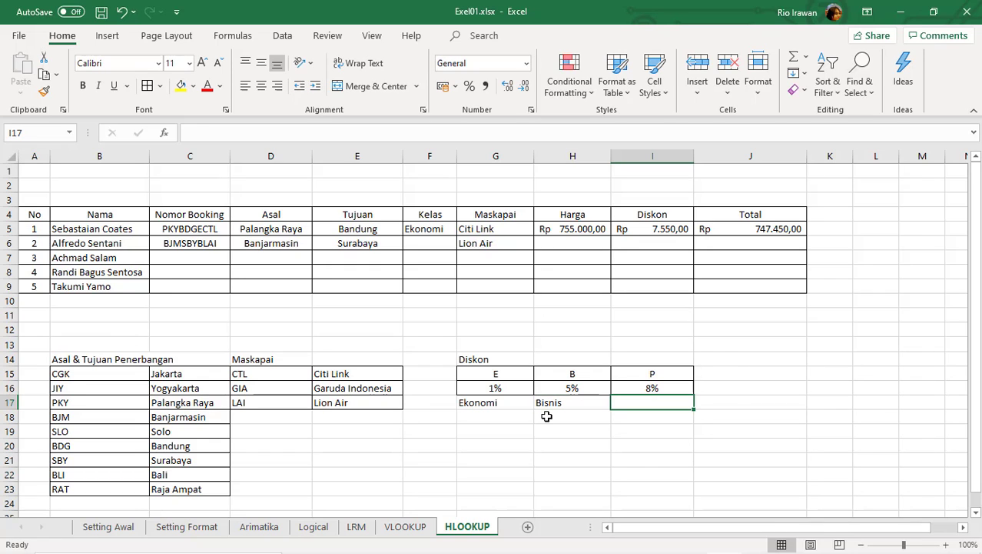
pyautogui.write('Priba')
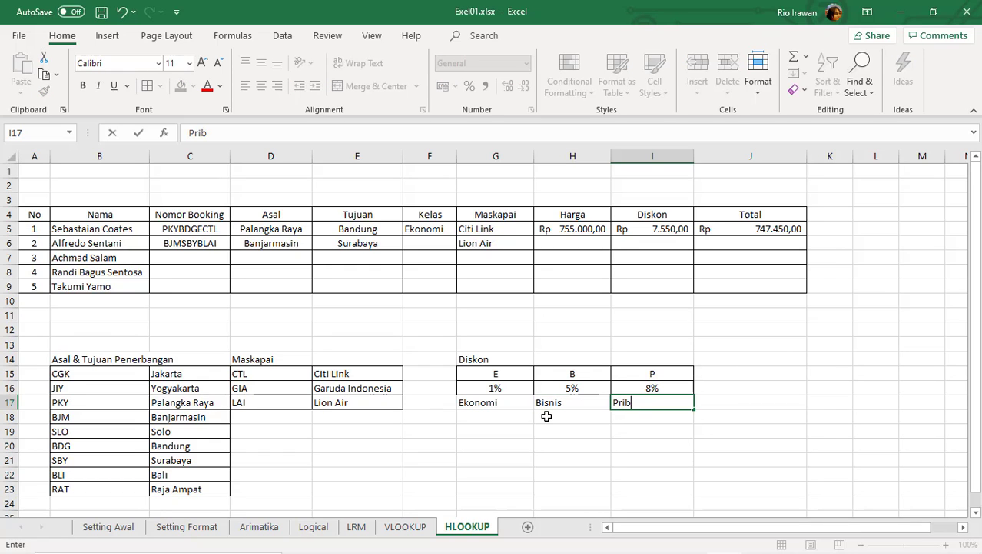
pyautogui.press('BackSpace')
pyautogui.write('vat')
pyautogui.press('Return')
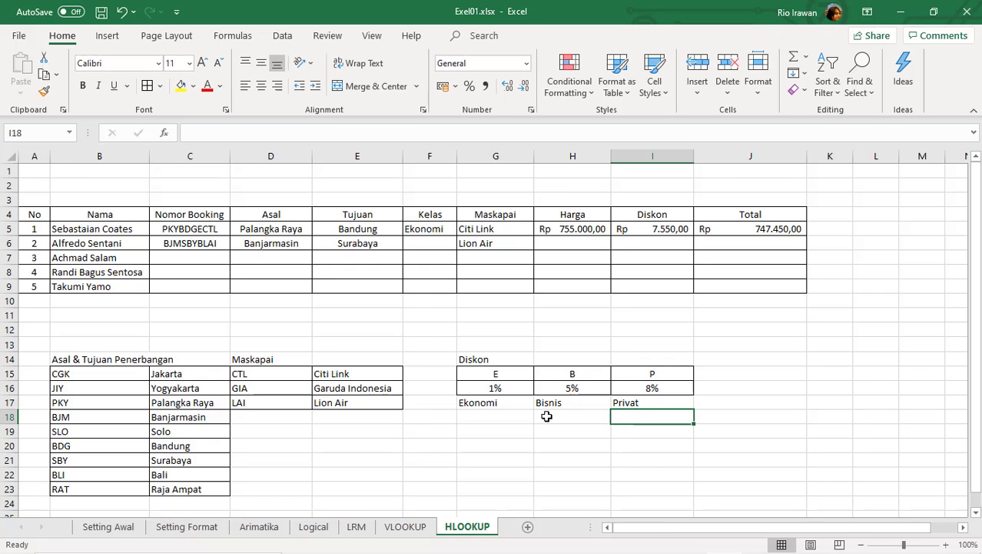
pyautogui.moveTo(514, 402); pyautogui.dragTo(651, 413)
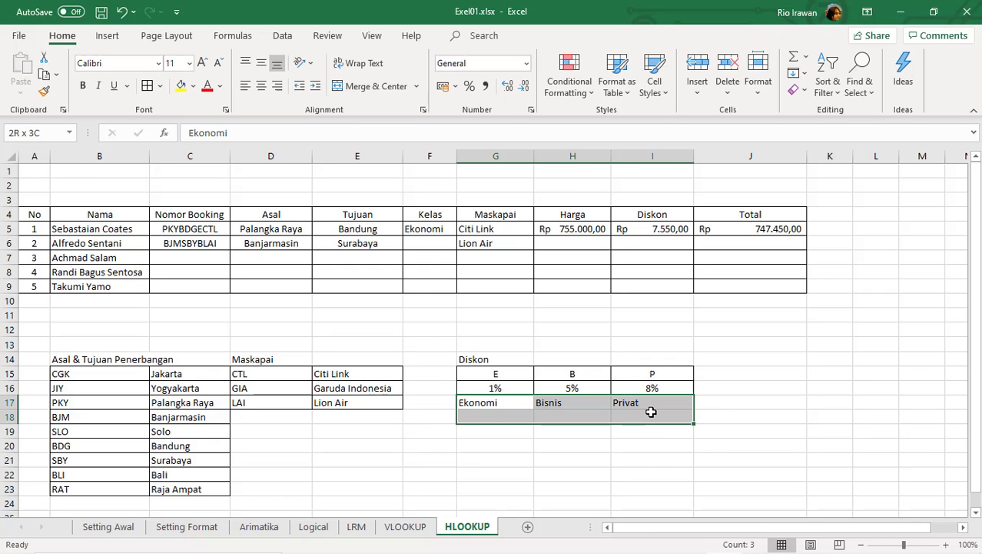
pyautogui.moveTo(487, 401); pyautogui.dragTo(627, 399)
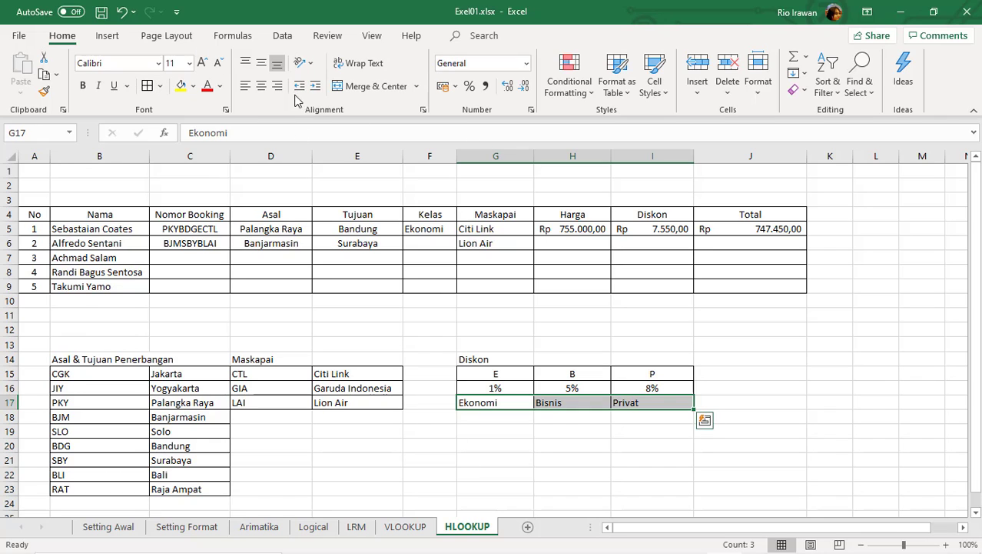
# - Centre the Ekonomi, Bisnis and Privat labels in the Diskon table
pyautogui.click(261, 86)
pyautogui.click(496, 446)
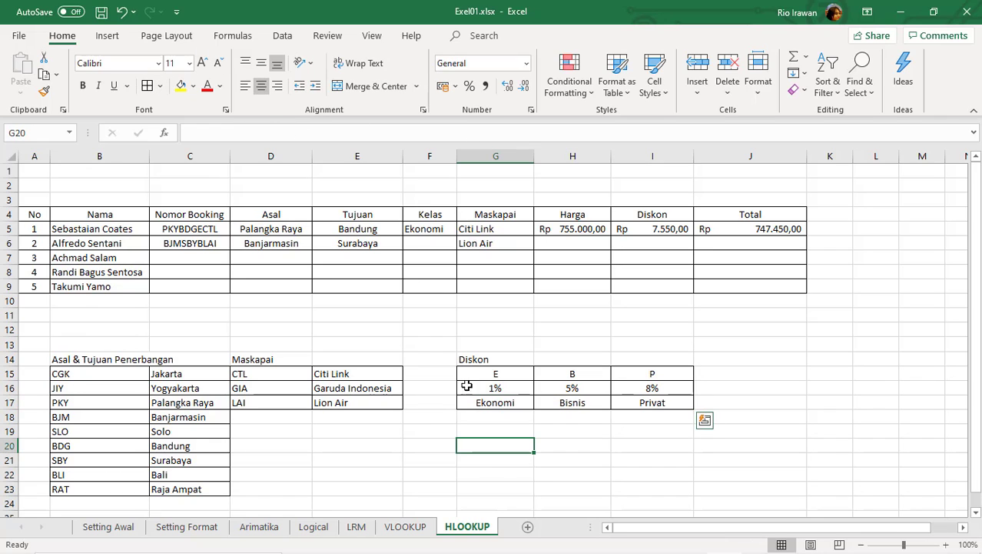
pyautogui.click(430, 234)
# - Clear the first booking's Kelas formula so cell F5 is left empty
pyautogui.doubleClick(202, 229)
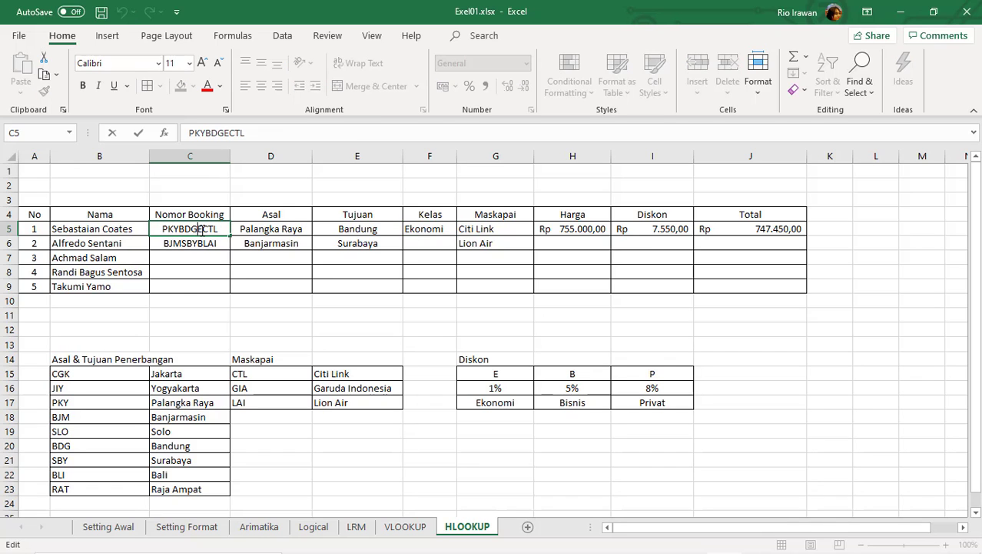
pyautogui.click(436, 231)
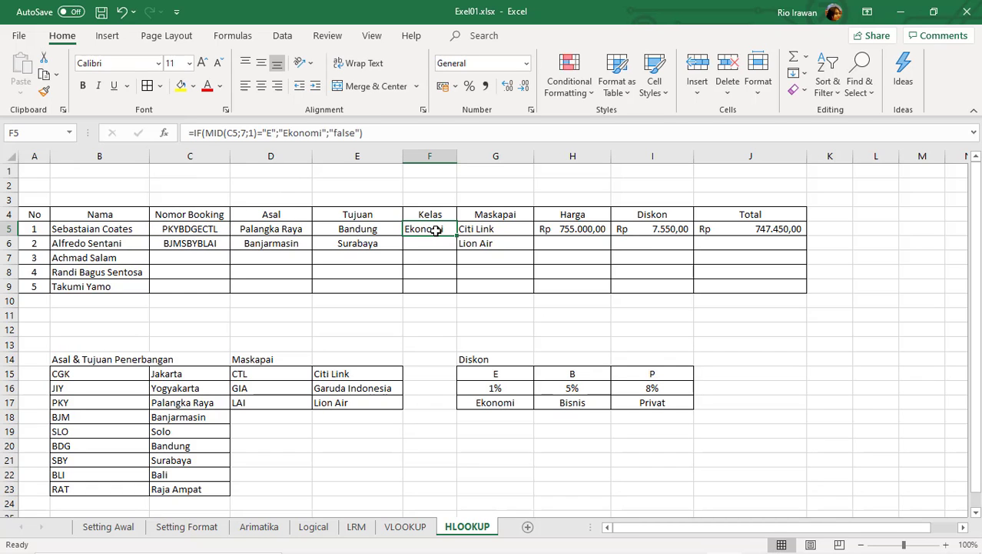
pyautogui.write('=')
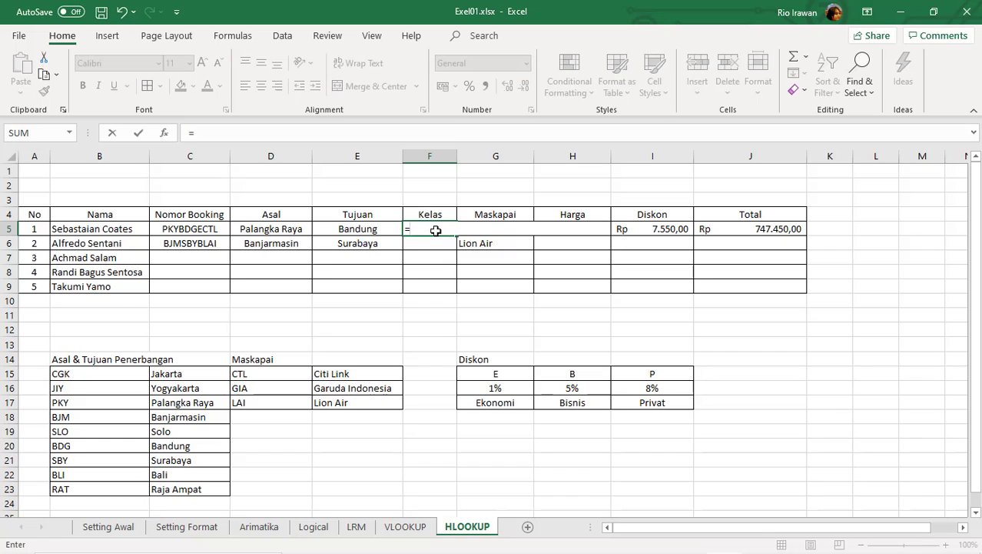
pyautogui.press('BackSpace')
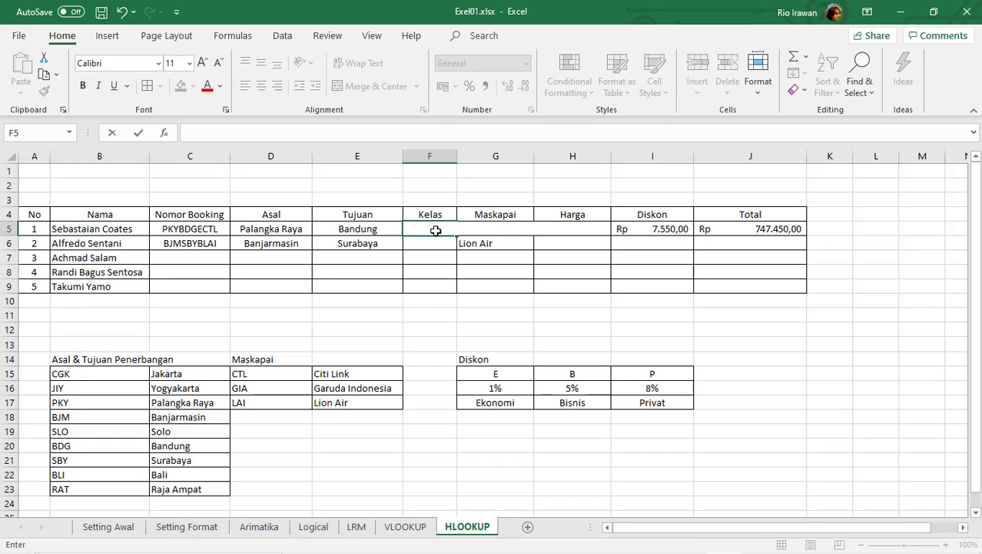
pyautogui.click(436, 230)
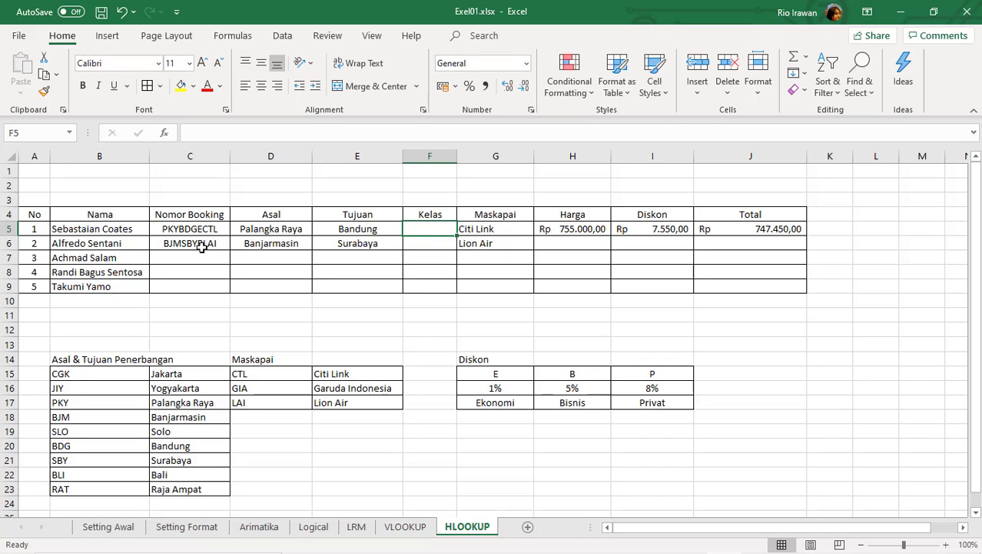
pyautogui.click(424, 245)
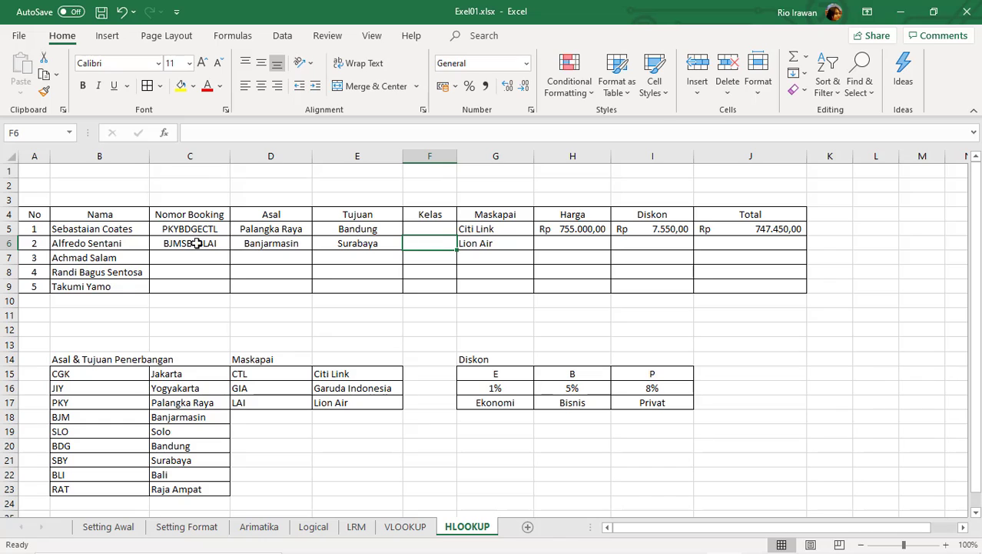
pyautogui.click(444, 262)
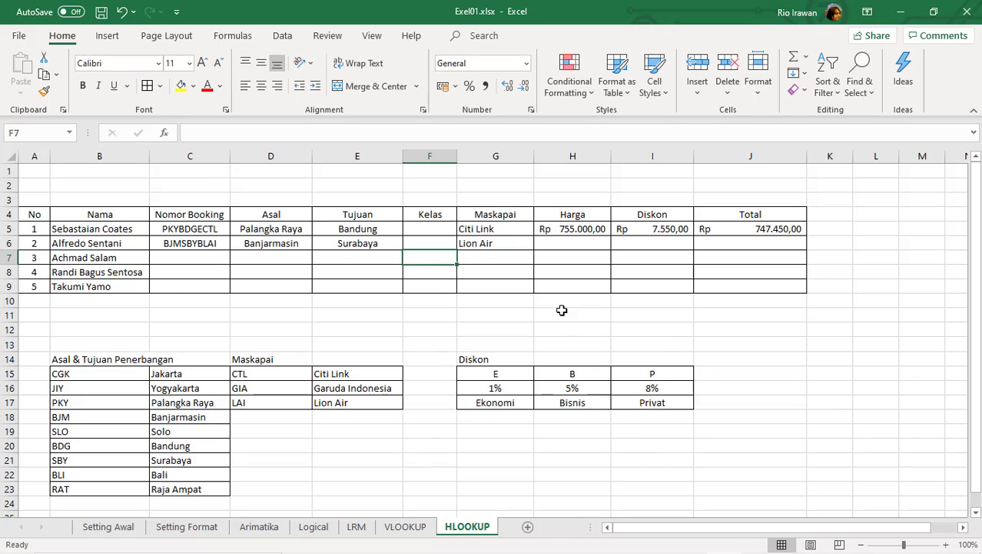
pyautogui.click(401, 340)
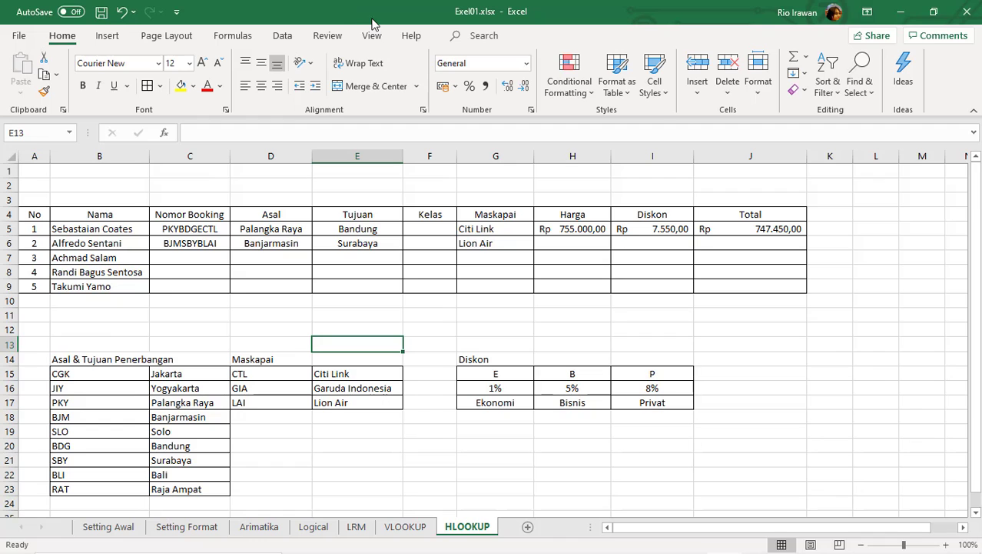
# - Type a file-name note in H22: the author's name followed by _#Tugas3.xlsx
pyautogui.click(566, 476)
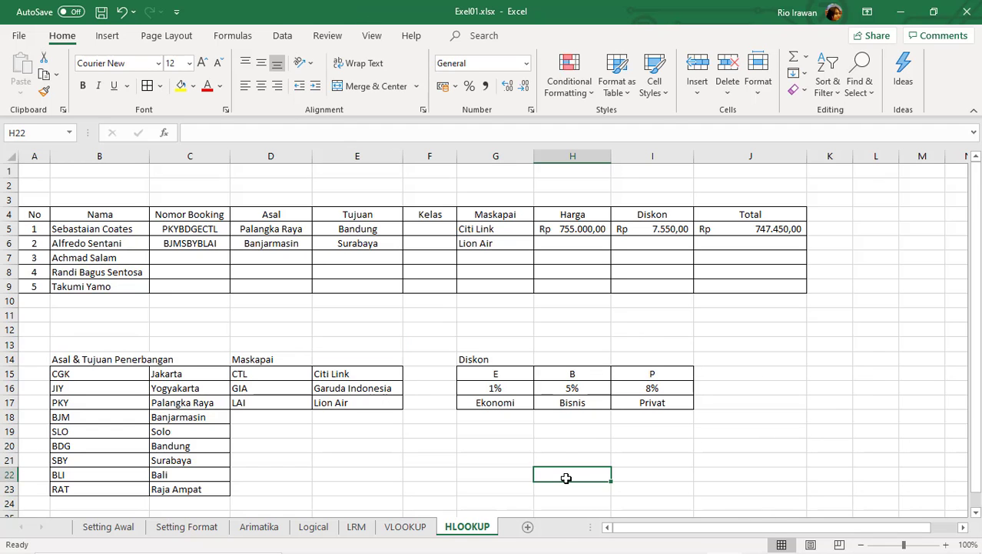
pyautogui.scroll(-2, 567, 478)
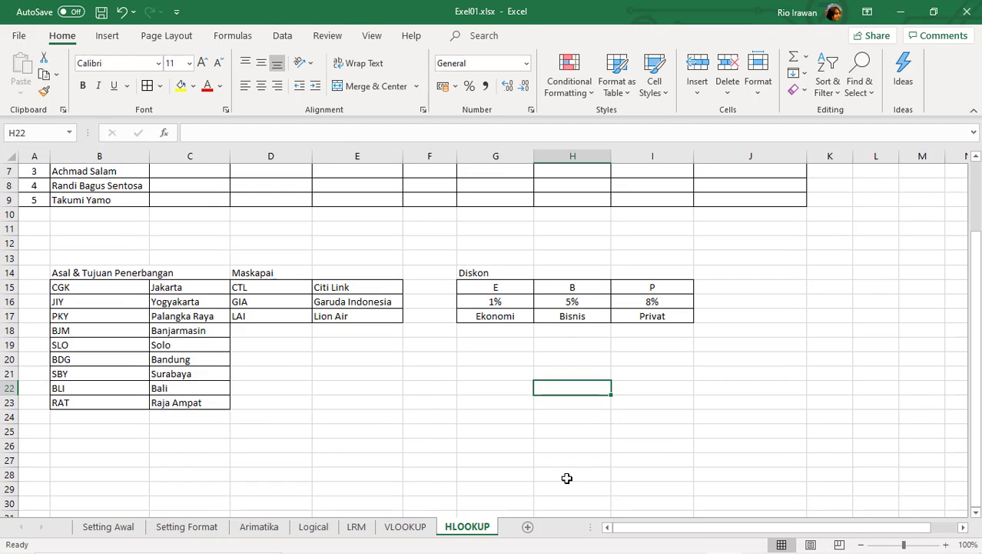
pyautogui.write('Rio')
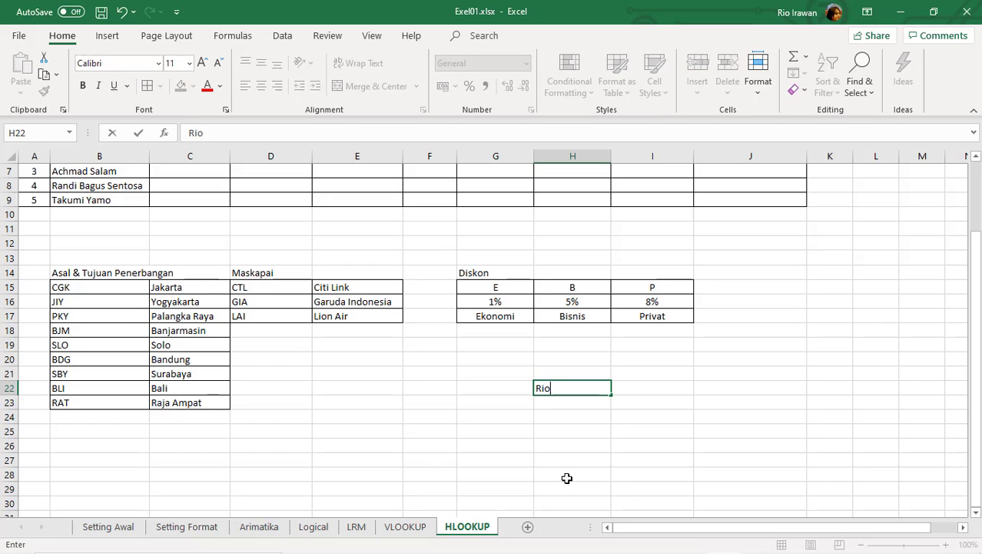
pyautogui.write('_irawan')
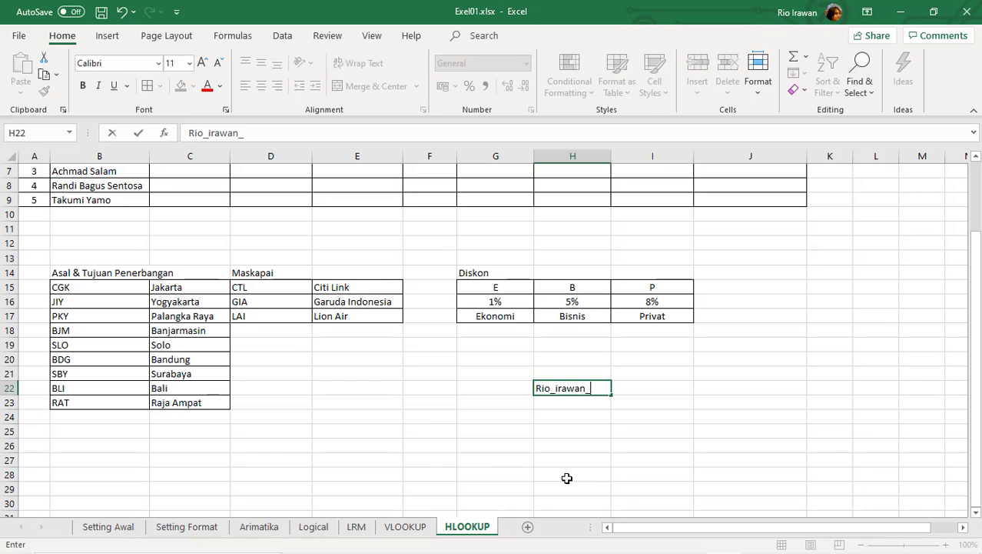
pyautogui.write('_#Tuga')
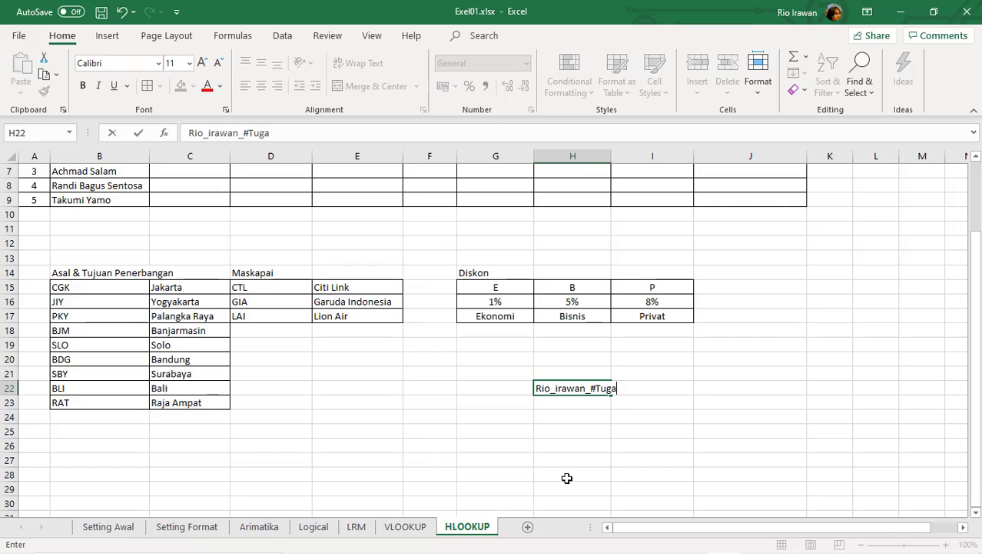
pyautogui.write('s3')
pyautogui.write('.c-x---')
pyautogui.press('BackSpace')
pyautogui.press('BackSpace')
pyautogui.press('BackSpace')
pyautogui.press('BackSpace')
pyautogui.press('BackSpace')
pyautogui.write('.xlsx')
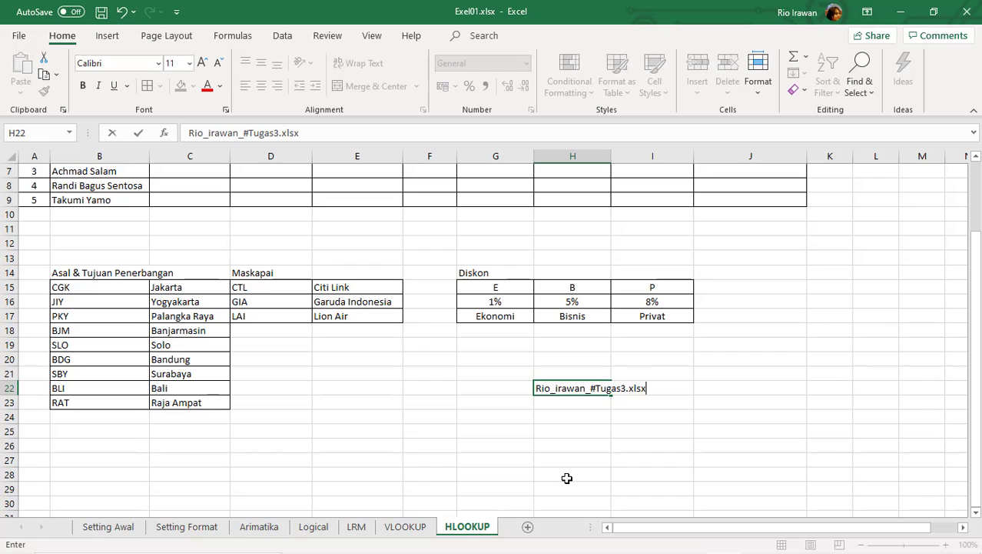
pyautogui.press('Return')
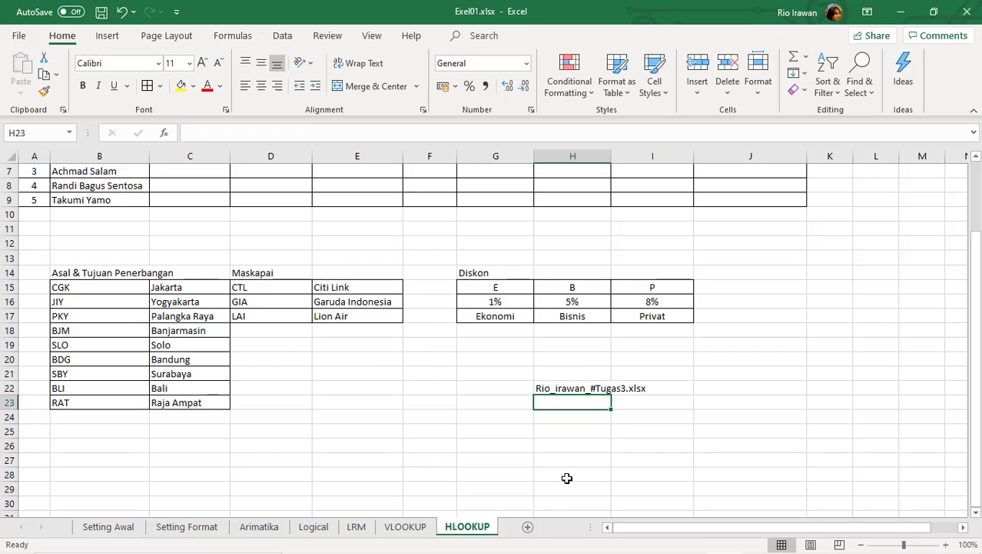
# - Delete the _#Tugas3.xlsx file-name note from cell H22
pyautogui.click(553, 389)
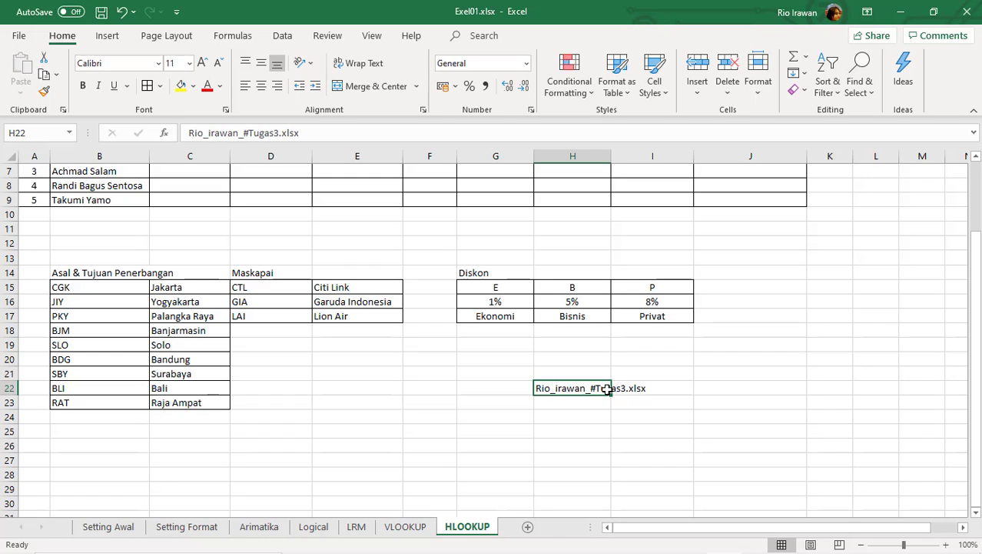
pyautogui.click(572, 414)
pyautogui.click(530, 389)
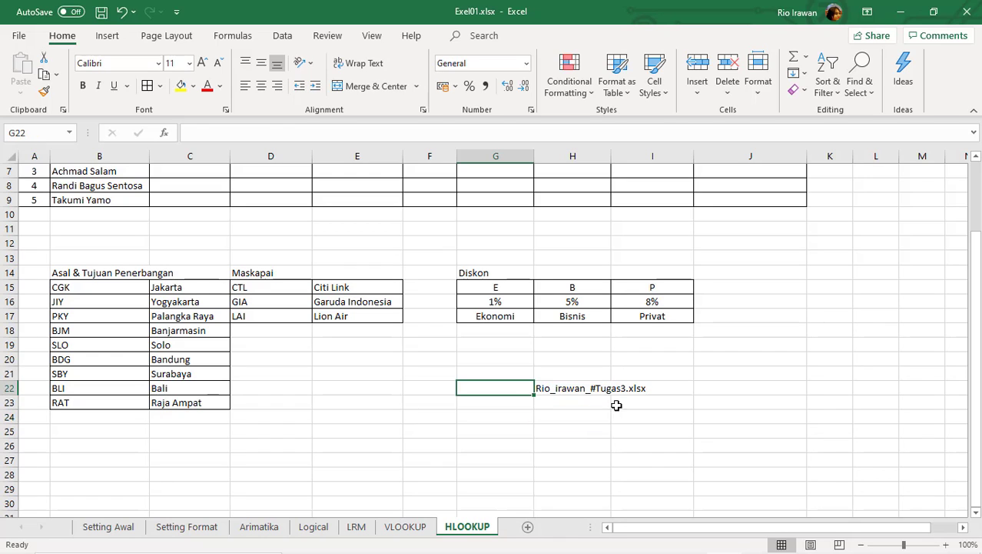
pyautogui.click(577, 418)
pyautogui.scroll(1, 581, 430)
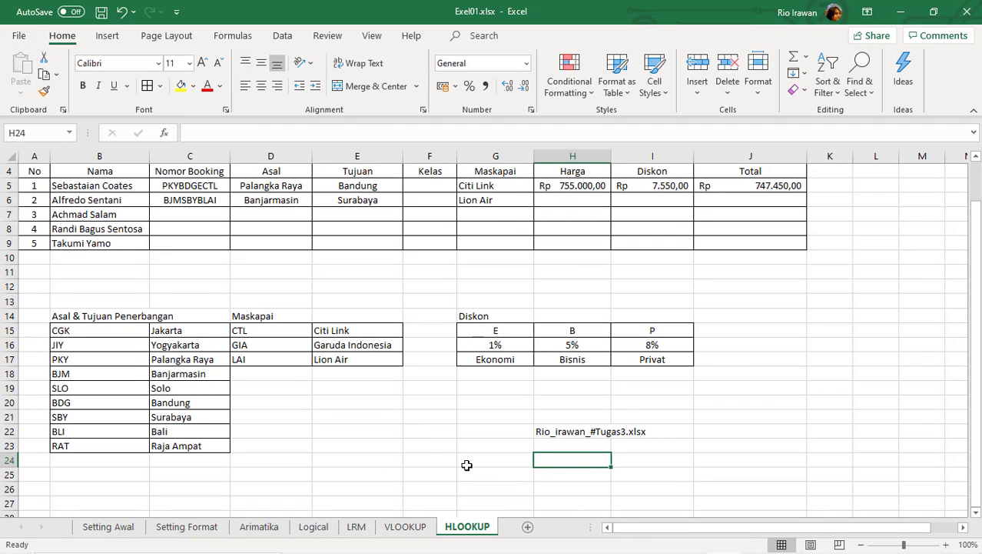
pyautogui.scroll(1, 467, 464)
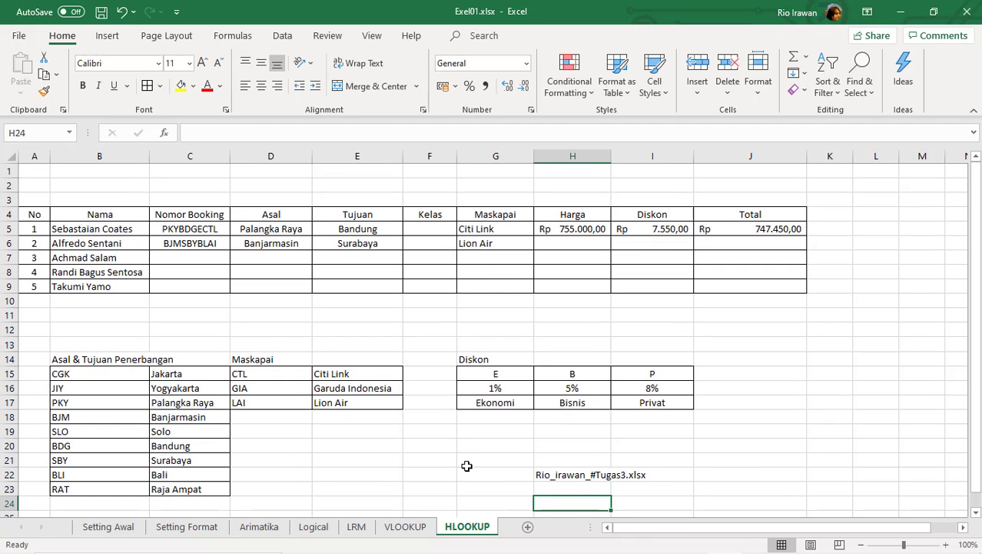
pyautogui.scroll(-2, 466, 465)
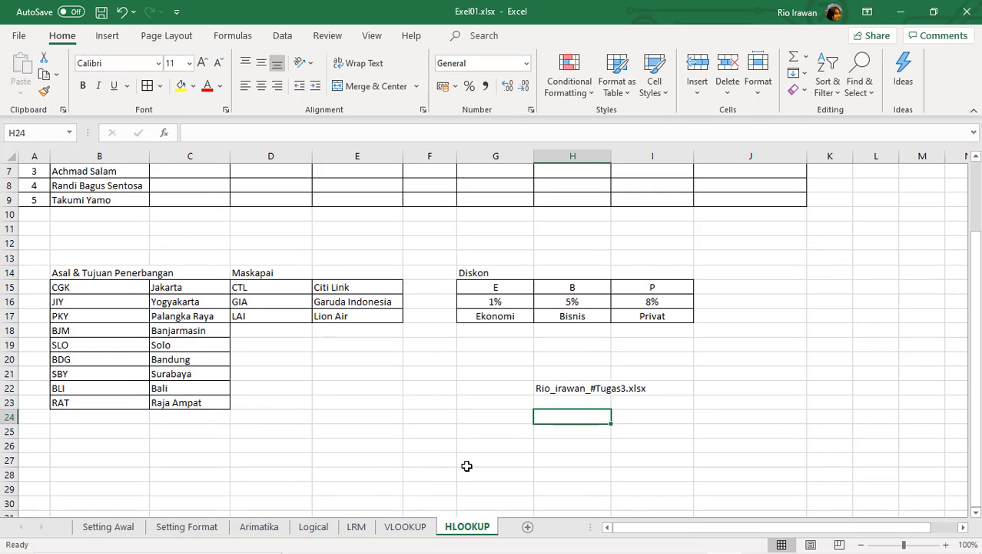
pyautogui.click(409, 428)
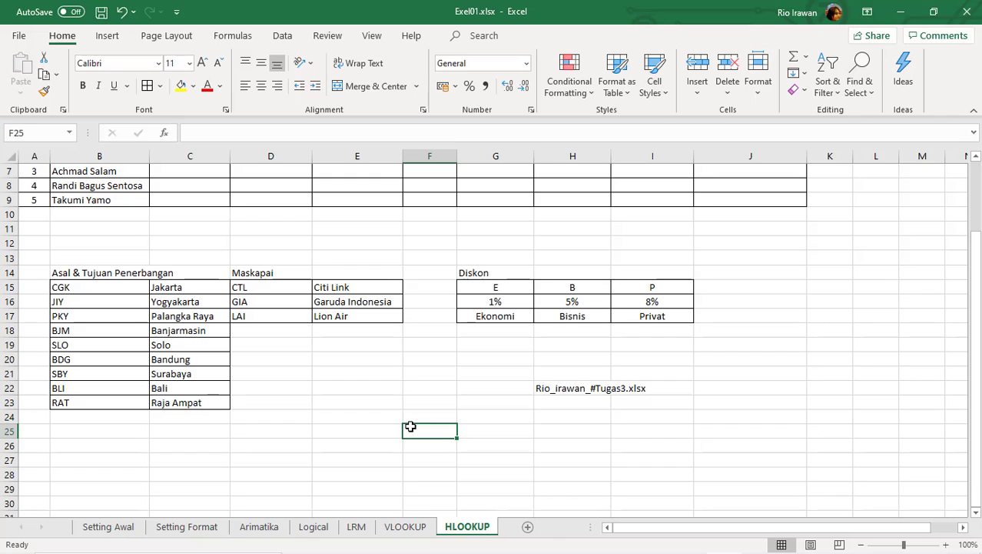
pyautogui.click(557, 388)
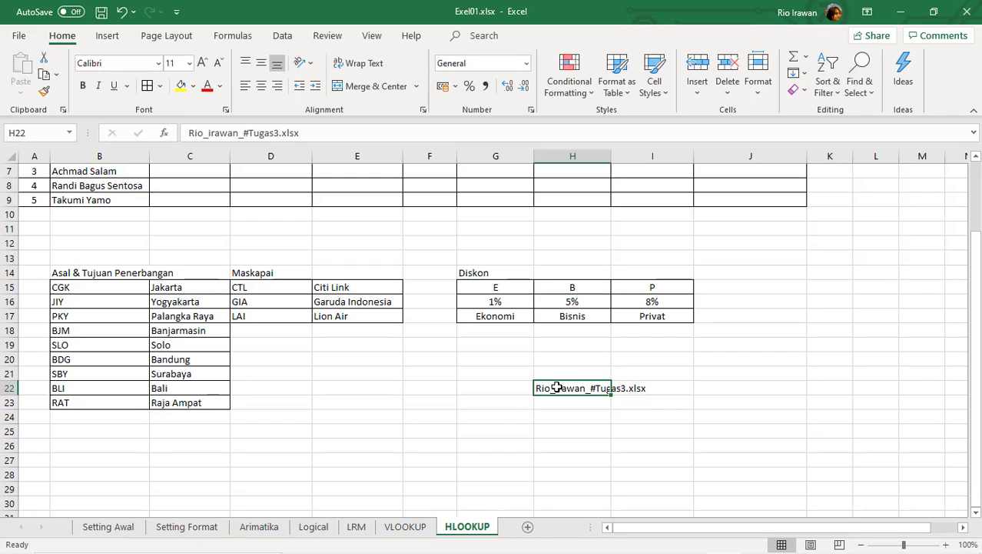
pyautogui.press('Delete')
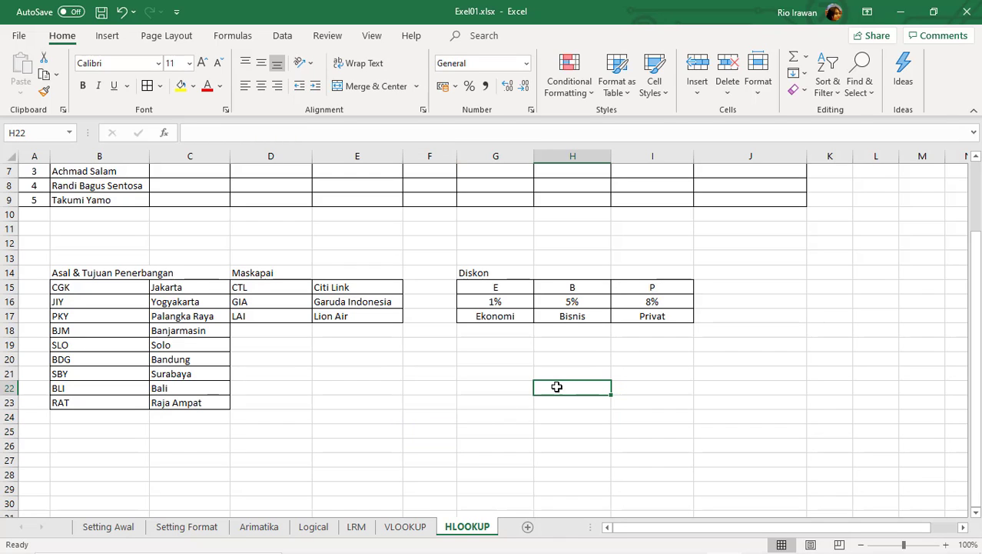